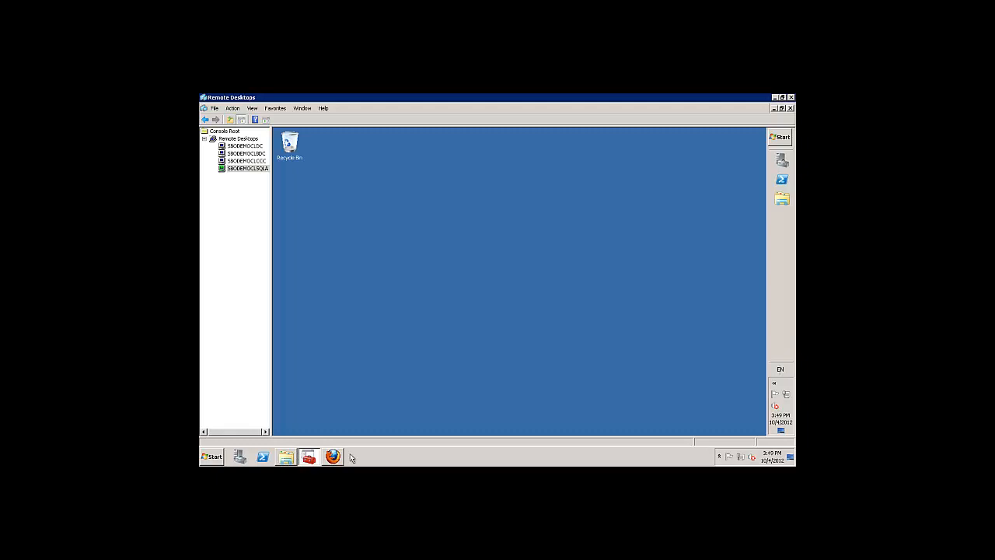
Open an Explorer window on the server, view TEMPDB (G:), then switch to the Computer overview of all drives.
click(782, 199)
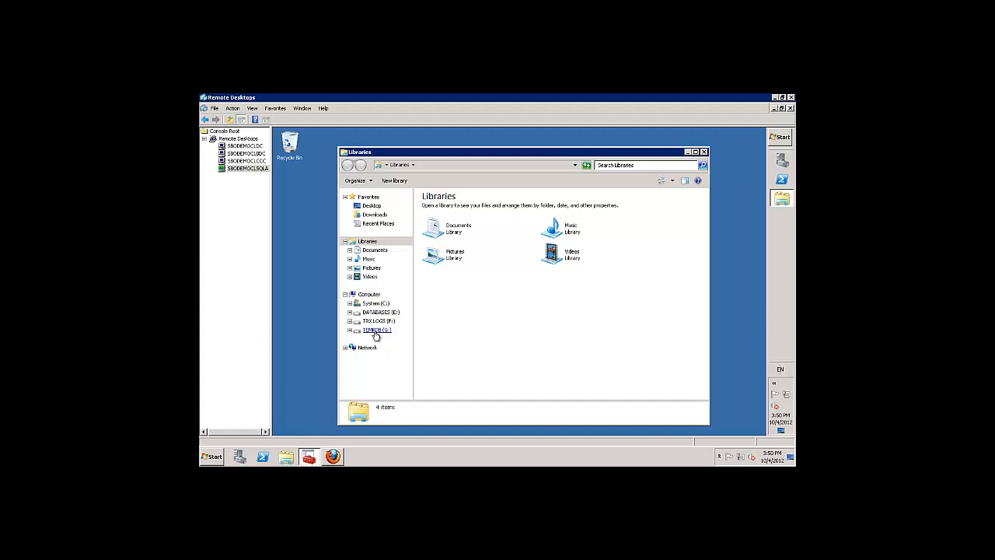
click(375, 333)
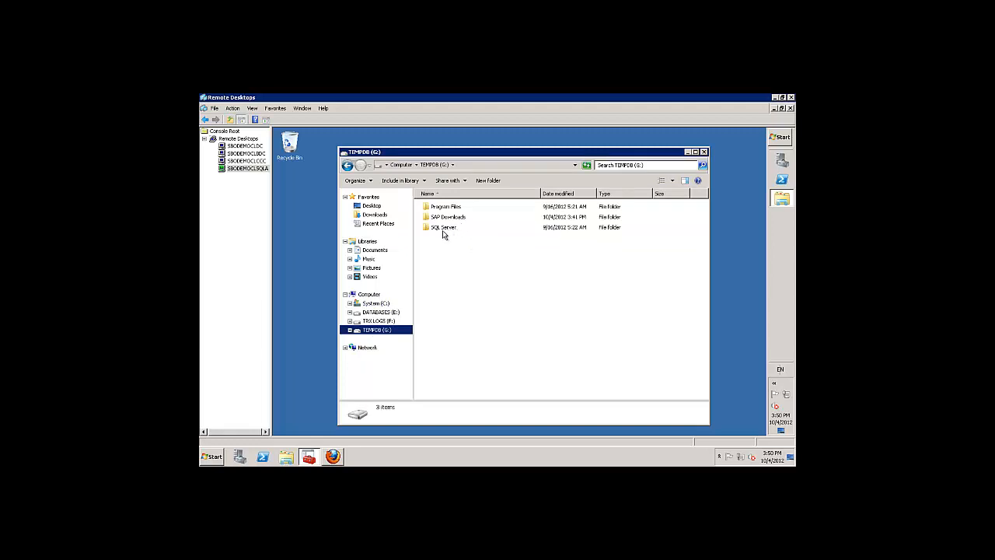
mouse_move(440, 231)
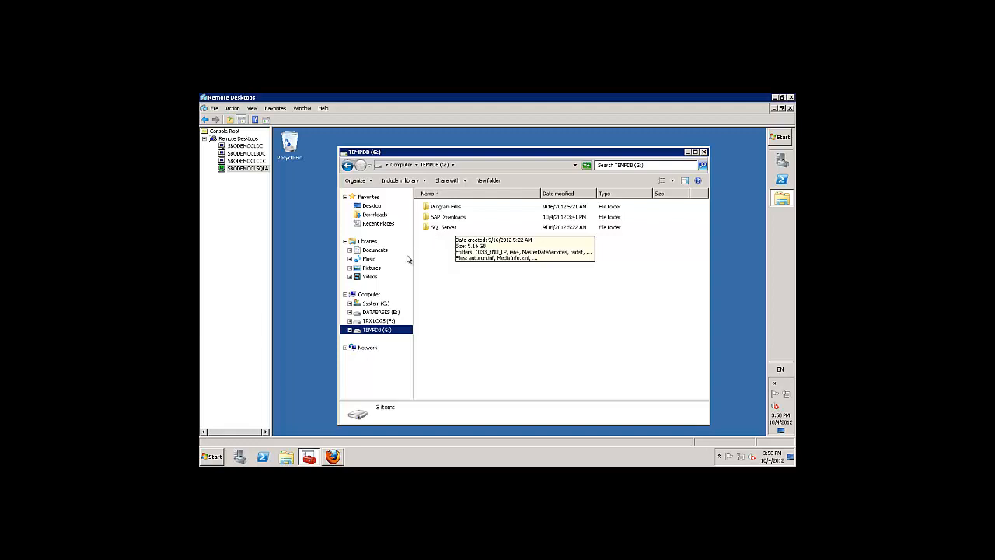
click(370, 295)
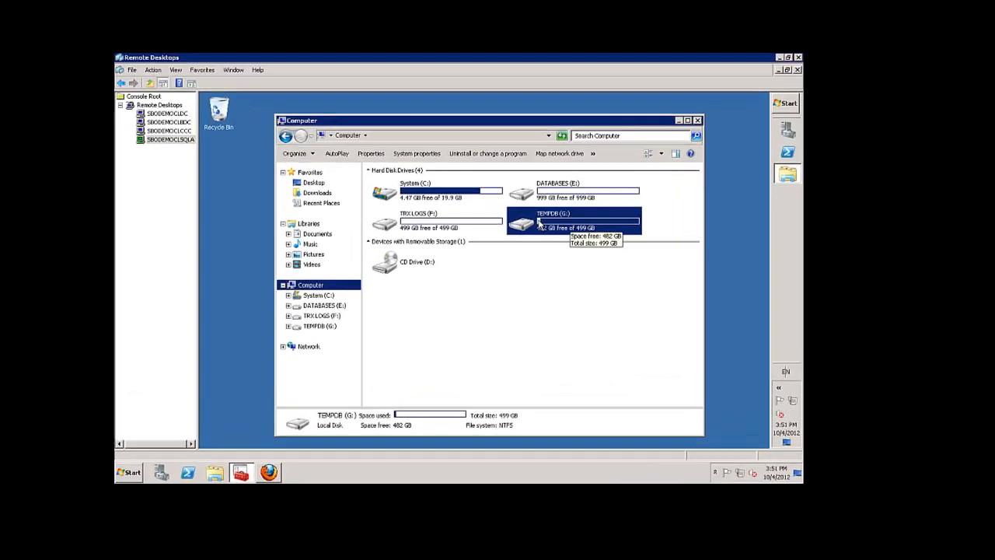
Open TEMPDB (G:) to list its Program Files, SAP Downloads and SQL Server folders.
double_click(540, 224)
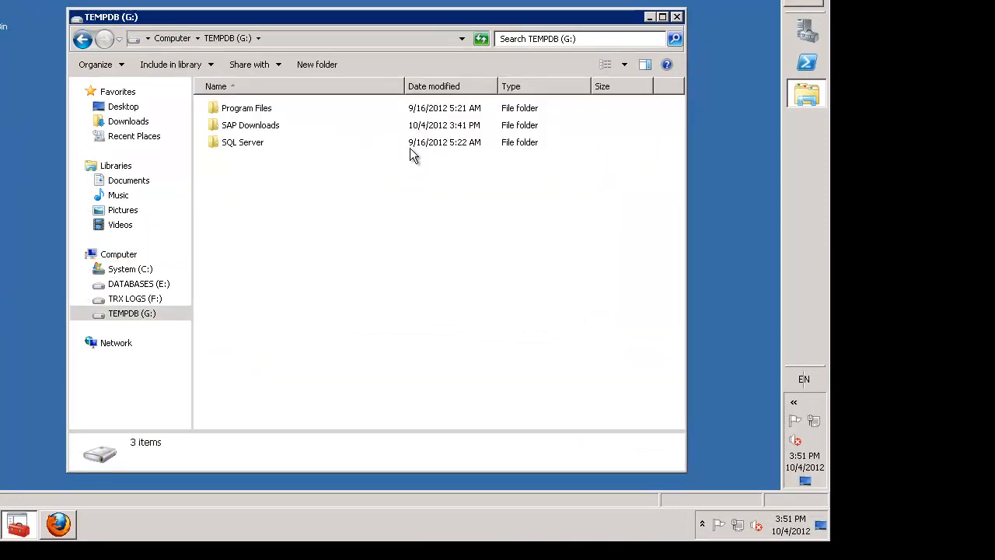
Run setup.exe from the SQL Server folder as administrator and allow .NET Framework to be enabled.
double_click(241, 144)
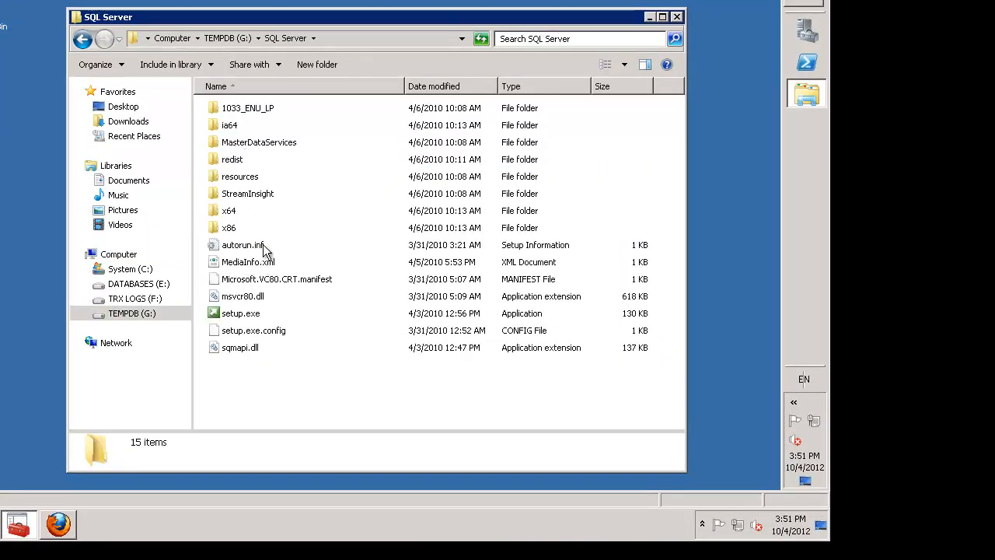
click(250, 314)
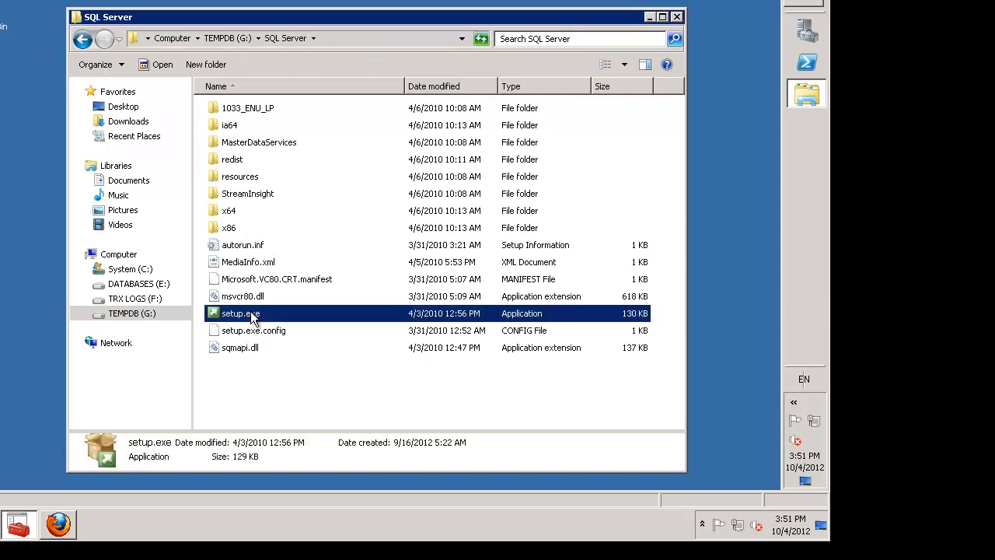
right_click(250, 315)
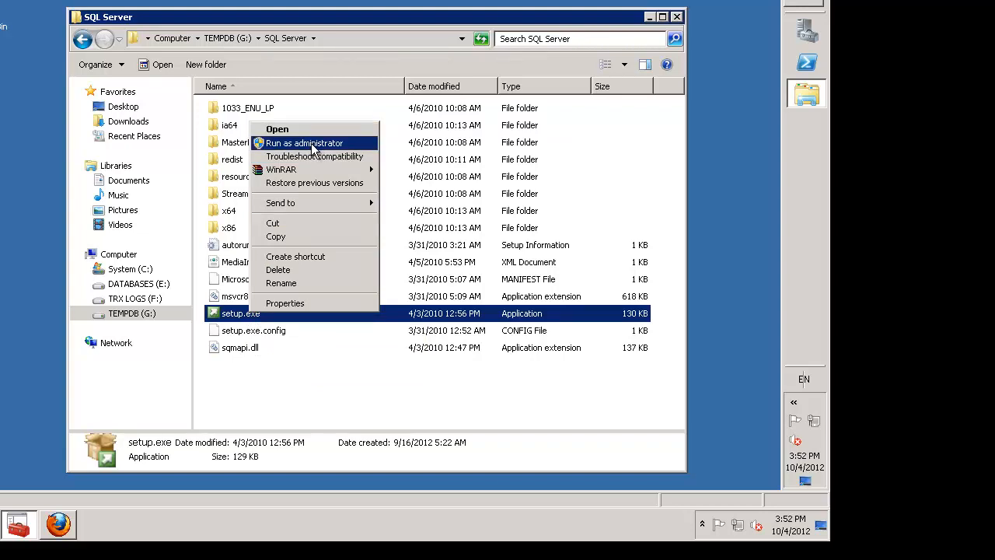
click(311, 143)
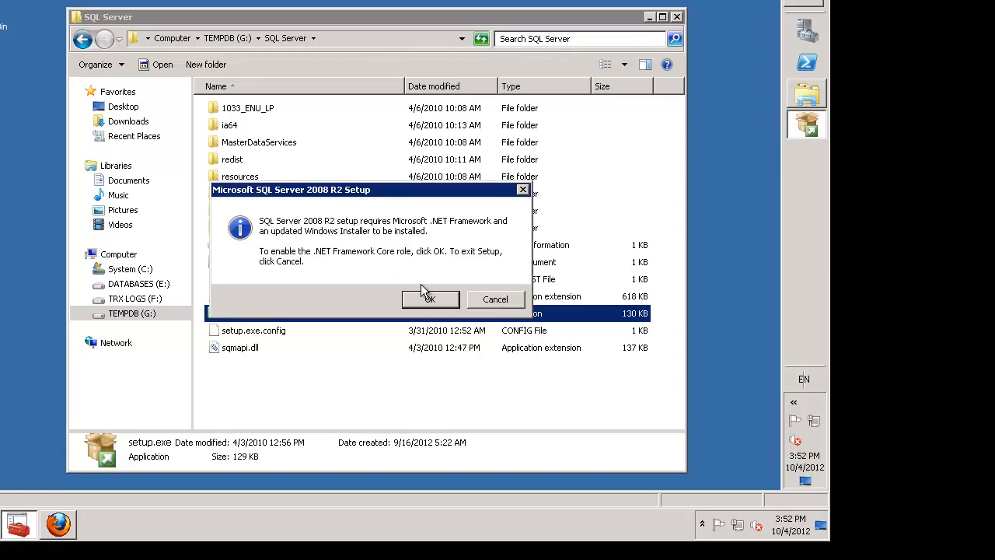
click(423, 297)
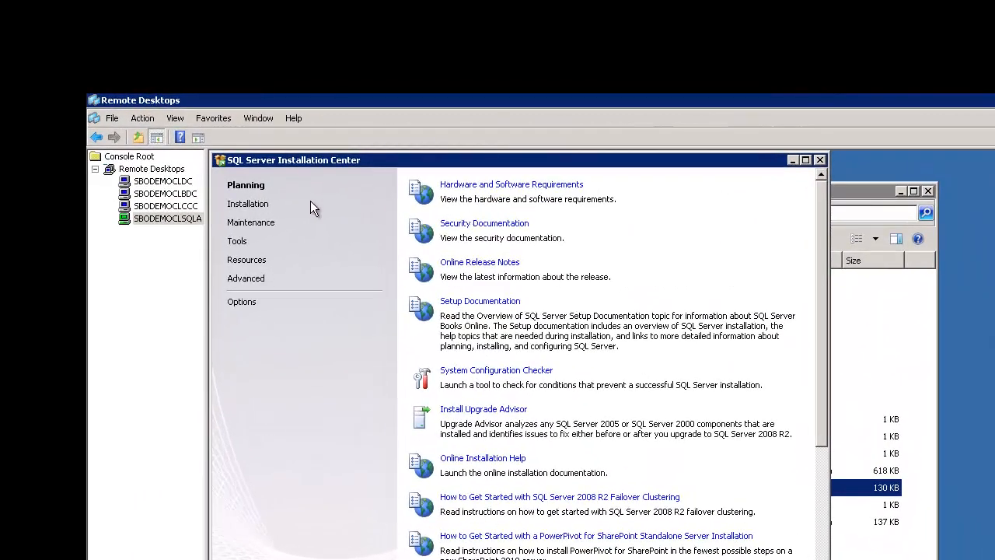
Start a new stand-alone SQL Server installation from the Installation page.
click(252, 205)
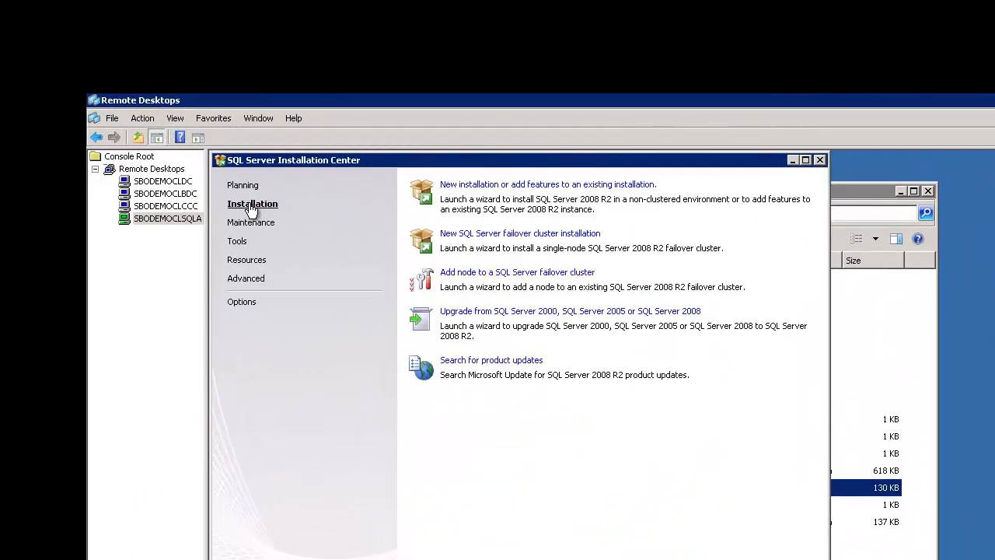
click(566, 185)
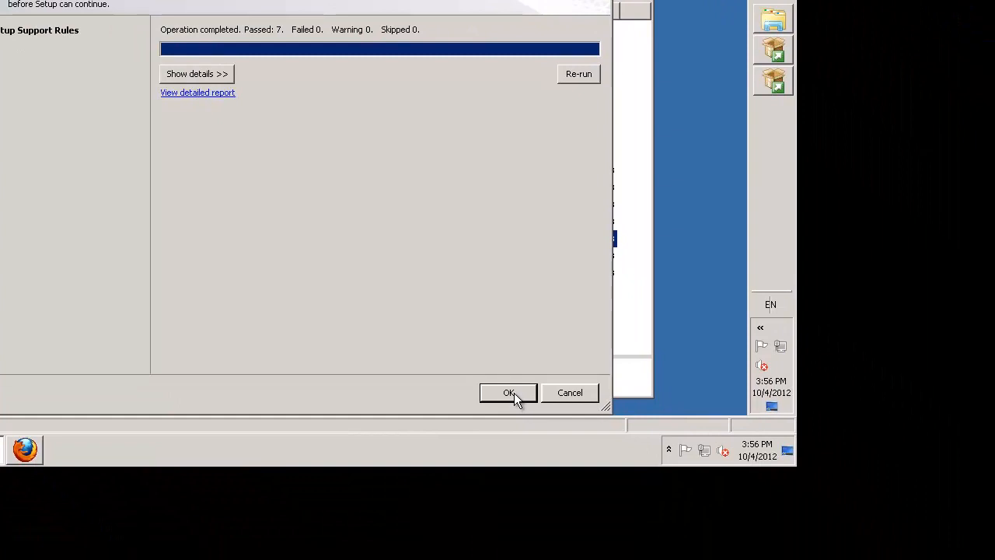
Continue with the entered product key, accept the license terms and install the setup support files.
click(513, 393)
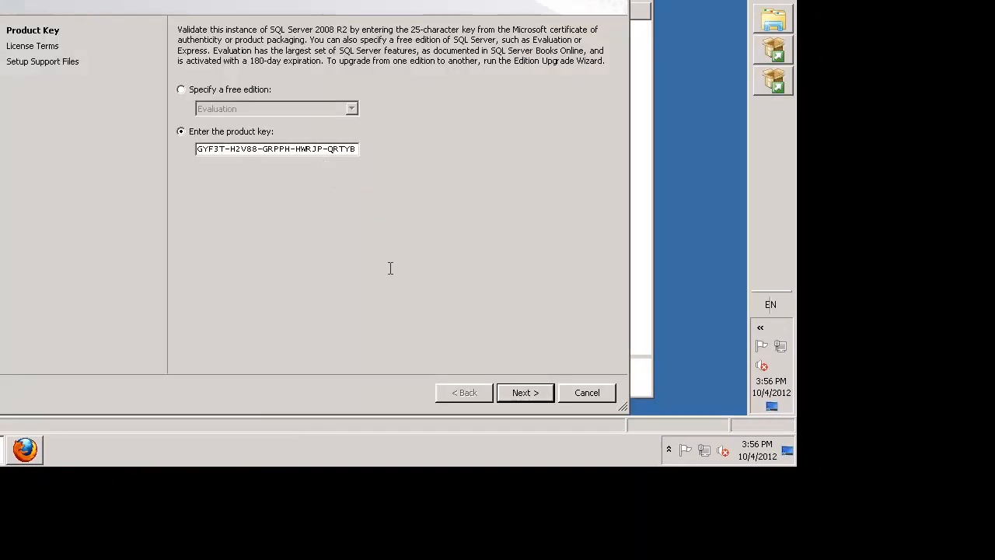
click(527, 393)
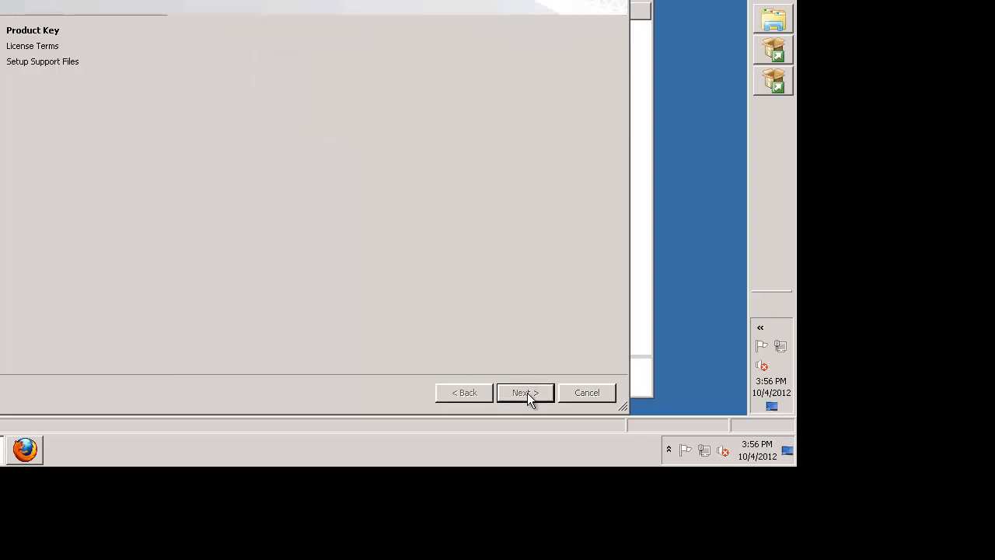
click(181, 305)
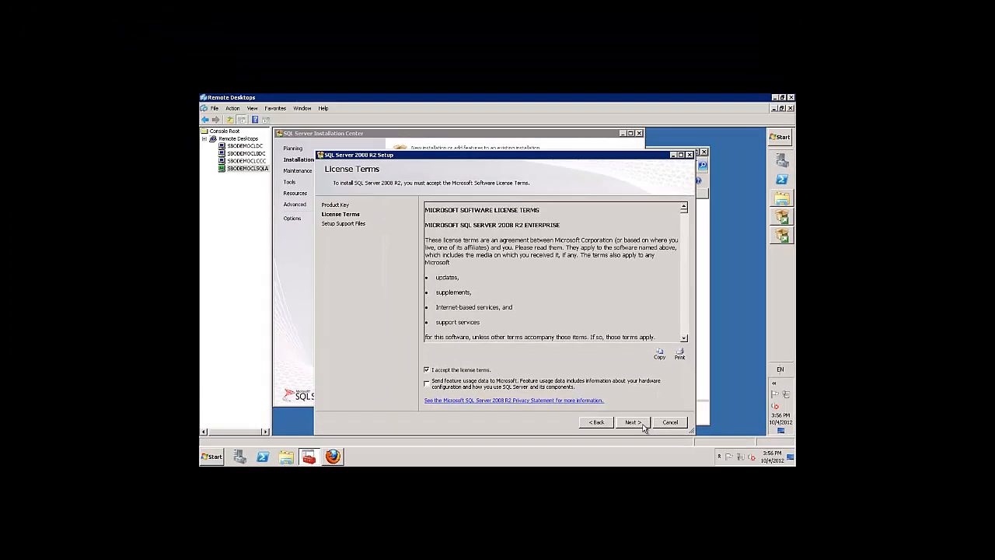
click(567, 402)
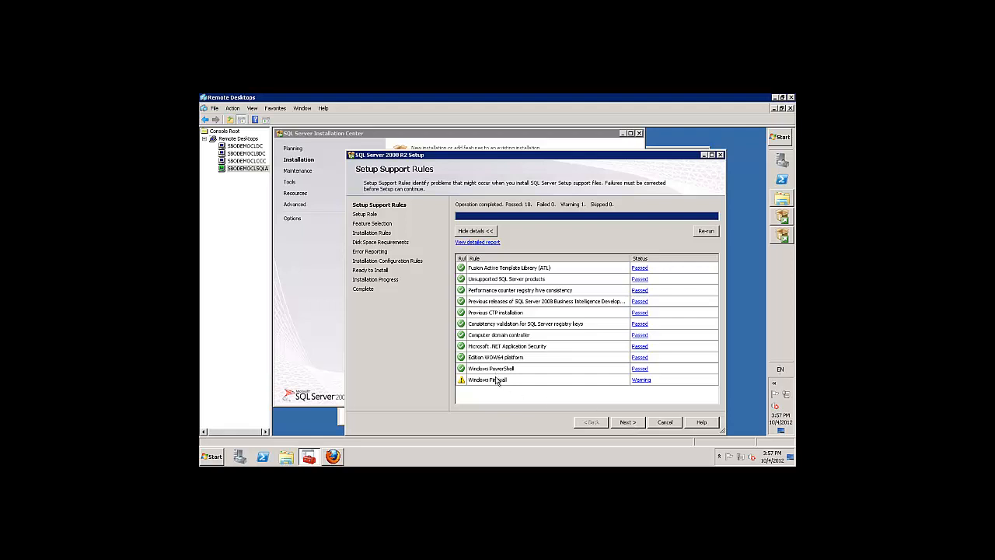
Pass Setup Support Rules and keep SQL Server Feature Installation as the setup role.
click(628, 424)
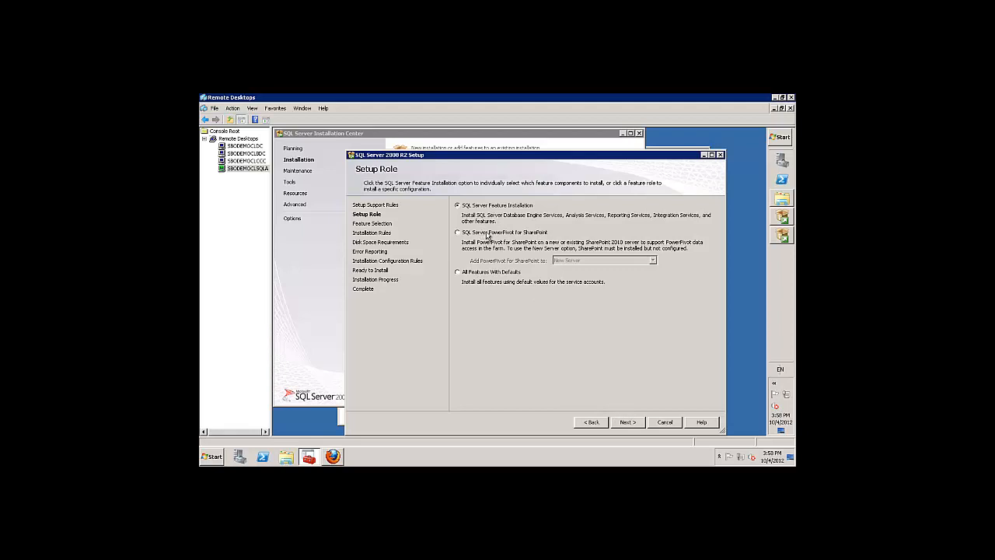
click(628, 422)
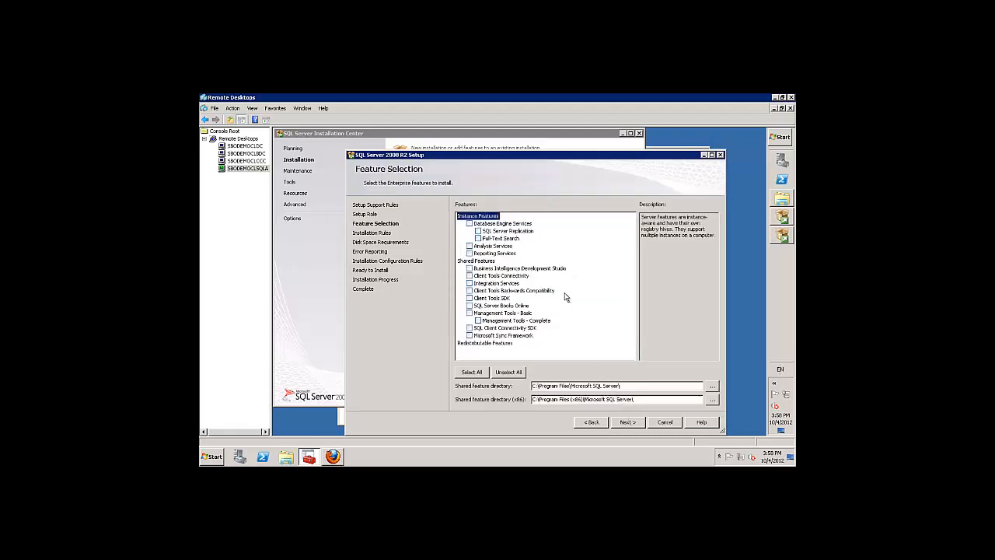
Tick Database Engine, Full-Text Search, Analysis, Reporting, Client Tools Connectivity, Books Online and Management Tools - Complete.
click(471, 225)
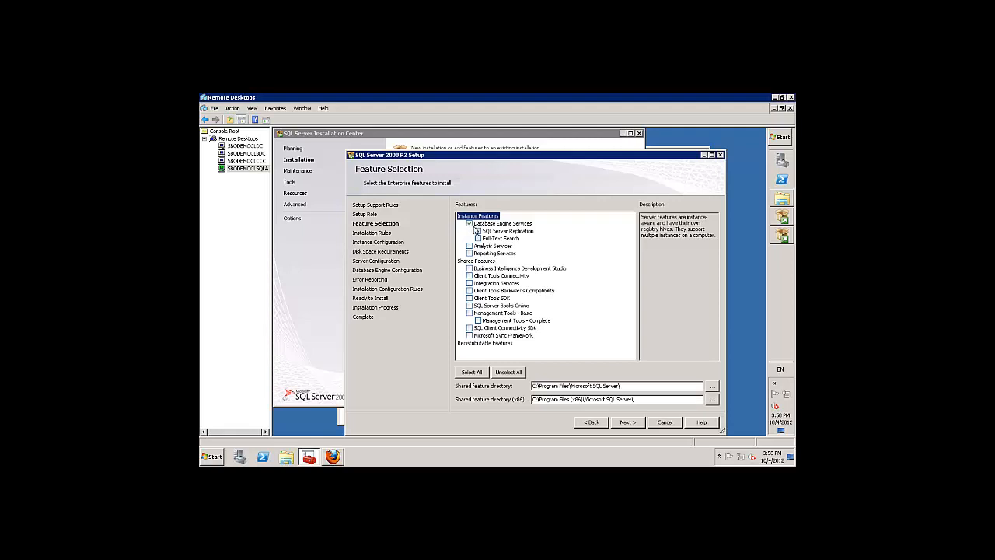
click(478, 239)
click(469, 246)
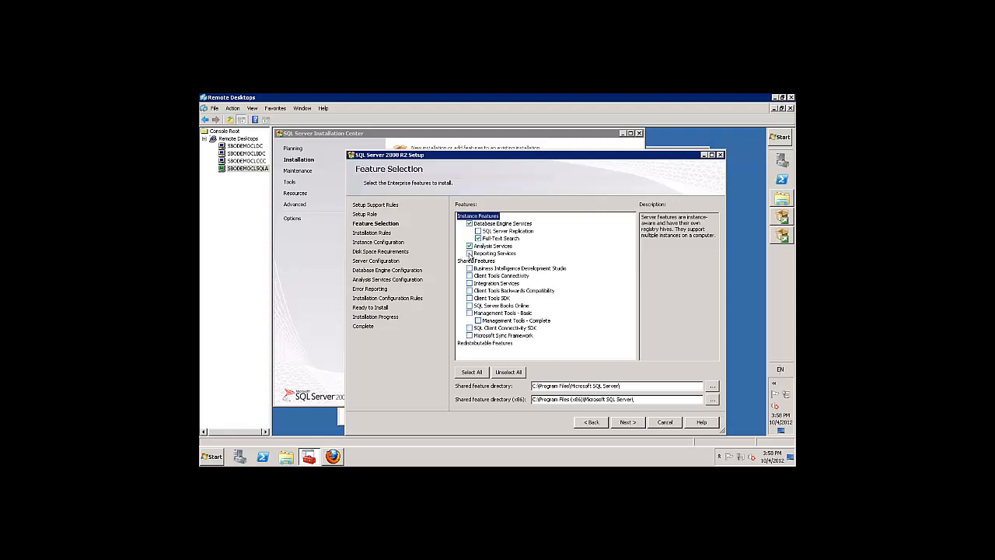
click(469, 254)
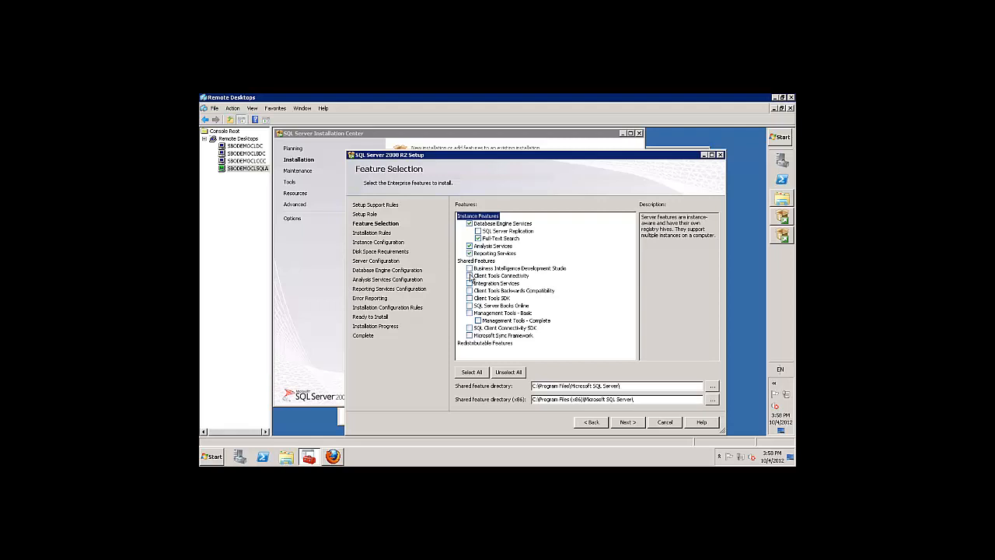
click(470, 276)
click(469, 305)
click(477, 320)
Minimize Firefox and bring Explorer's Computer view, showing TEMPDB (G:) at 482 GB free, to the front.
click(781, 198)
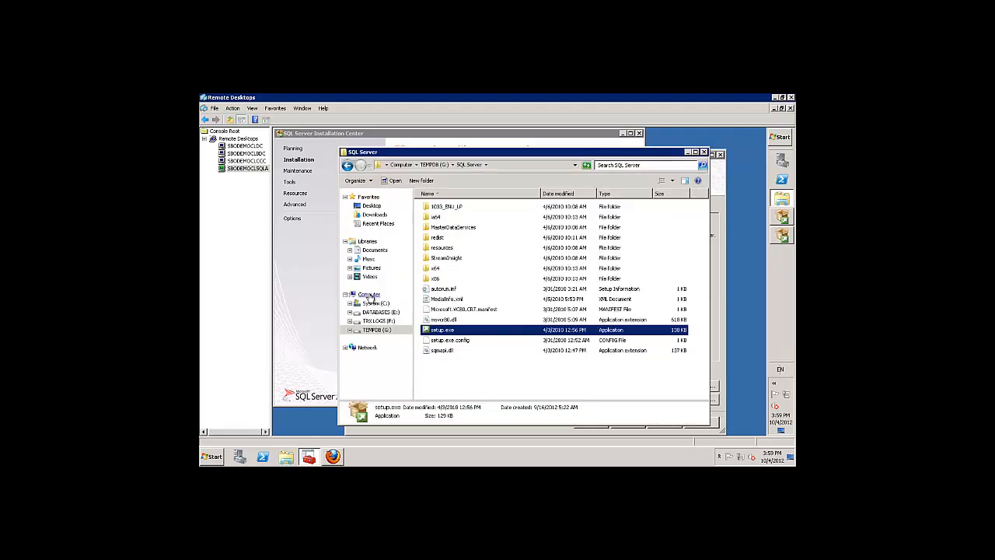
click(368, 295)
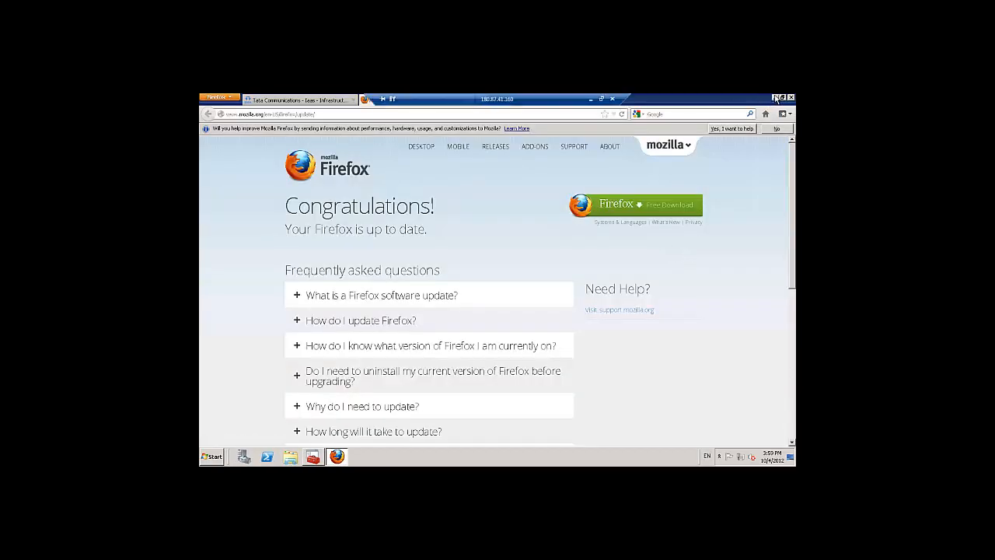
click(776, 99)
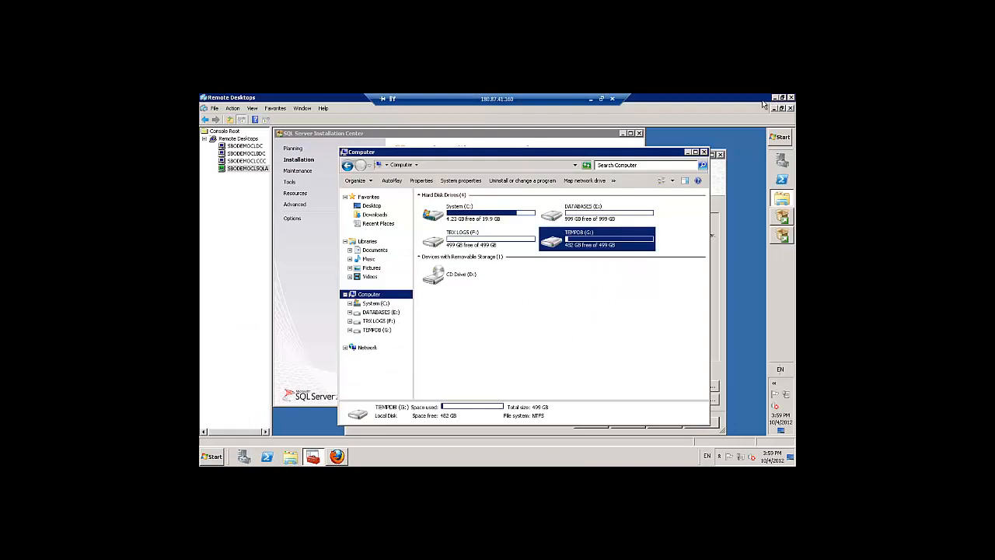
click(719, 206)
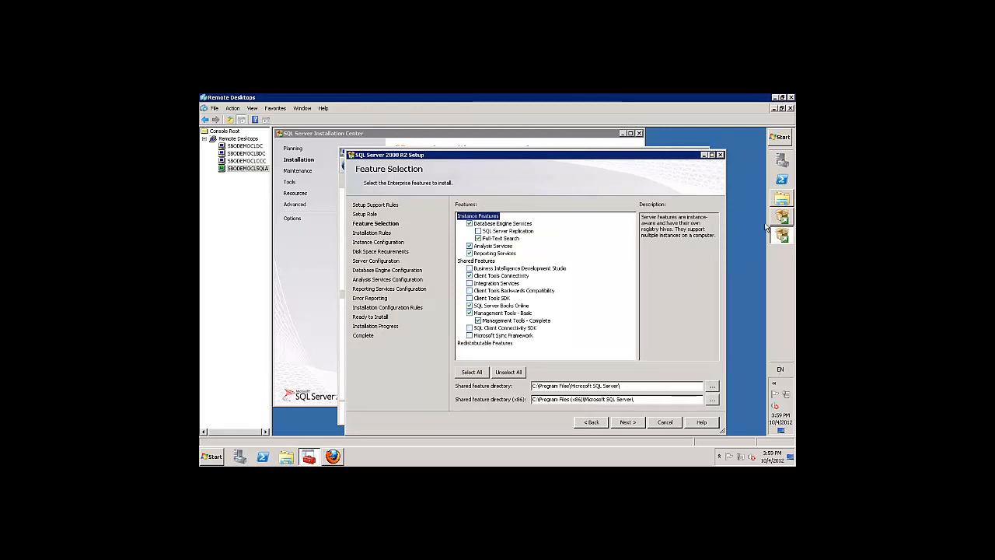
click(783, 199)
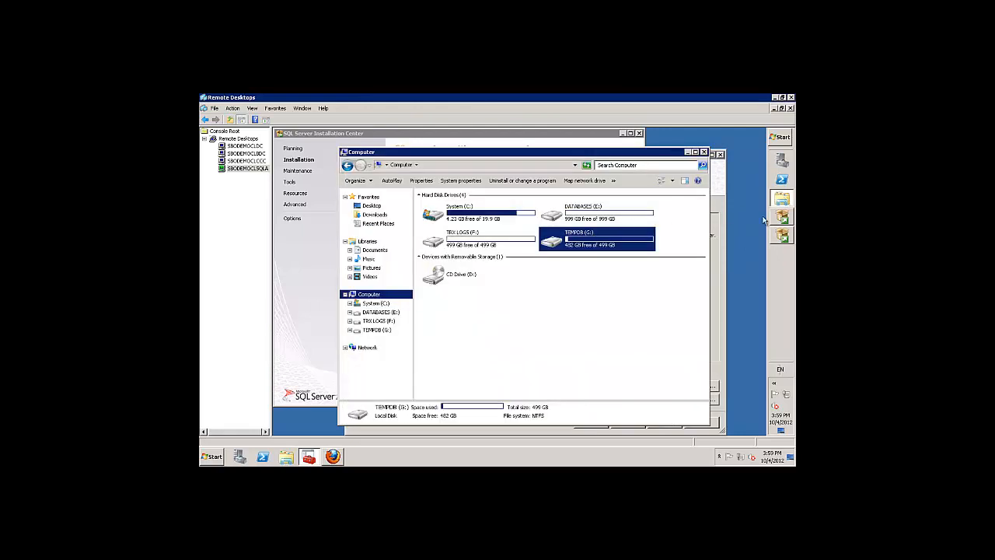
Change both shared feature directories, including x86, from drive C to G and continue.
click(783, 240)
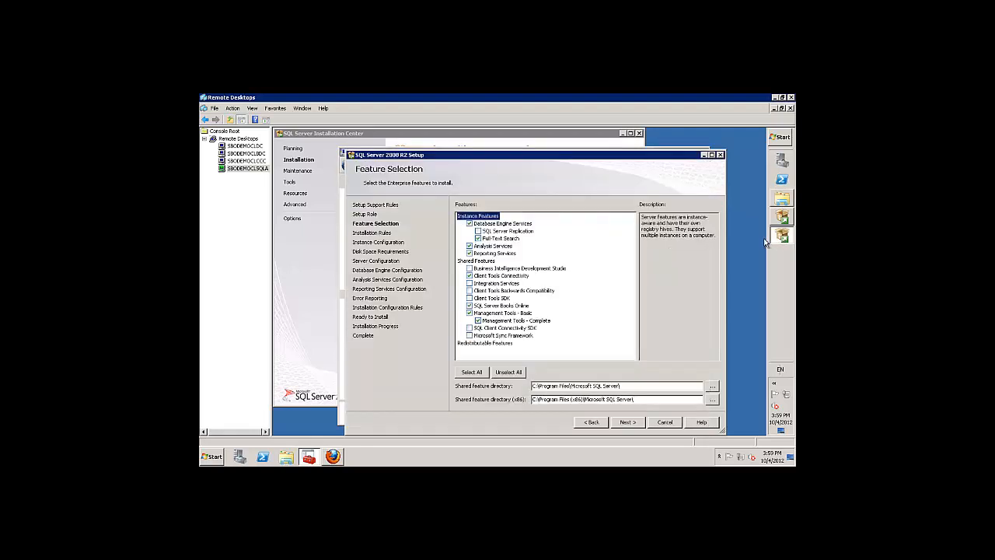
click(538, 385)
key(BackSpace)
text(G)
click(535, 400)
key(BackSpace)
text(G)
click(628, 422)
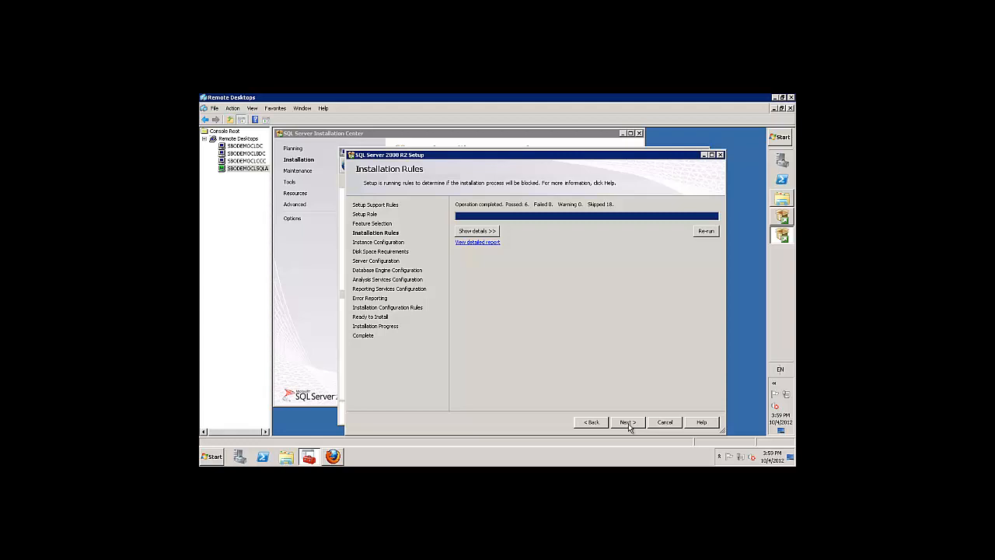
Move the MSSQLSERVER instance root to G:\Program Files\Microsoft SQL Server\ and continue.
click(628, 422)
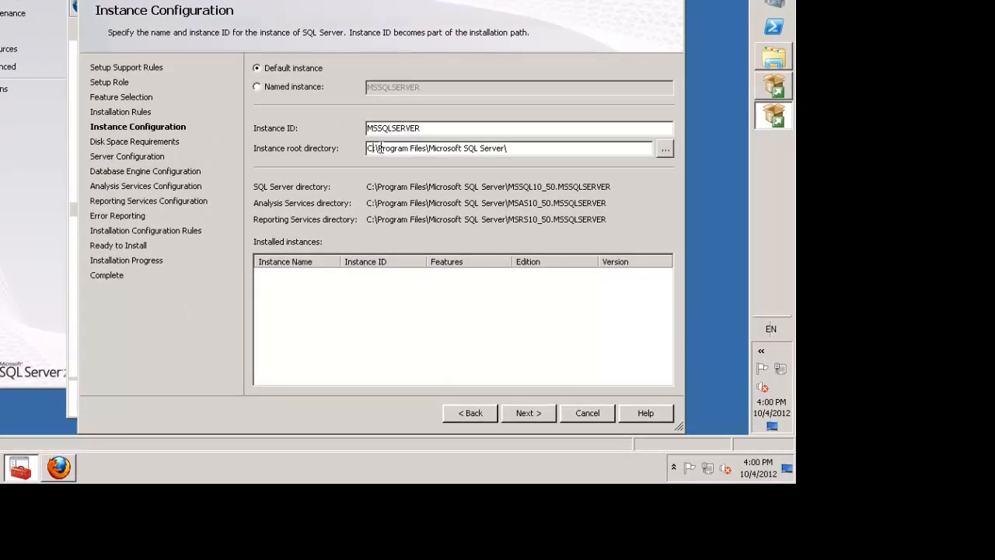
key(BackSpace)
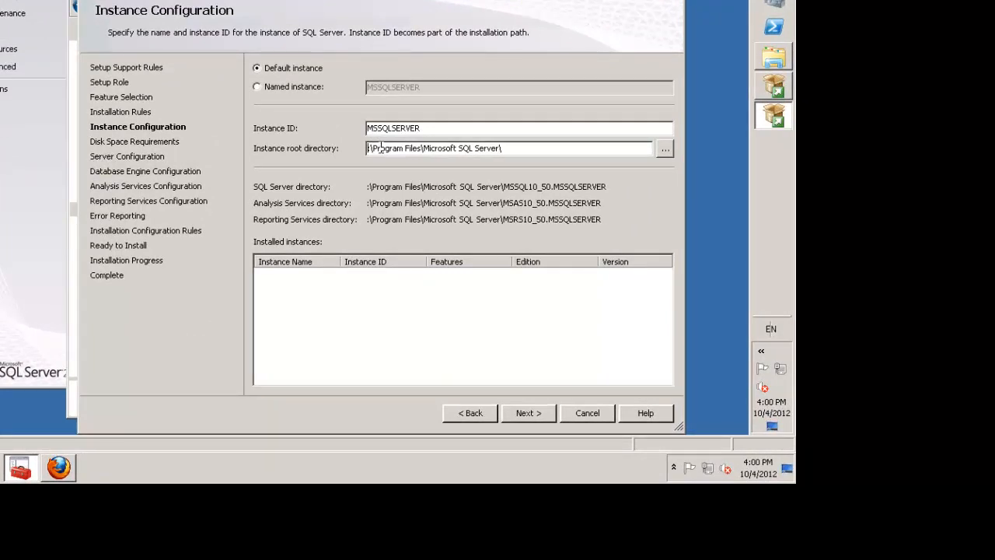
text(G)
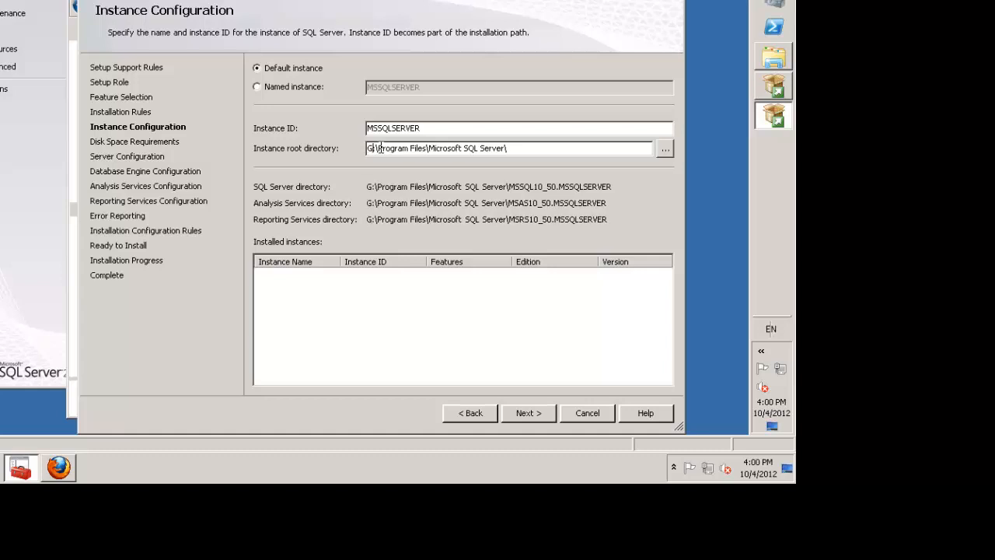
click(532, 418)
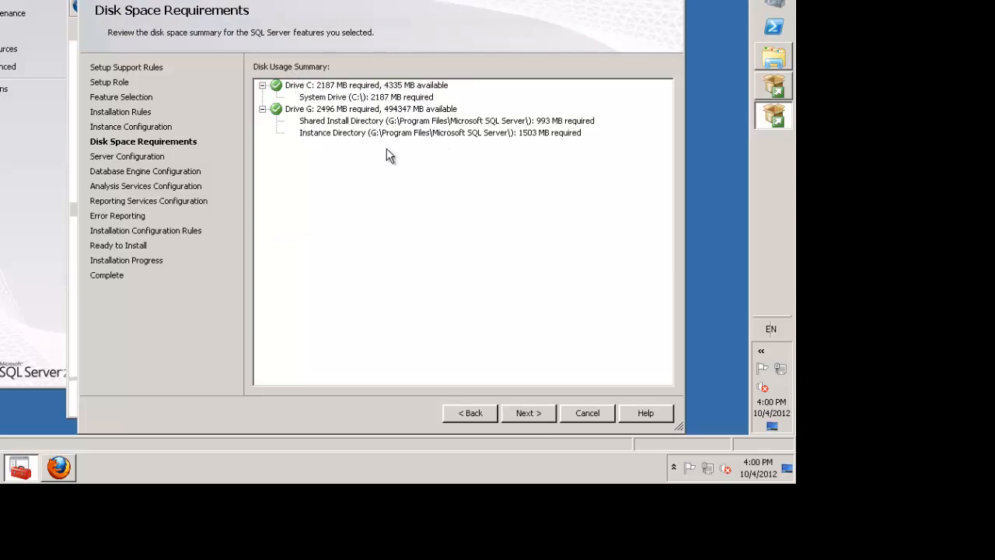
Set the Database Engine service account to Administrator and enter its password.
click(531, 411)
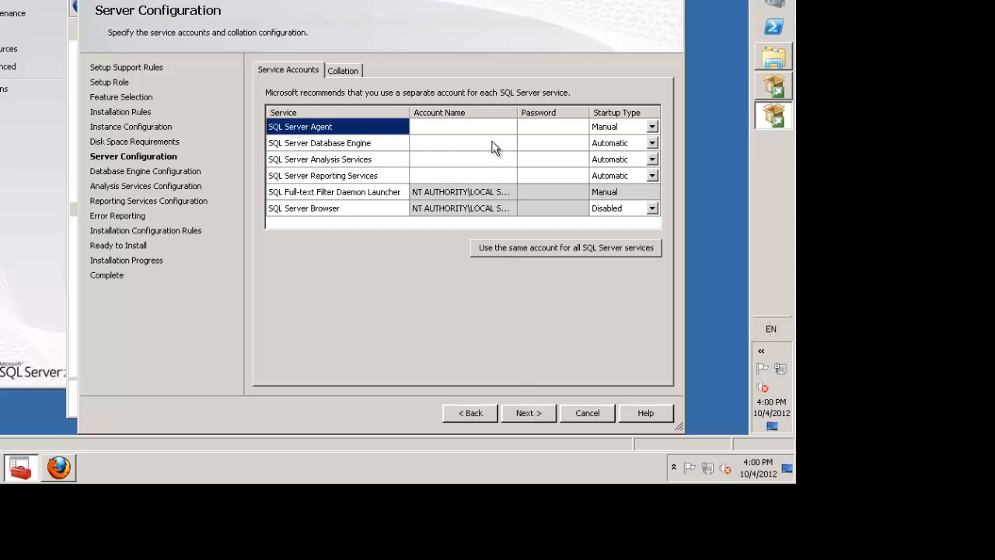
click(483, 141)
click(469, 114)
click(470, 132)
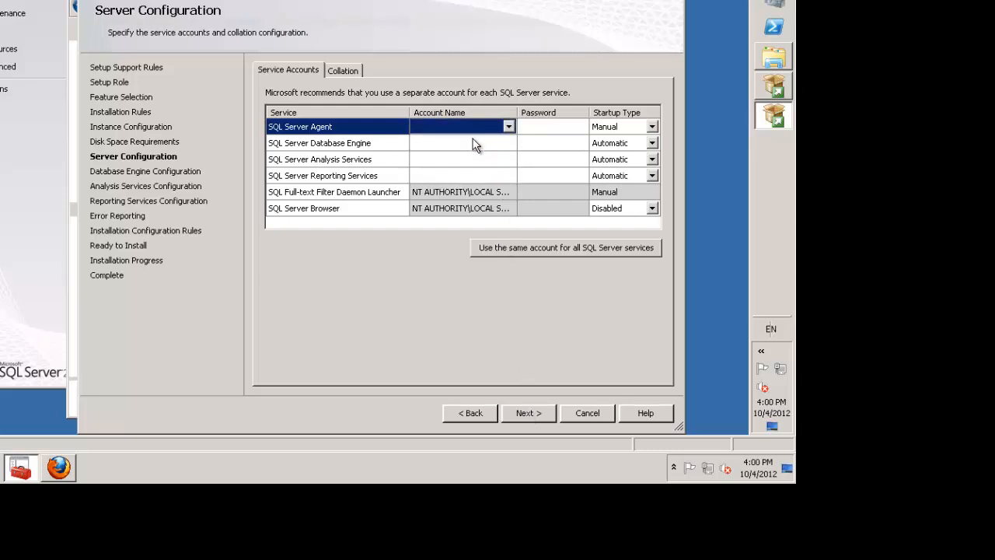
click(476, 144)
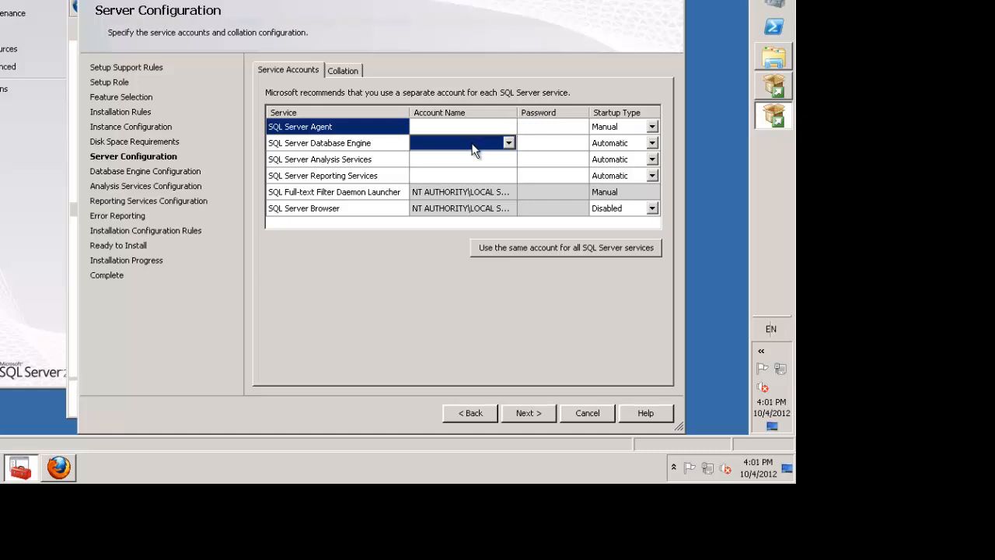
click(499, 163)
click(498, 174)
click(487, 144)
click(491, 143)
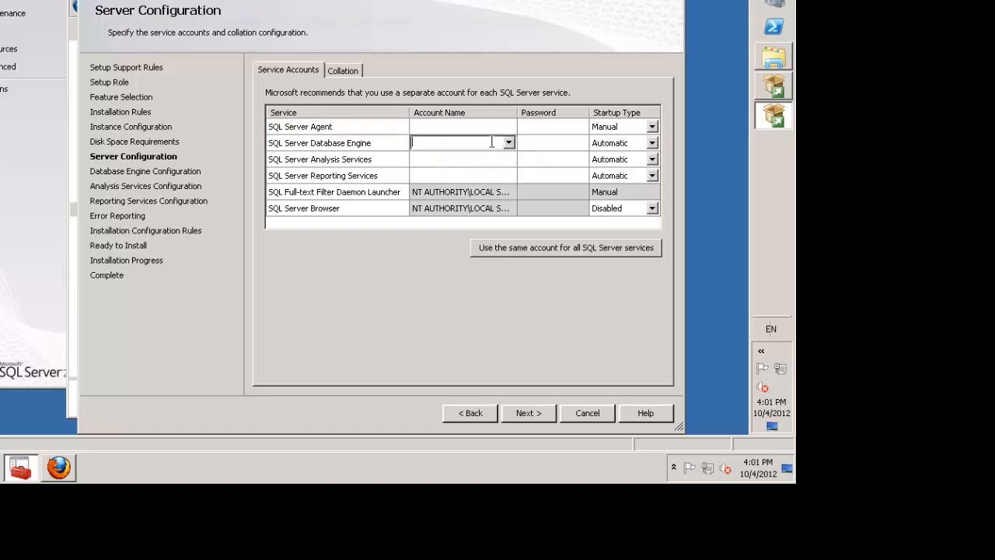
text(Administrator)
key(Tab)
text(******)
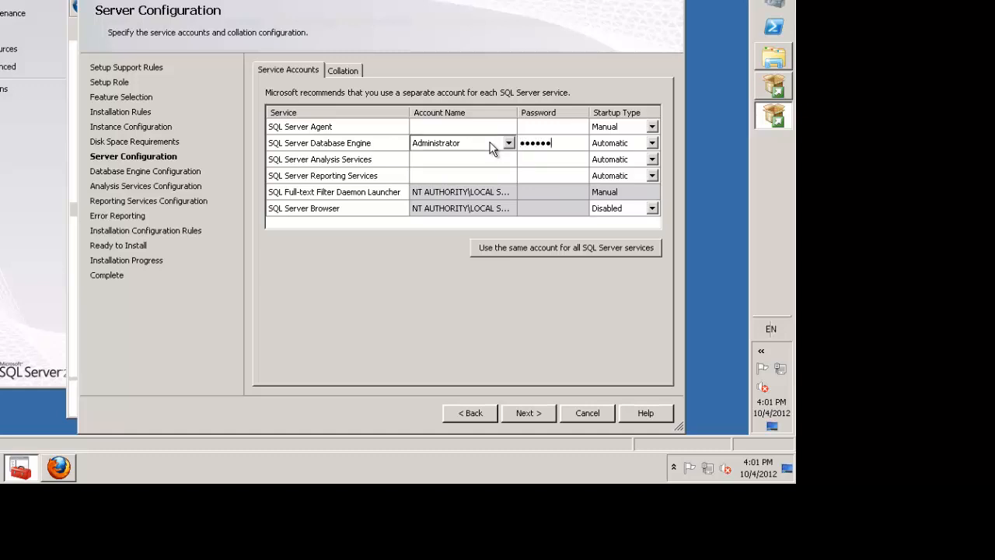
text(**)
Run Analysis Services as Administrator and enter its password.
click(477, 161)
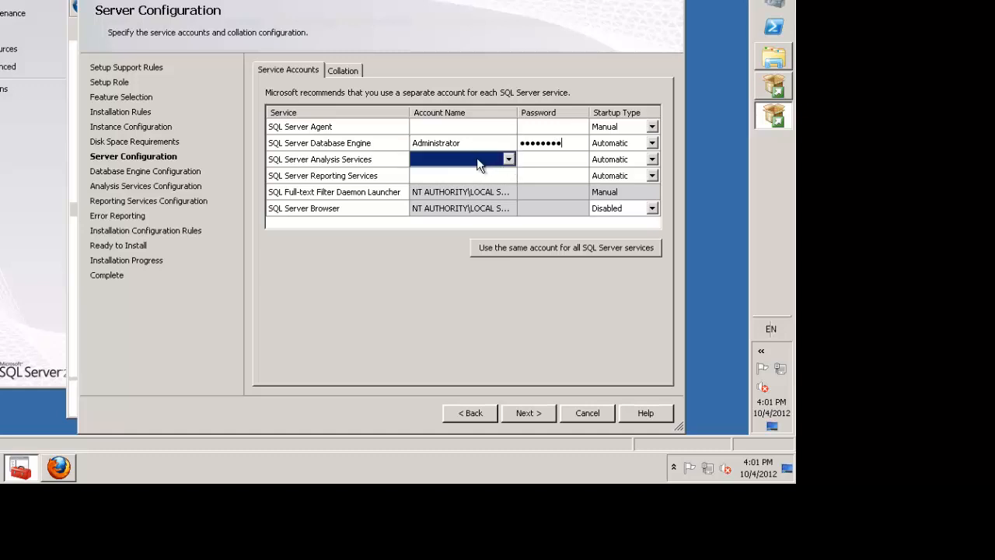
click(507, 160)
click(507, 159)
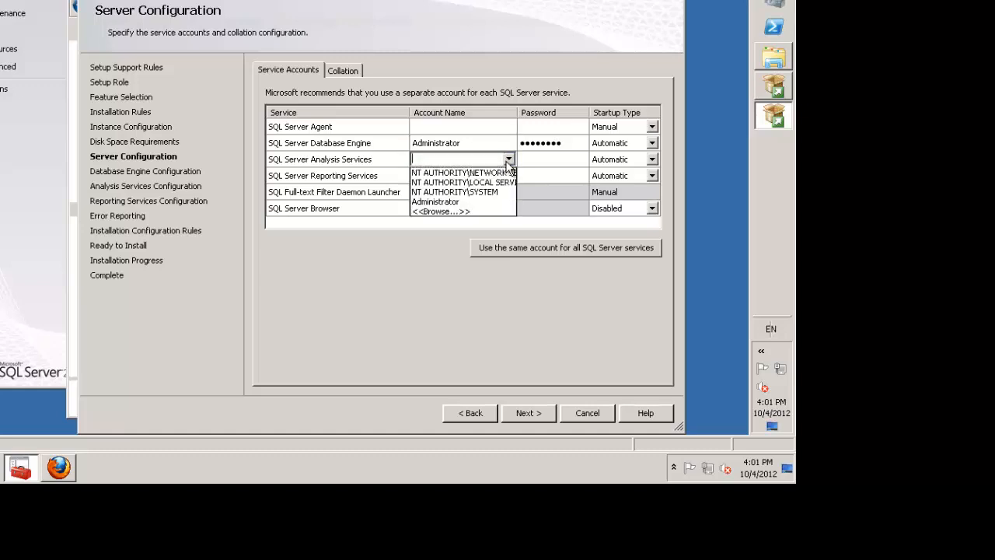
click(441, 202)
click(548, 160)
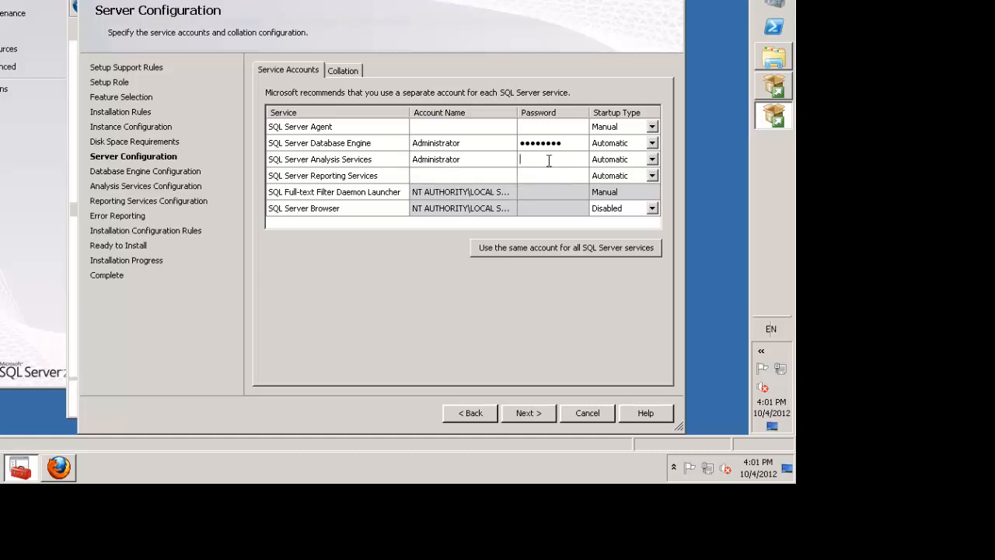
text(••••••••)
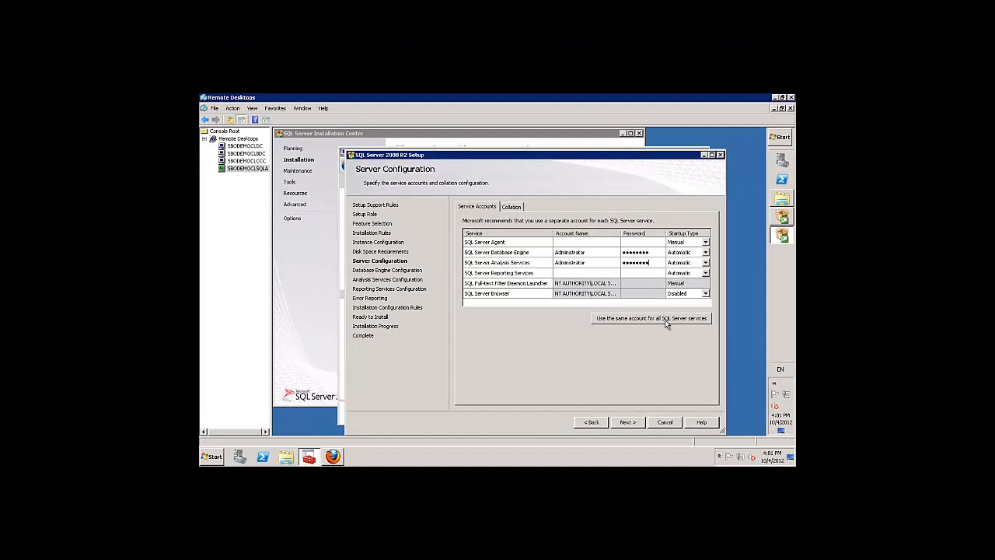
Apply one Administrator account, verified with Check Names, to all SQL Server services, with its password.
click(665, 319)
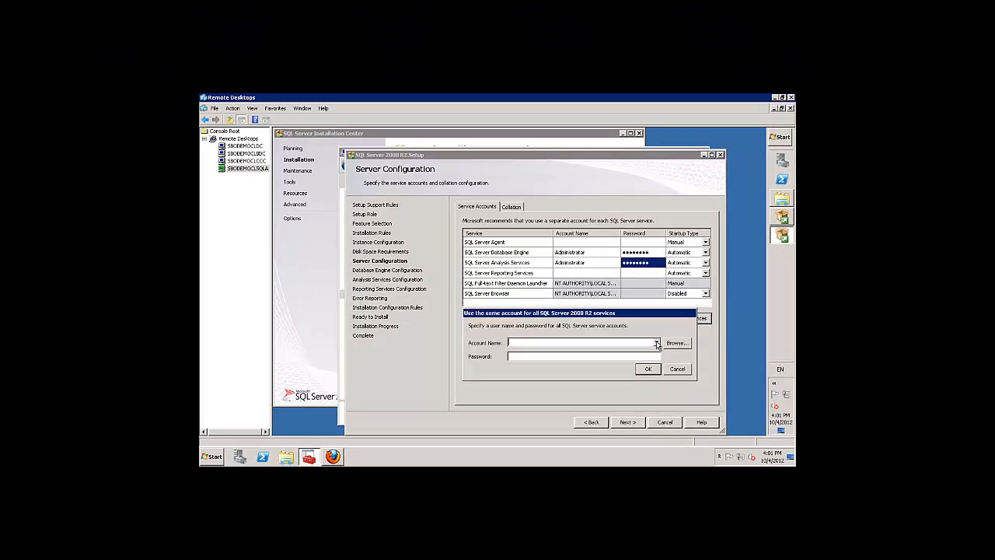
click(657, 343)
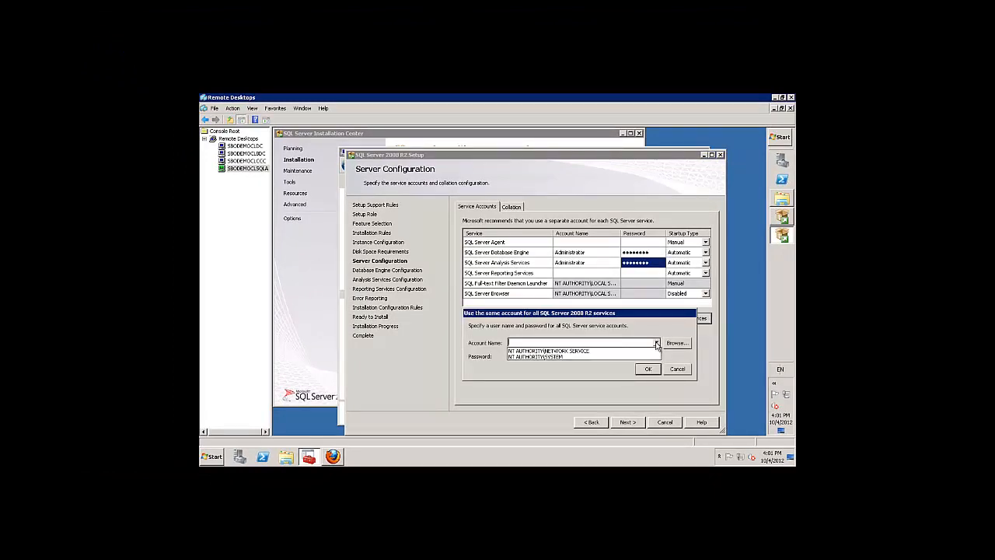
click(670, 346)
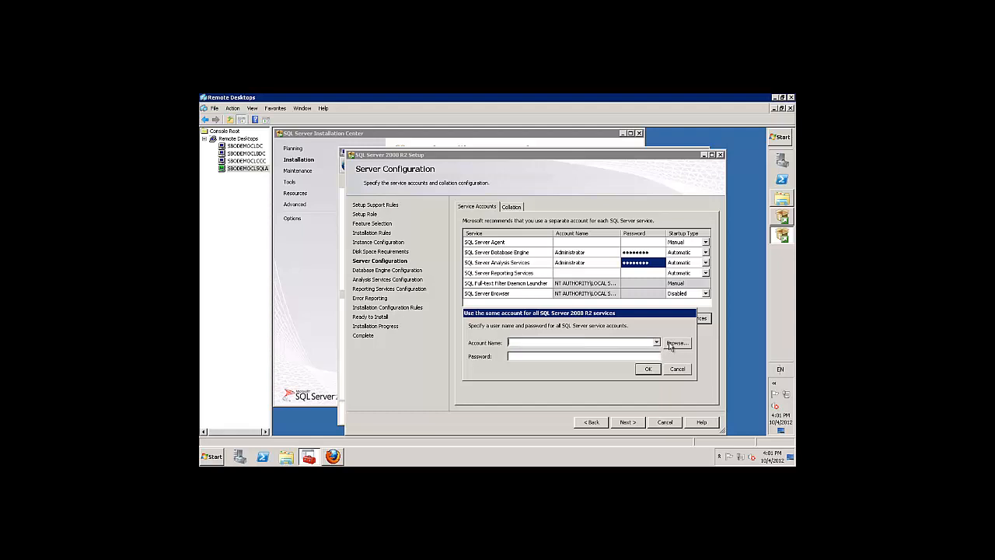
click(673, 347)
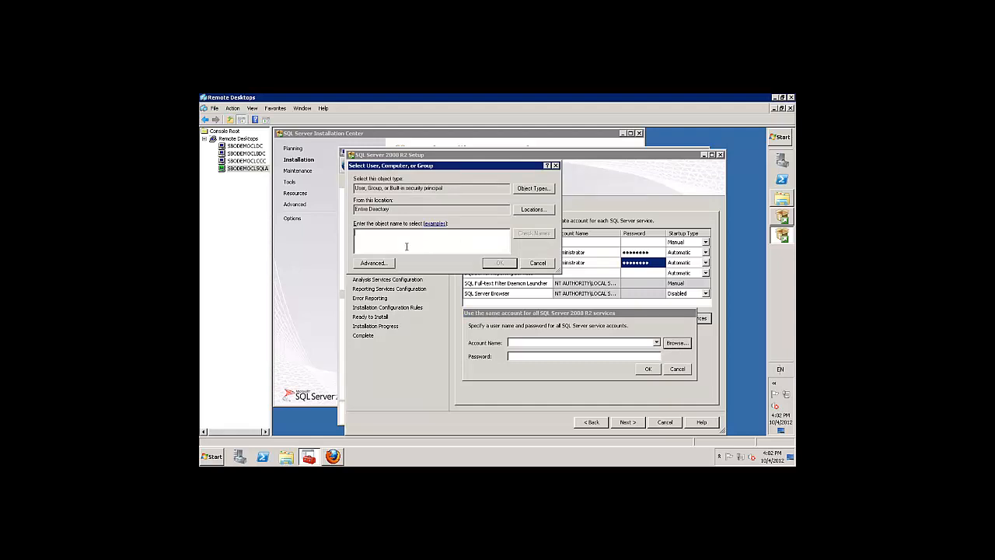
text(Administrator)
click(535, 236)
click(495, 265)
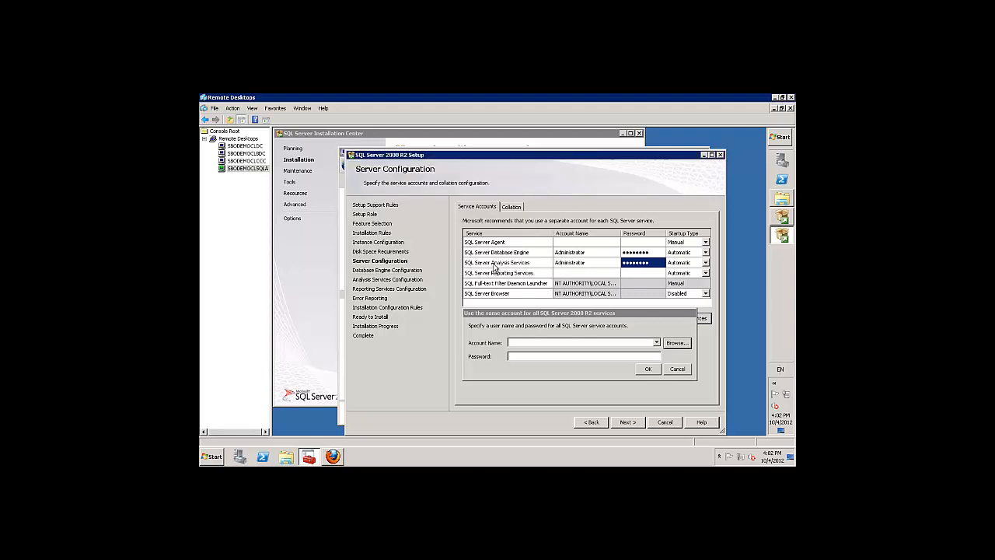
click(523, 359)
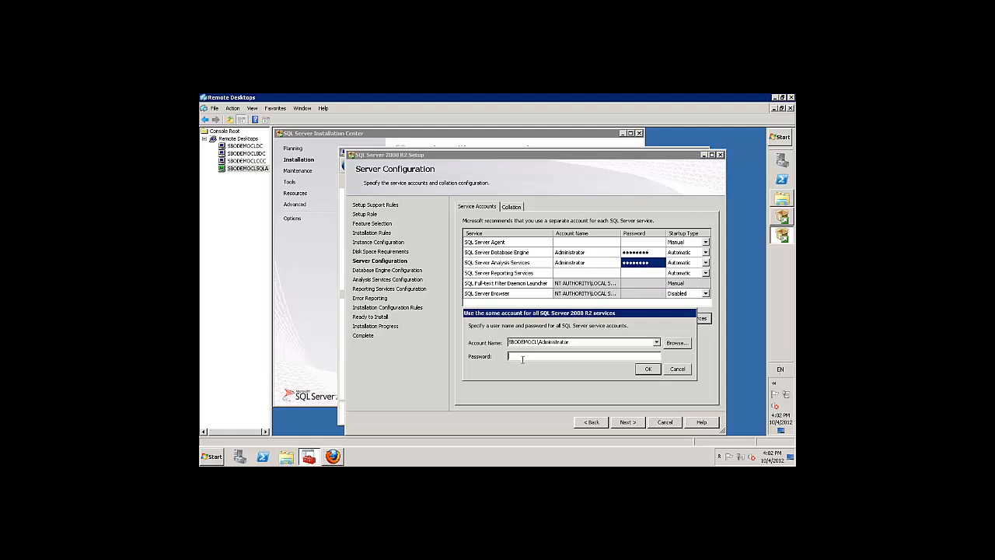
text(*******)
click(648, 370)
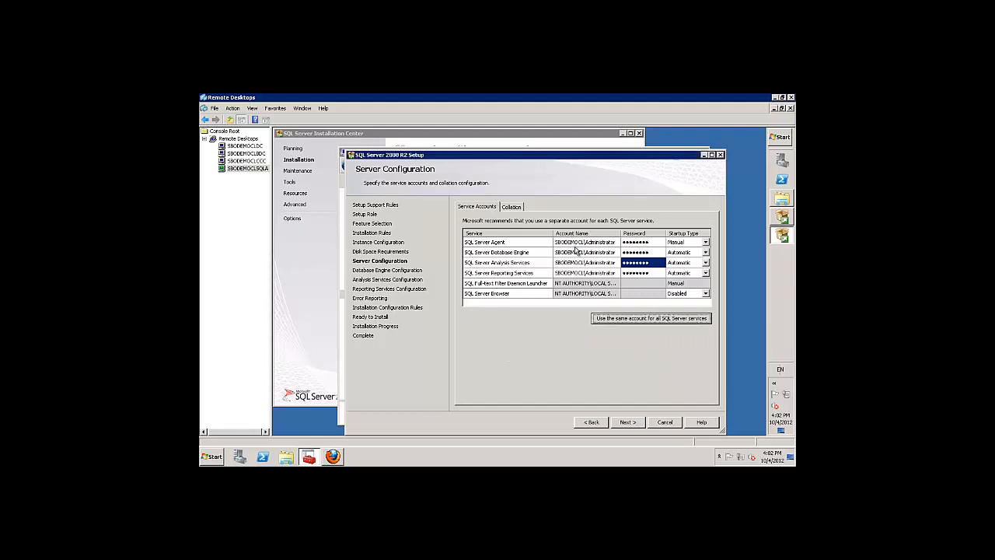
Check each service's assigned account and continue to Database Engine Configuration.
click(576, 253)
click(576, 264)
click(578, 273)
click(627, 422)
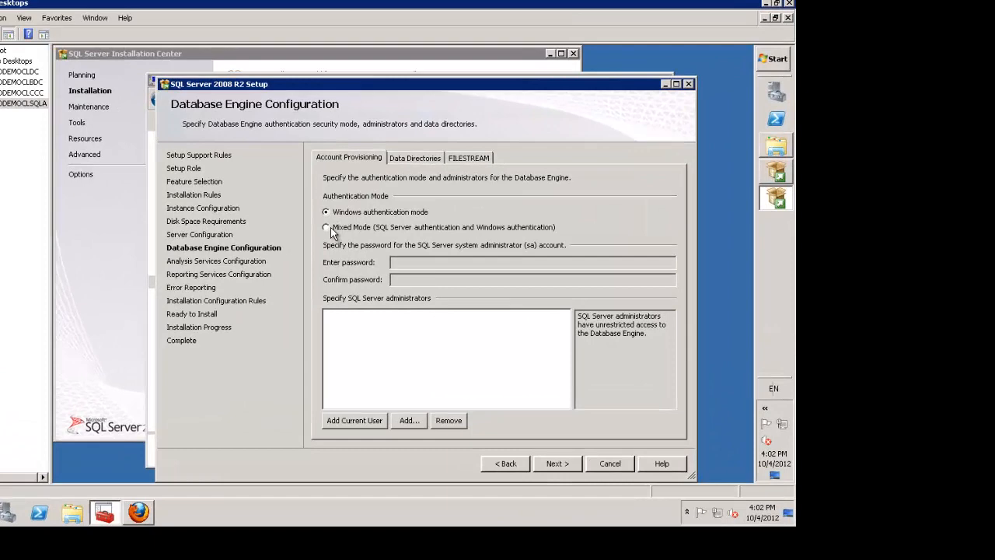
Enable Mixed Mode authentication with an sa password and add the current user as administrator.
click(465, 255)
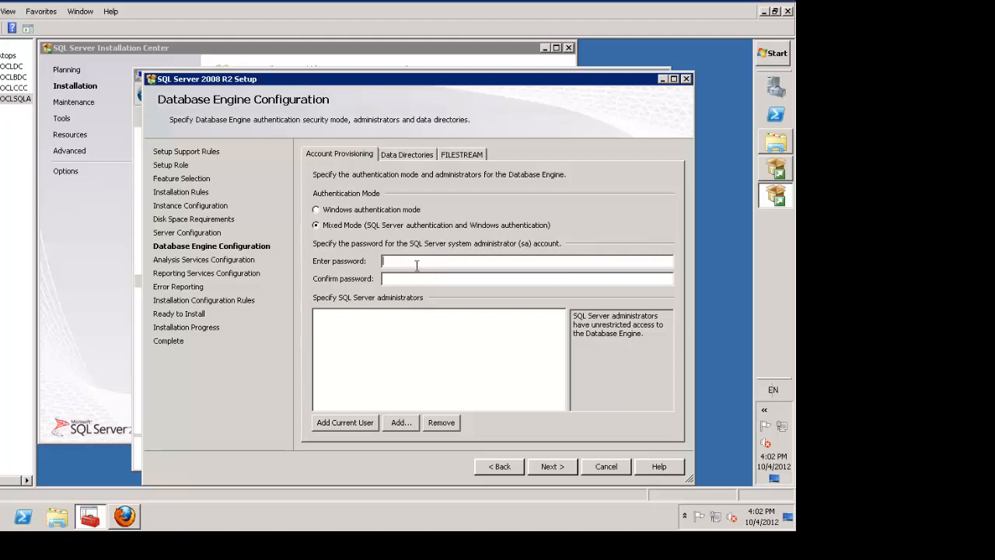
text(••••••••••••••••••)
click(350, 423)
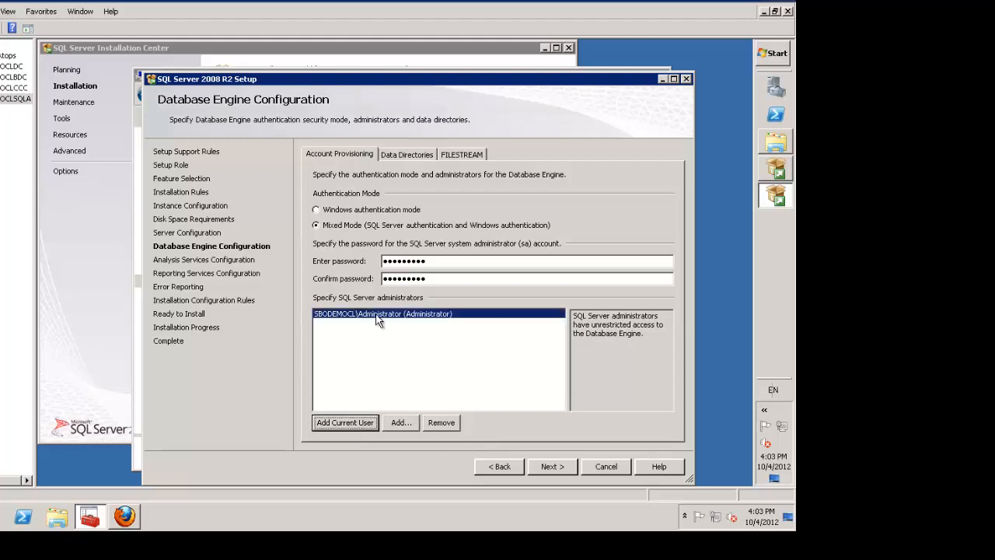
click(396, 154)
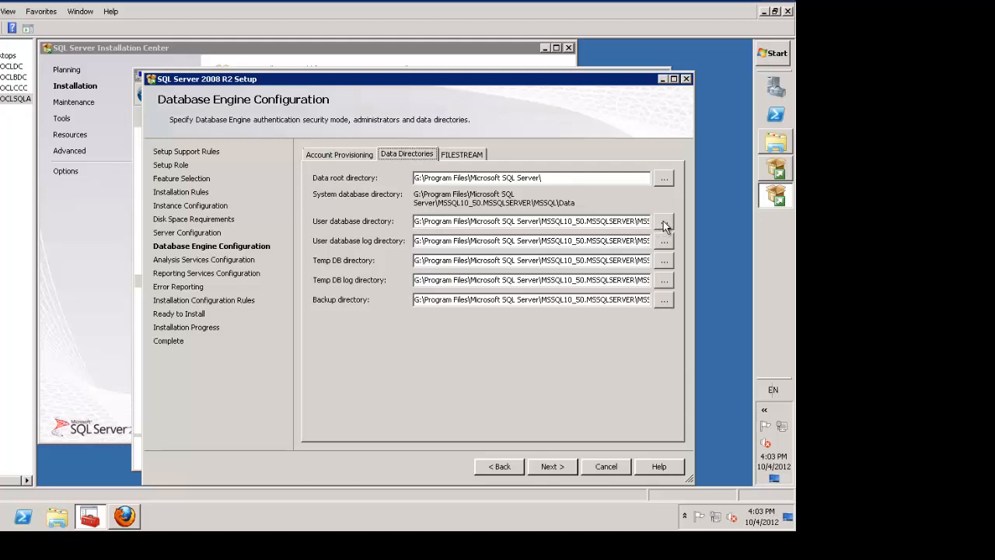
Move the user database directory to E:, user log directory to F:, and TempDB to G:.
click(774, 143)
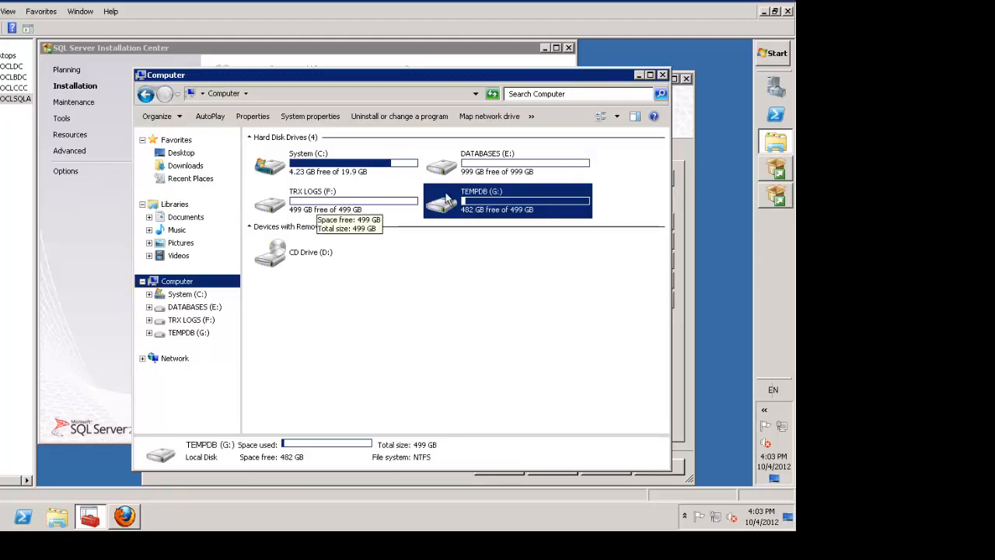
click(777, 197)
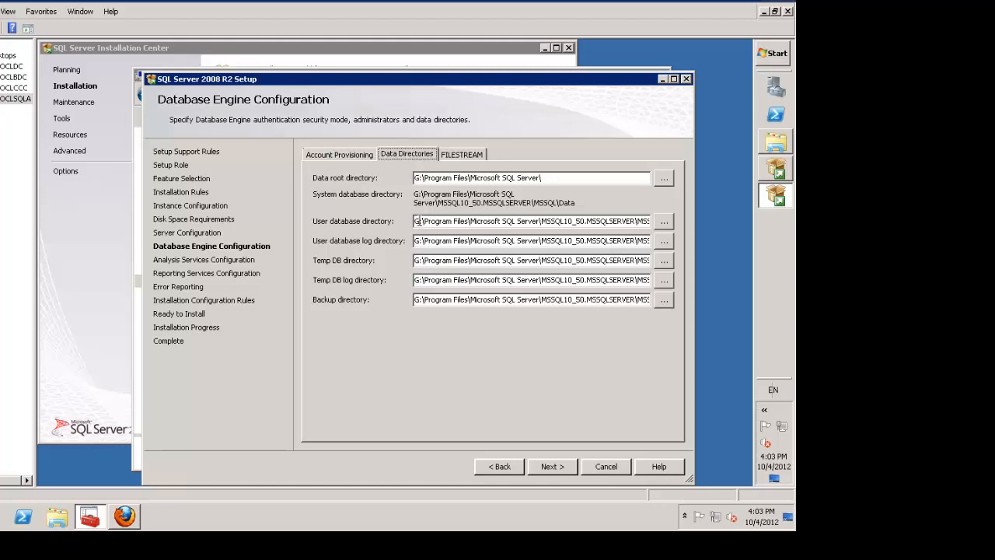
click(418, 220)
key(Delete)
text(E)
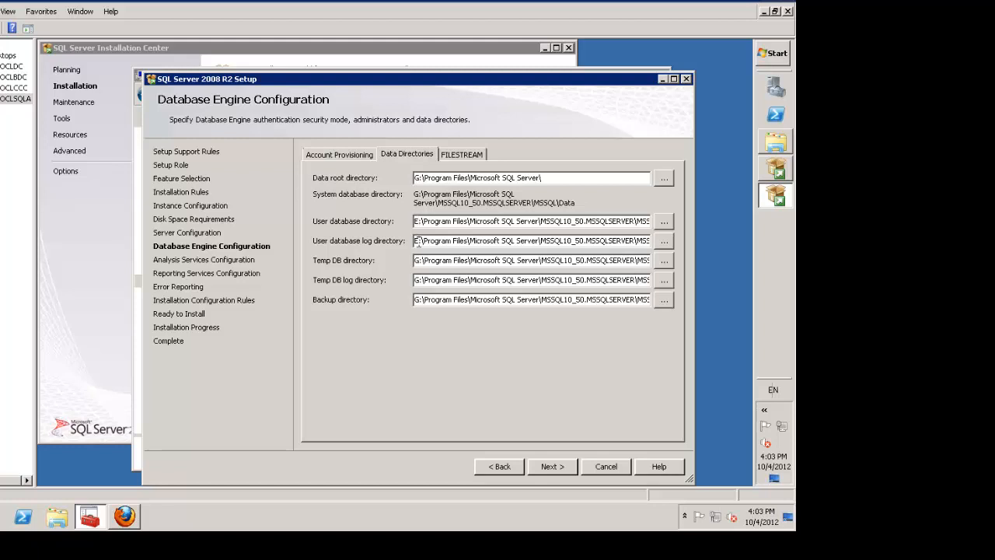
click(416, 242)
key(Delete)
text(F)
click(417, 260)
key(Delete)
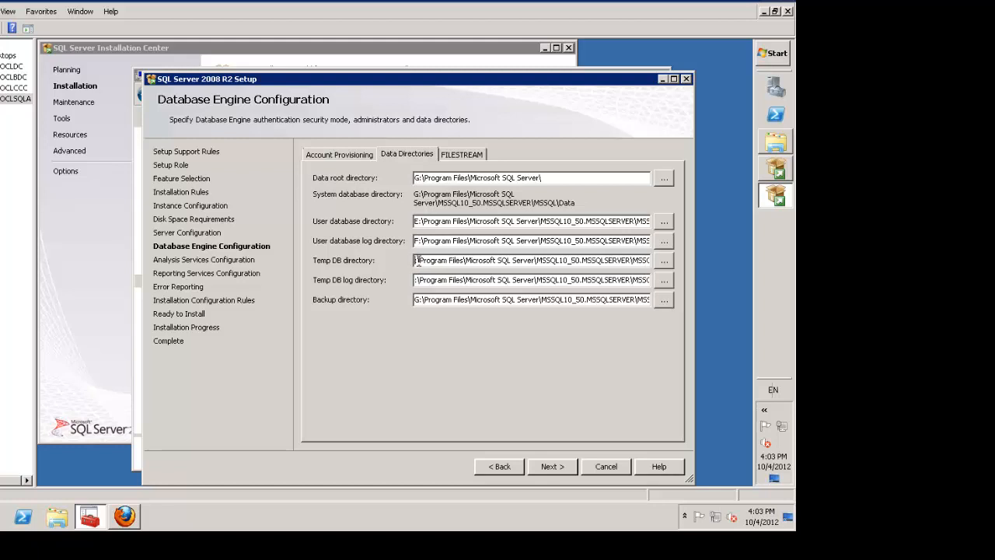
text(G)
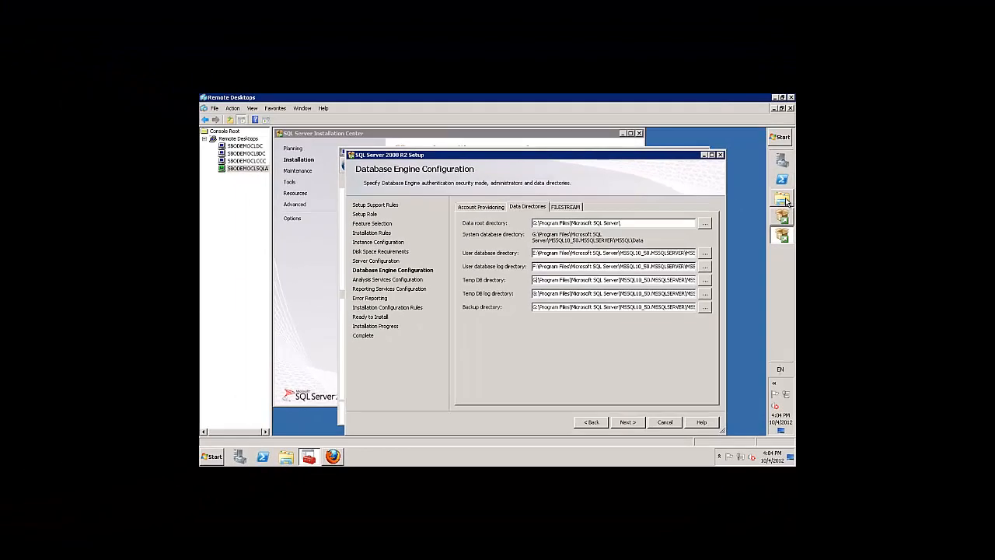
Recheck the drives and change the backup directory from G: to E:, then continue.
click(783, 200)
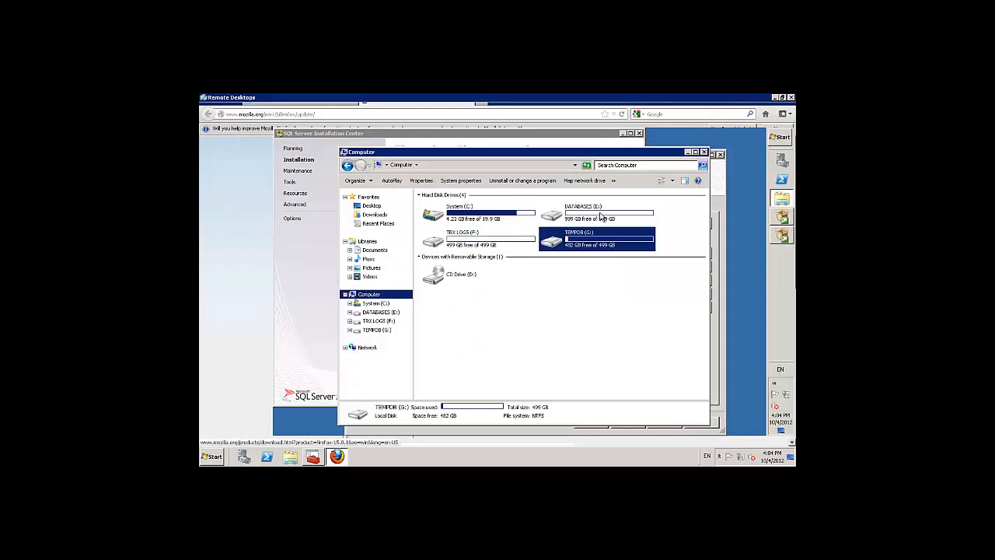
click(783, 237)
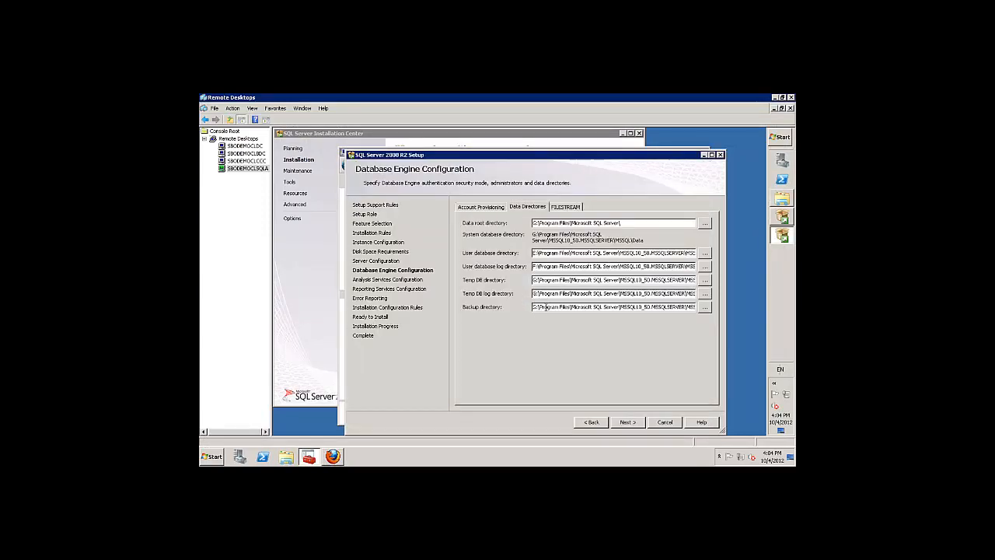
key(Delete)
text(E)
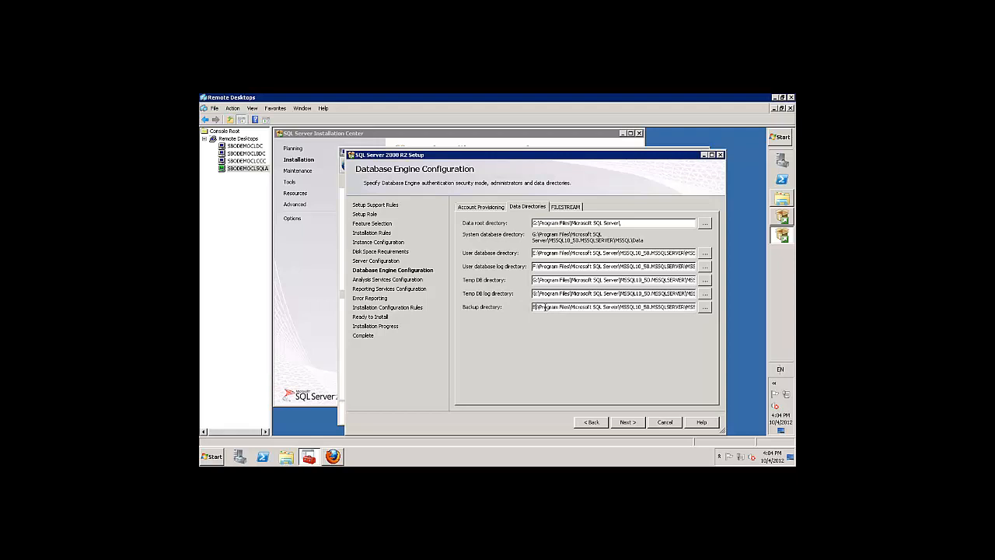
click(627, 422)
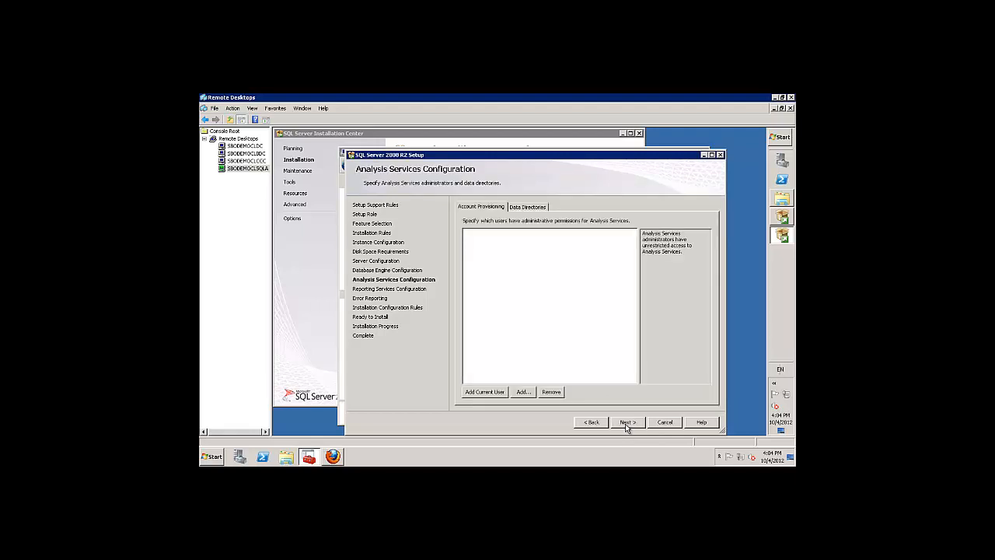
Add the current user as Analysis Services admin; put data and backups on E:, logs on F:.
click(494, 394)
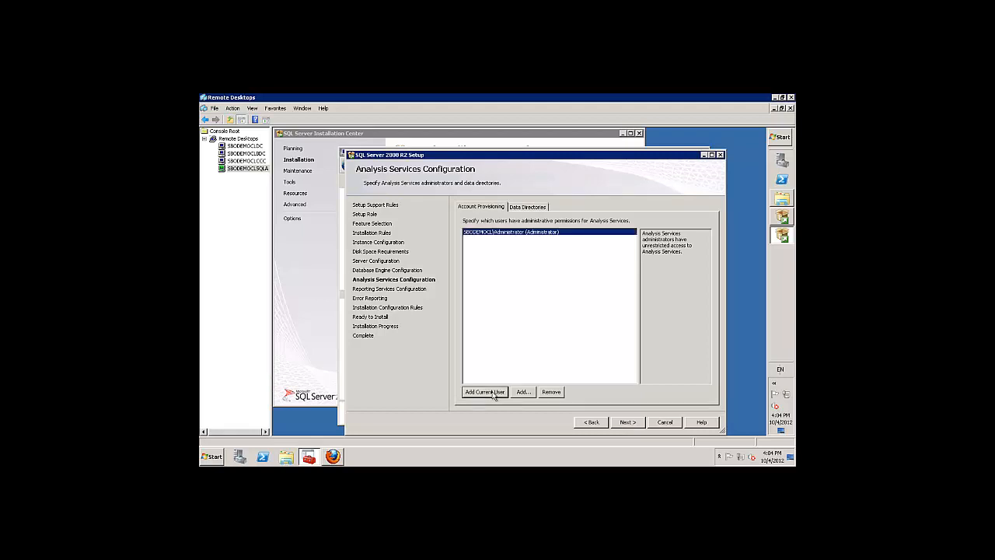
click(526, 208)
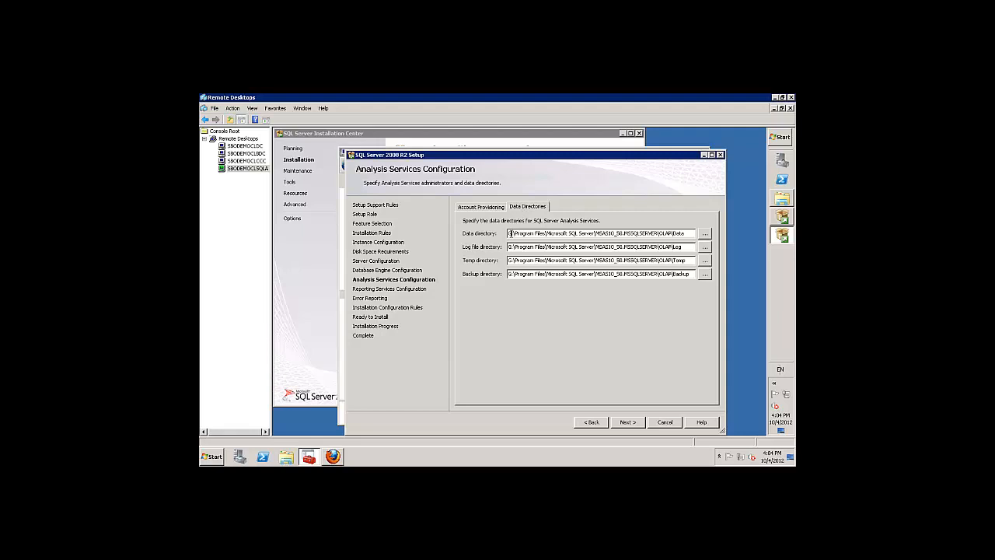
key(BackSpace)
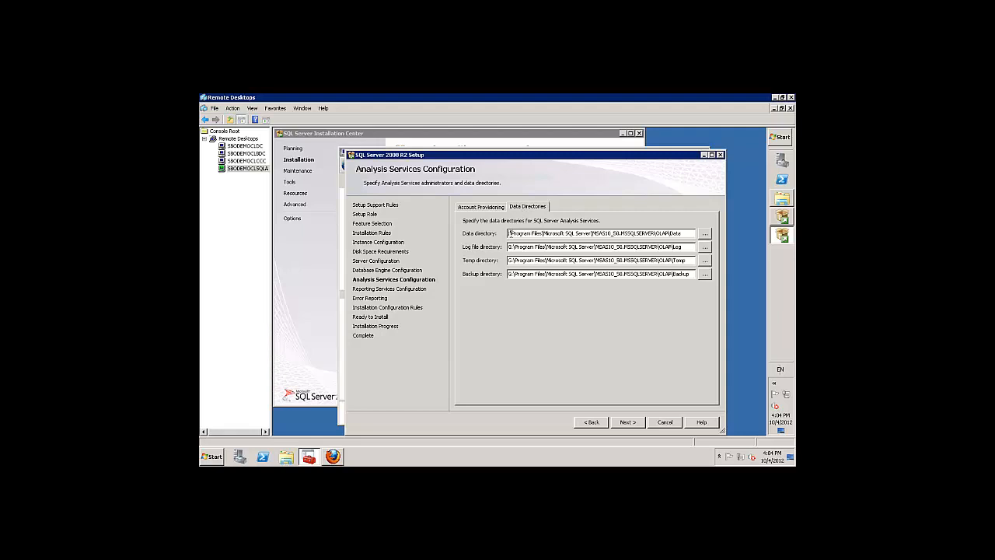
text(E)
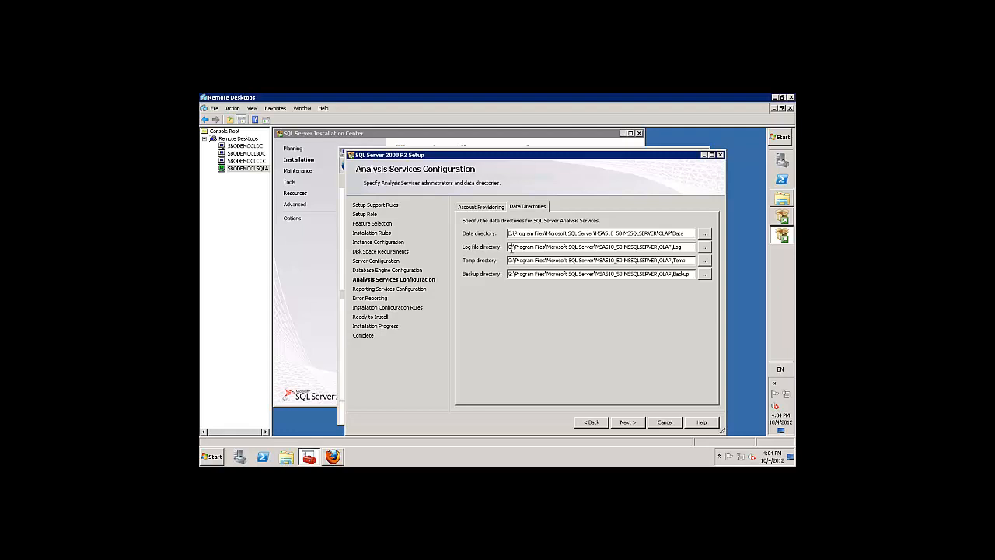
key(BackSpace)
text(F)
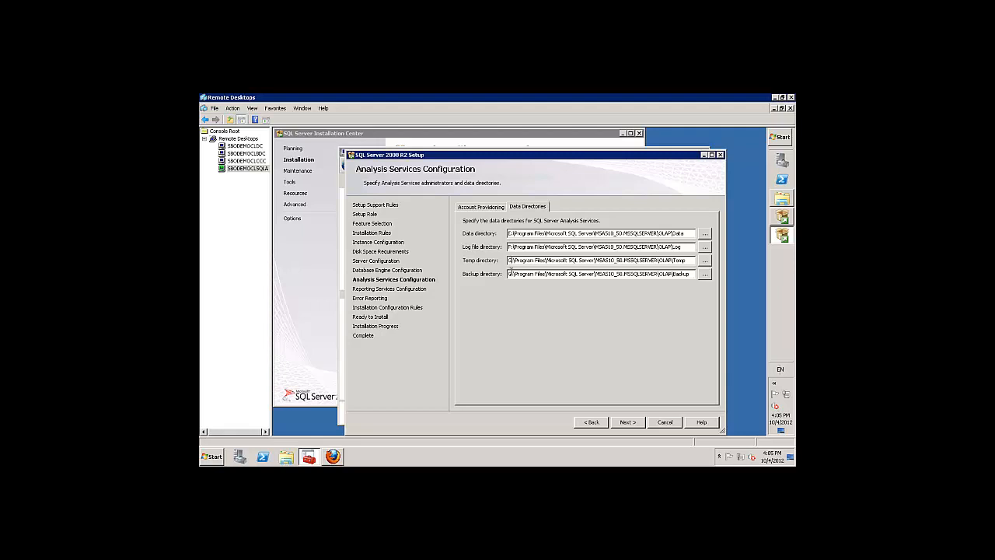
click(509, 273)
key(BackSpace)
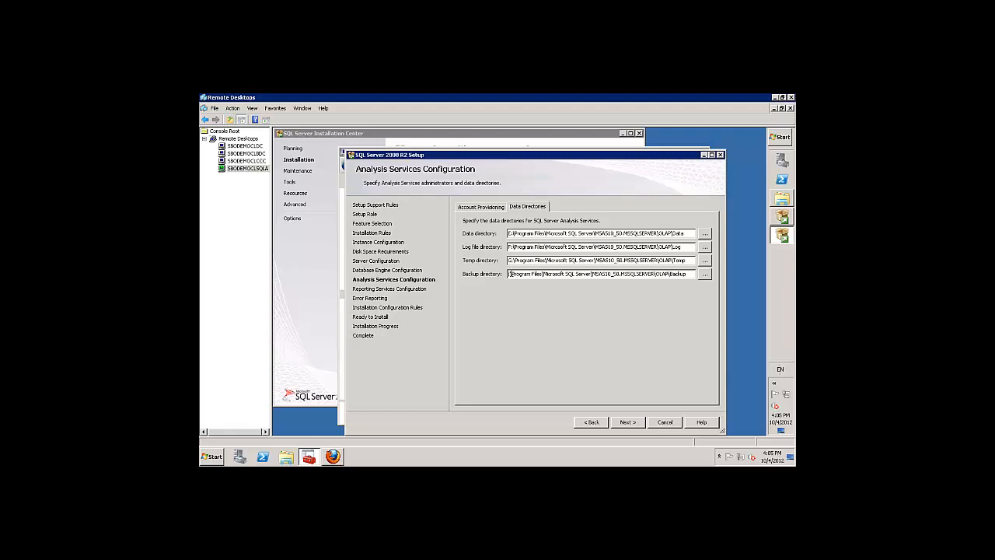
text(E)
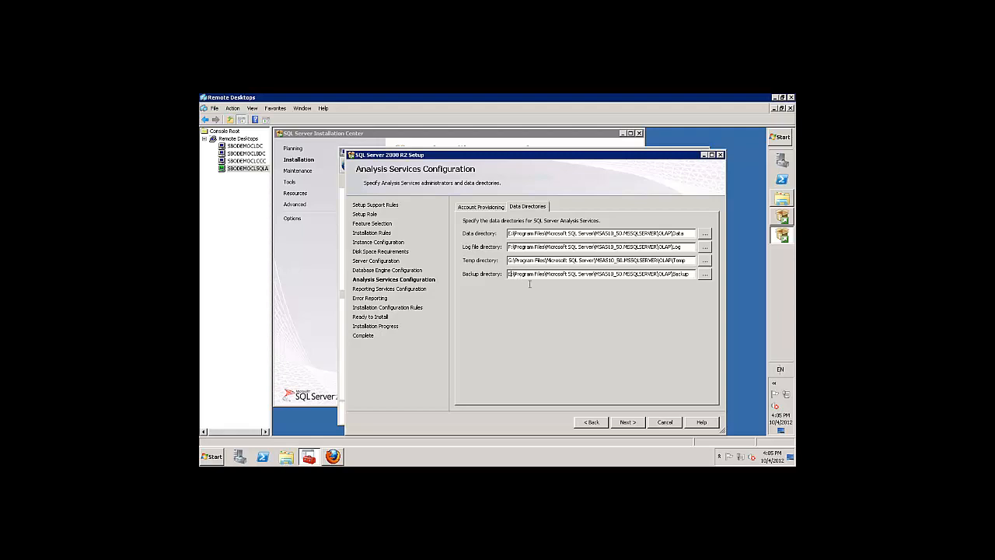
click(625, 422)
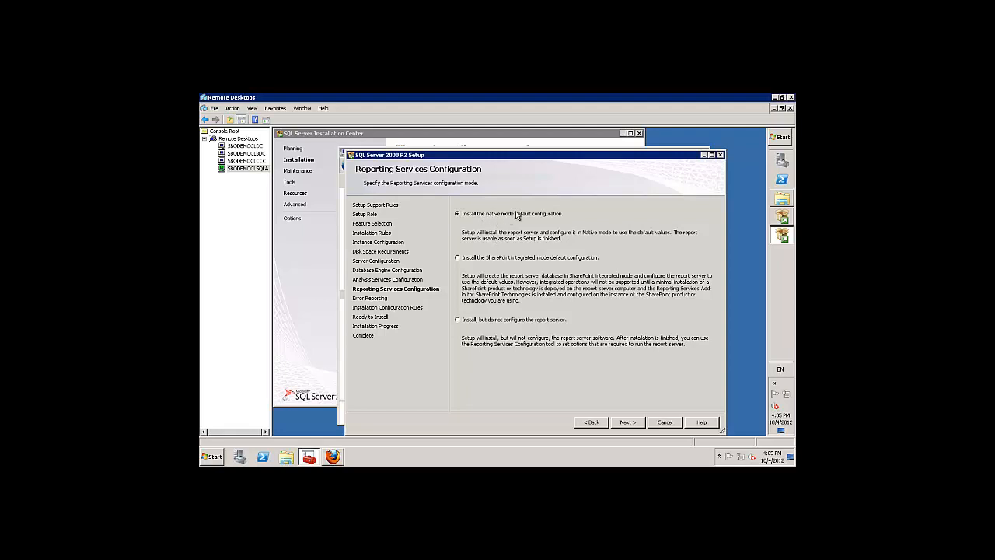
Keep the native-mode Reporting Services default, skip error reports, and start the installation.
click(630, 423)
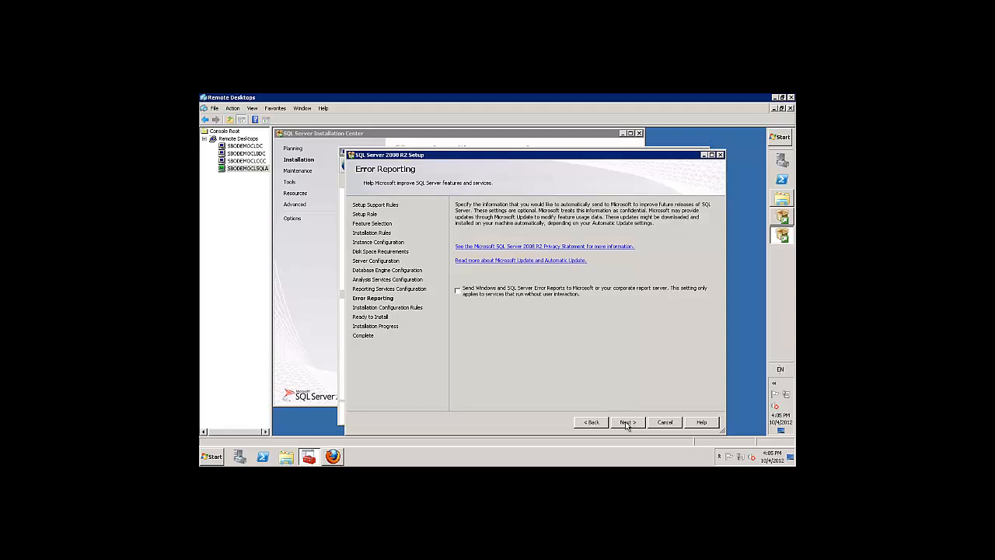
click(626, 423)
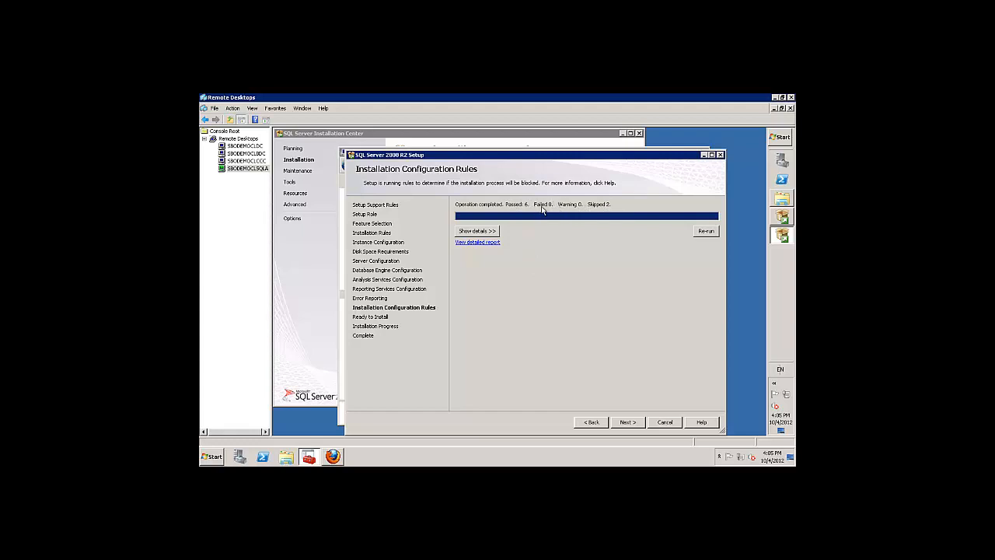
click(637, 426)
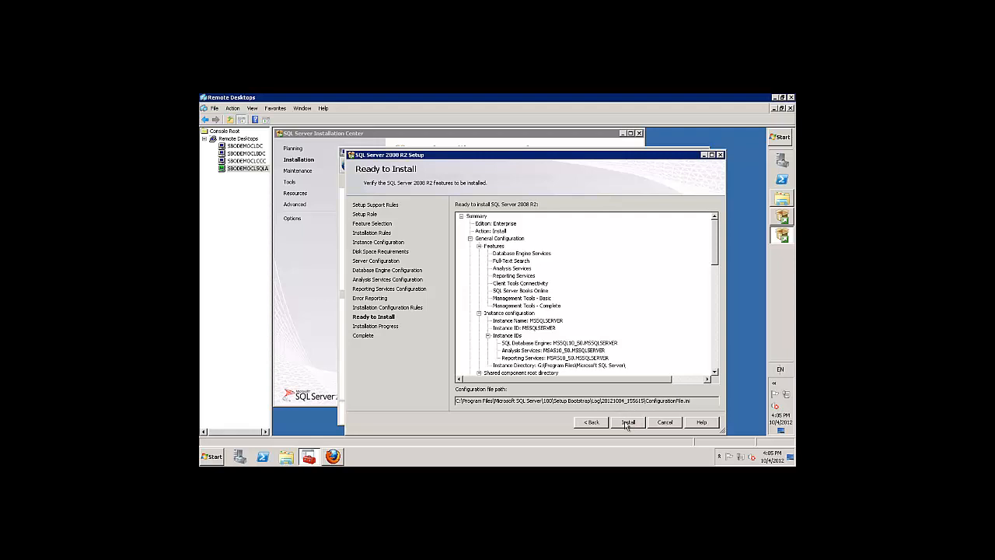
click(627, 422)
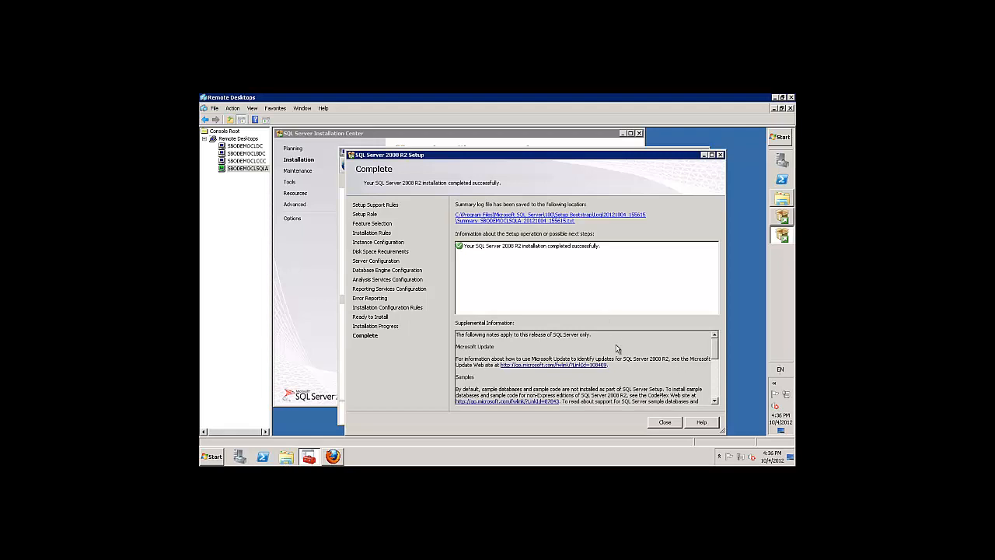
Close the finished Setup wizard and the SQL Server Installation Center.
click(665, 422)
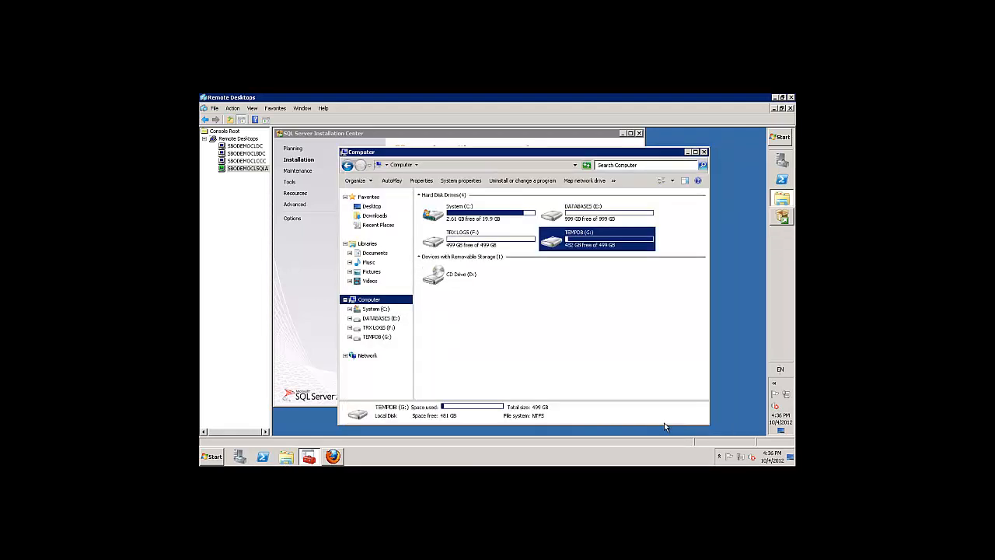
click(782, 215)
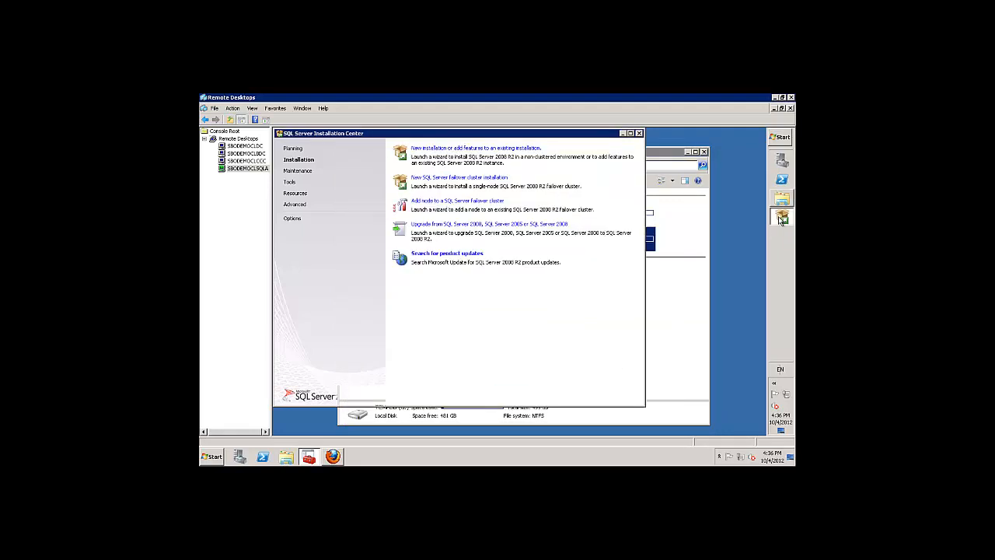
click(638, 133)
Launch SQL Server Management Studio from the Microsoft SQL Server 2008 R2 program group.
click(780, 137)
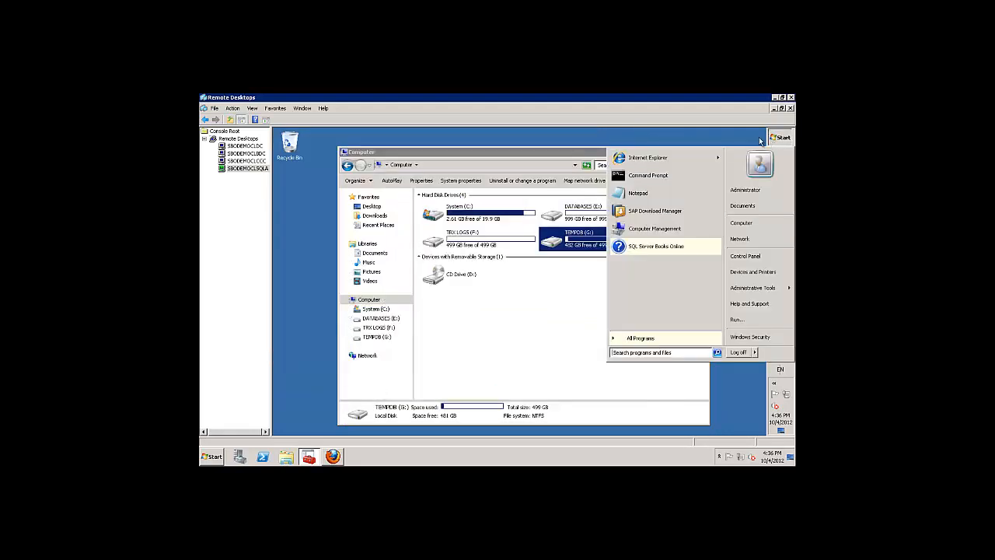
click(657, 337)
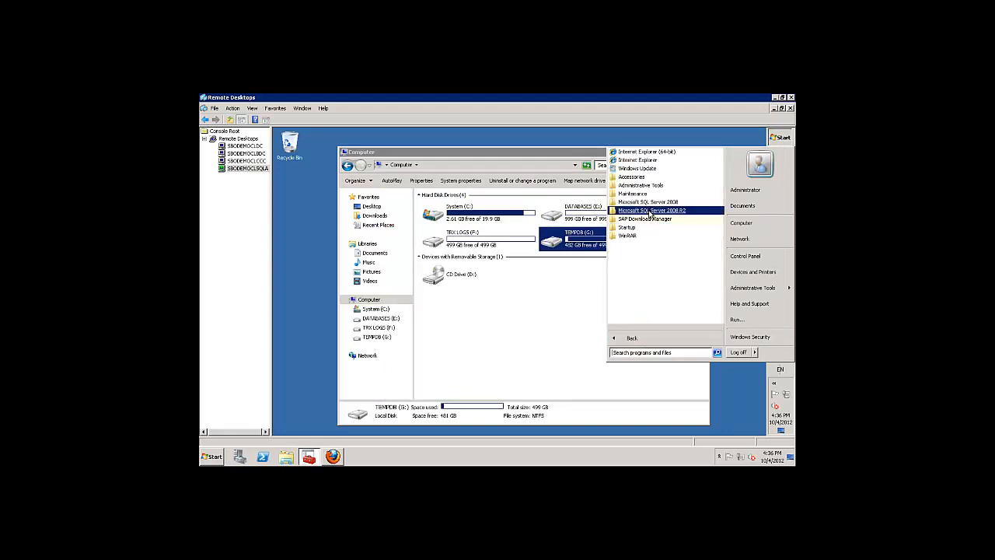
click(650, 211)
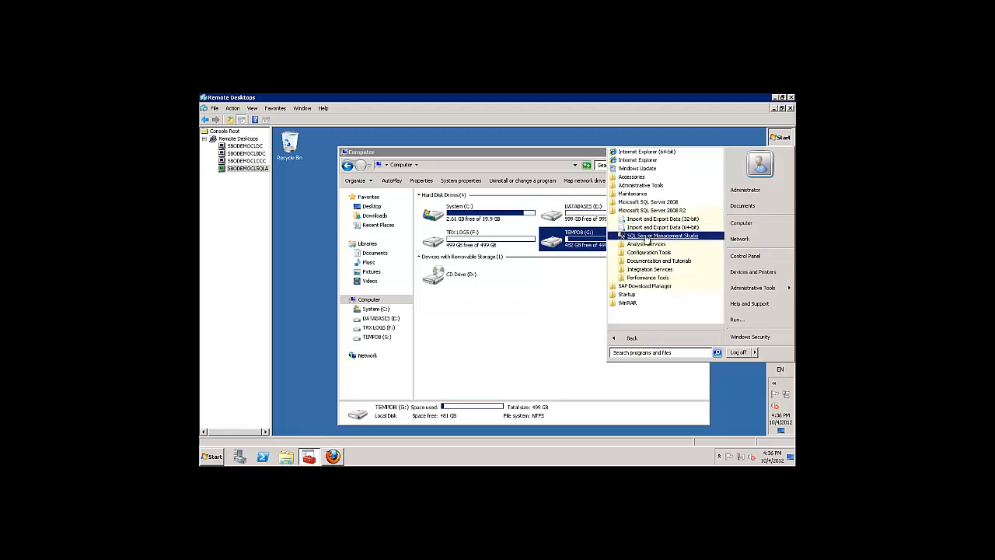
click(649, 236)
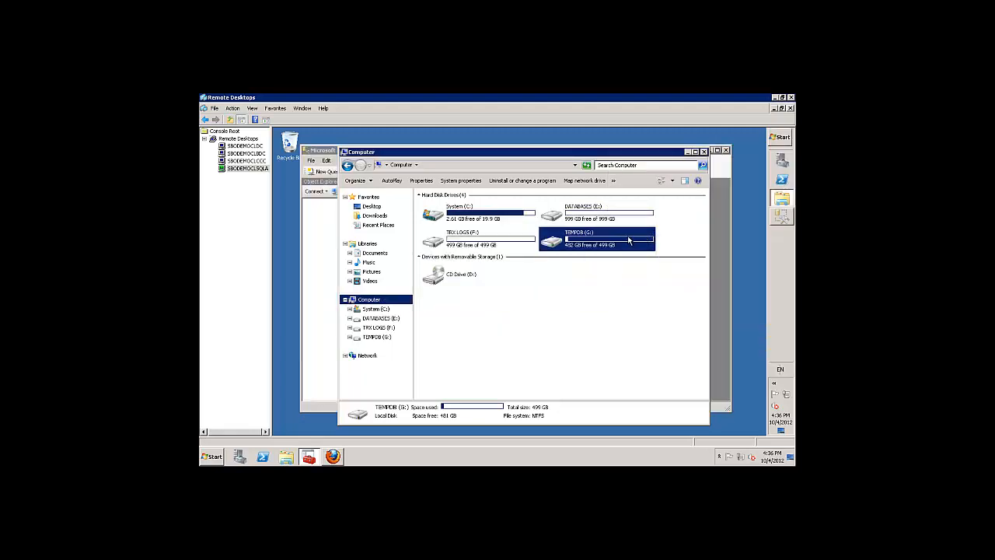
click(689, 151)
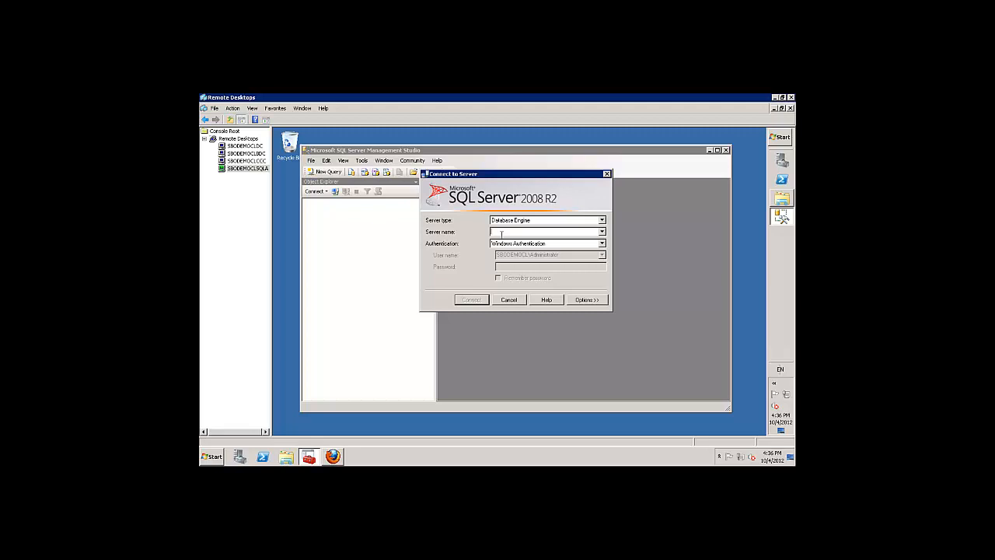
Connect to server SBODEMOCLSQLA using SQL Server Authentication with the sa login and password.
text(S)
text(BODEMOCLSQLA)
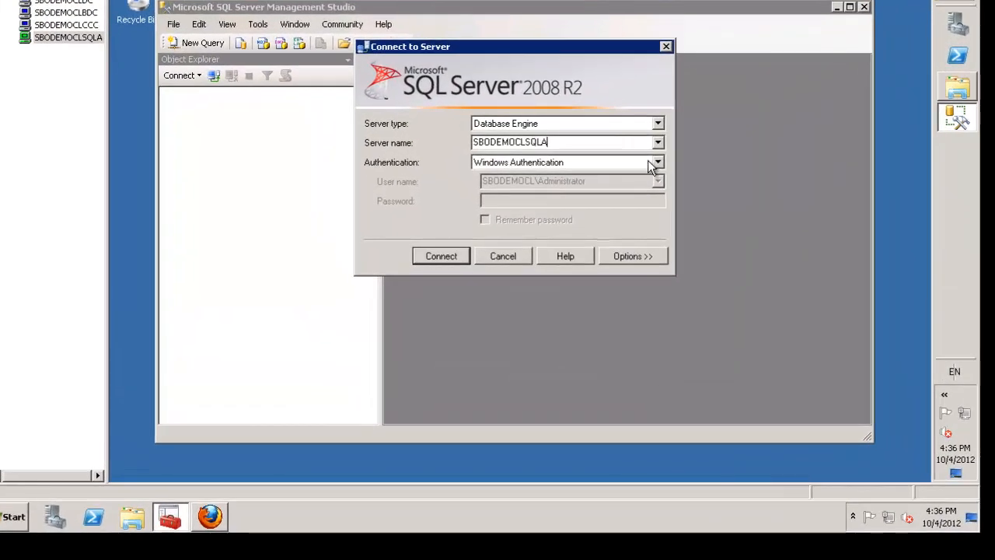
click(657, 162)
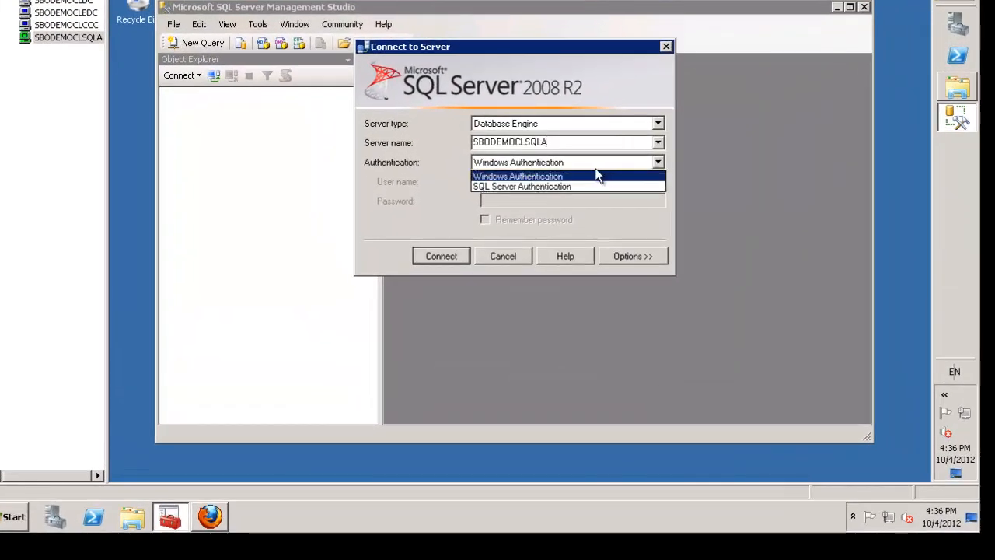
click(553, 186)
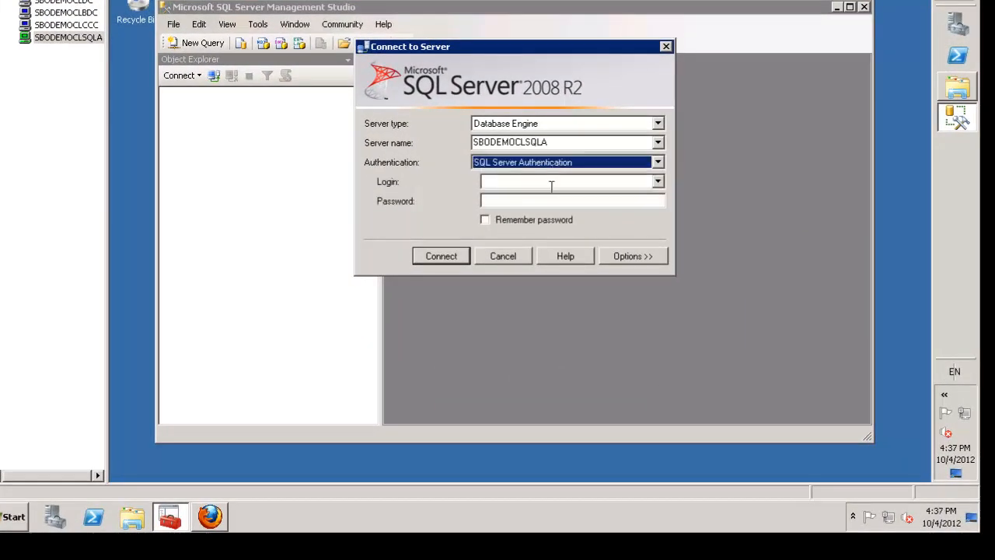
click(551, 182)
text(sa)
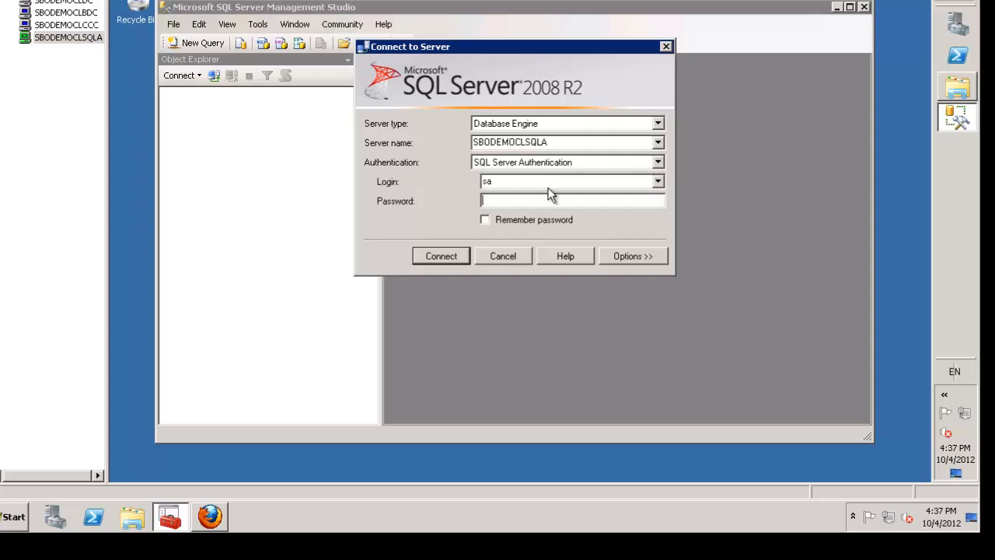
text(******)
click(446, 260)
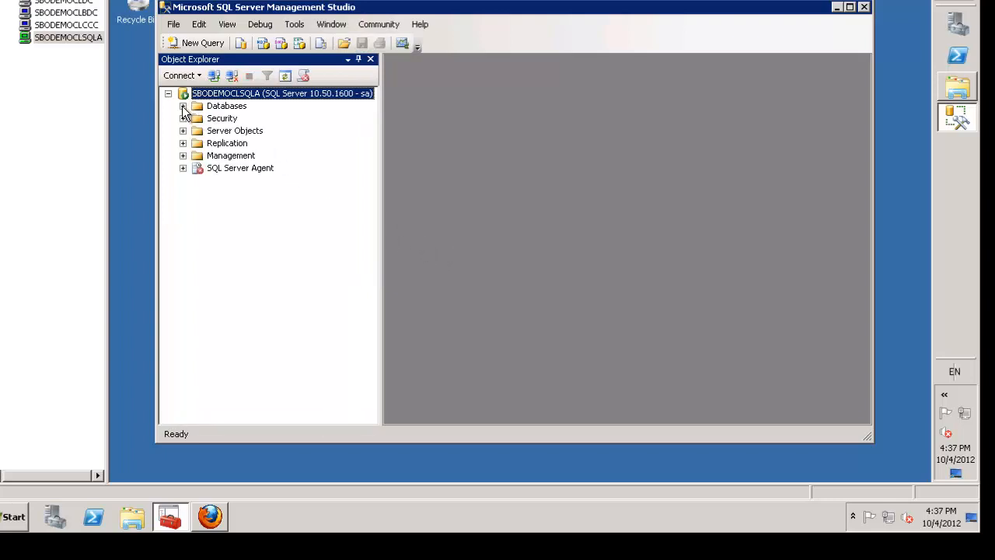
Review the server's memory, processor and database settings in Server Properties, then close with OK.
click(183, 107)
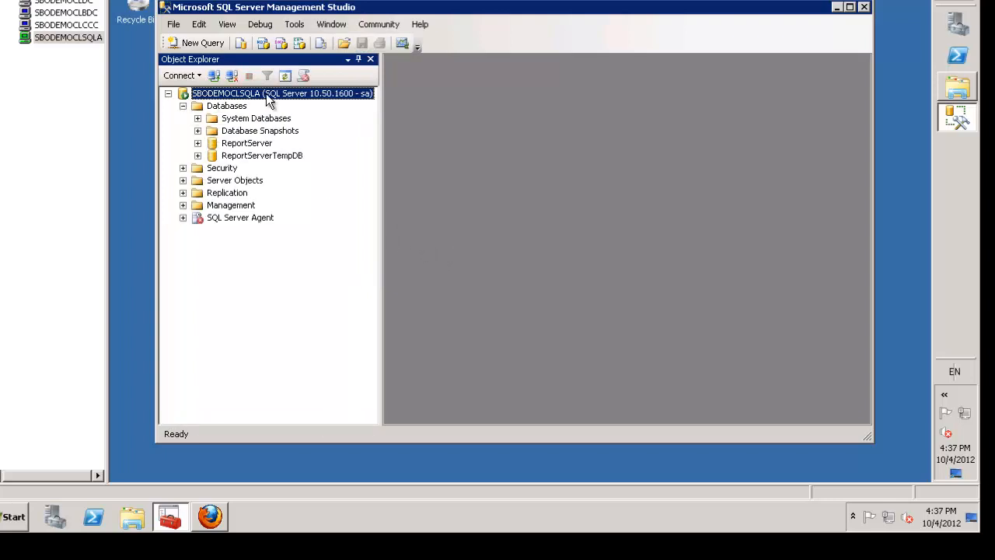
right_click(269, 95)
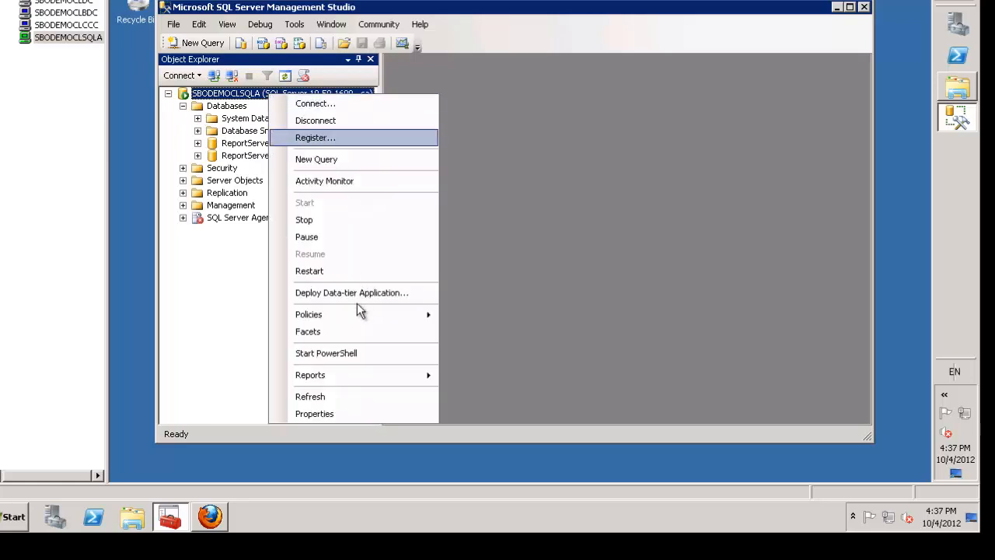
click(322, 415)
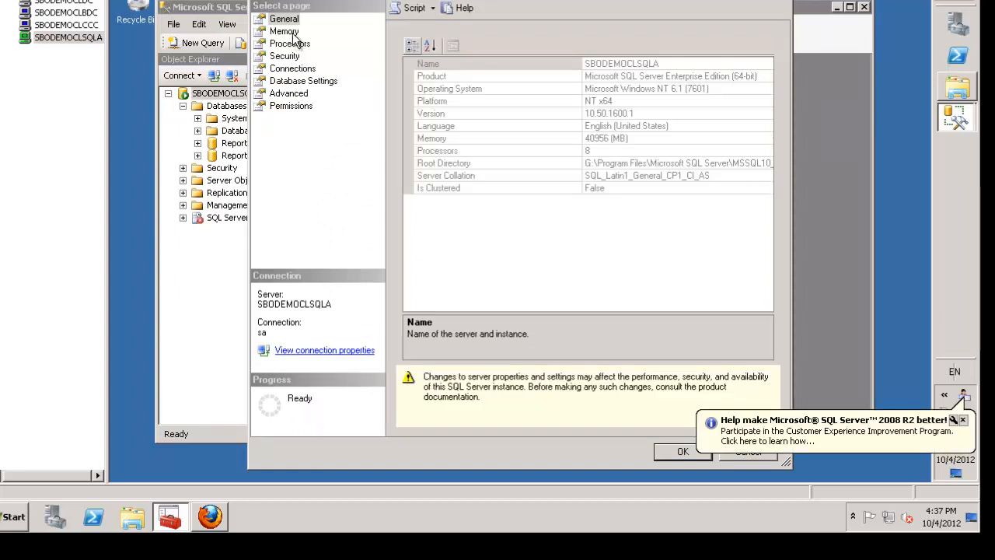
click(292, 34)
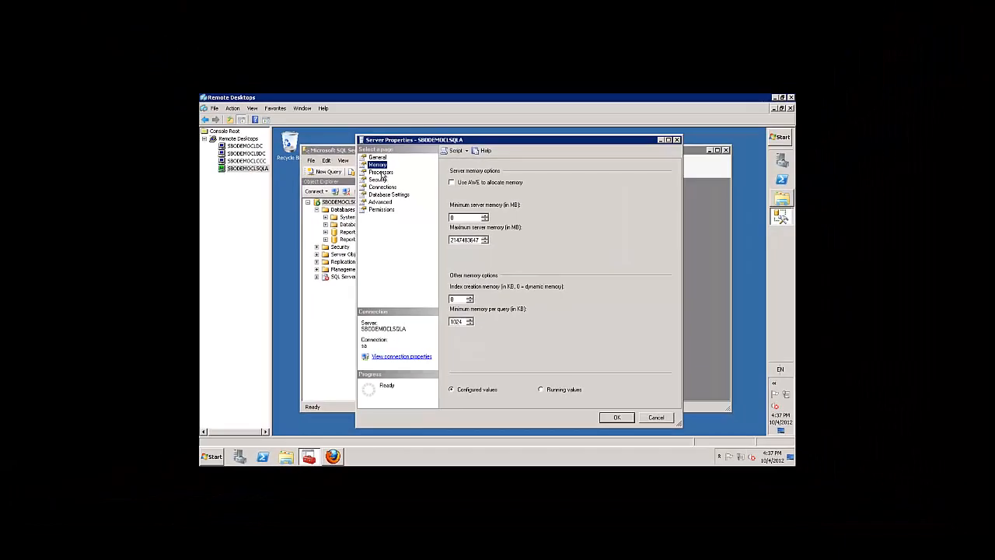
click(290, 44)
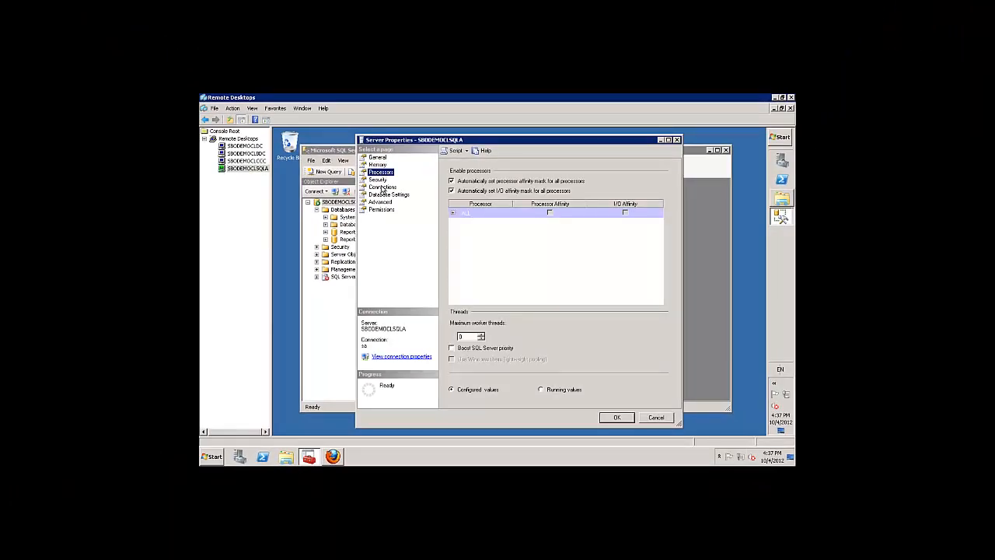
click(381, 195)
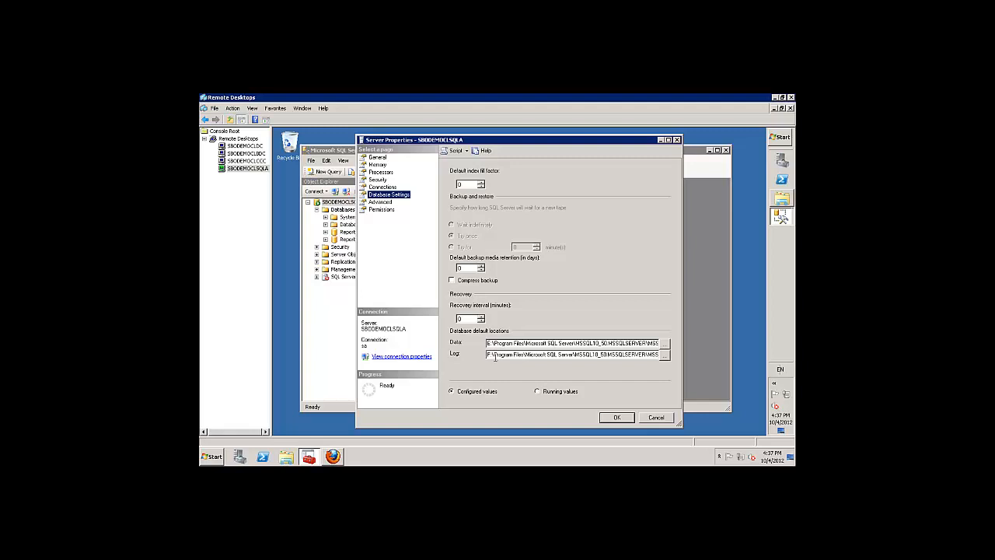
click(616, 418)
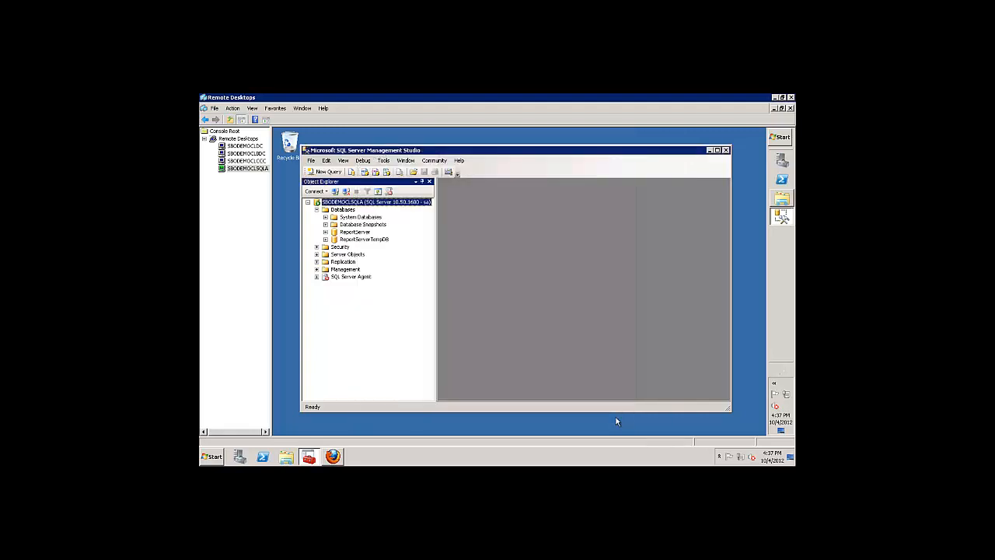
Close Management Studio and browse to G:\SAP Downloads\B1882\51042489 in Computer.
click(726, 150)
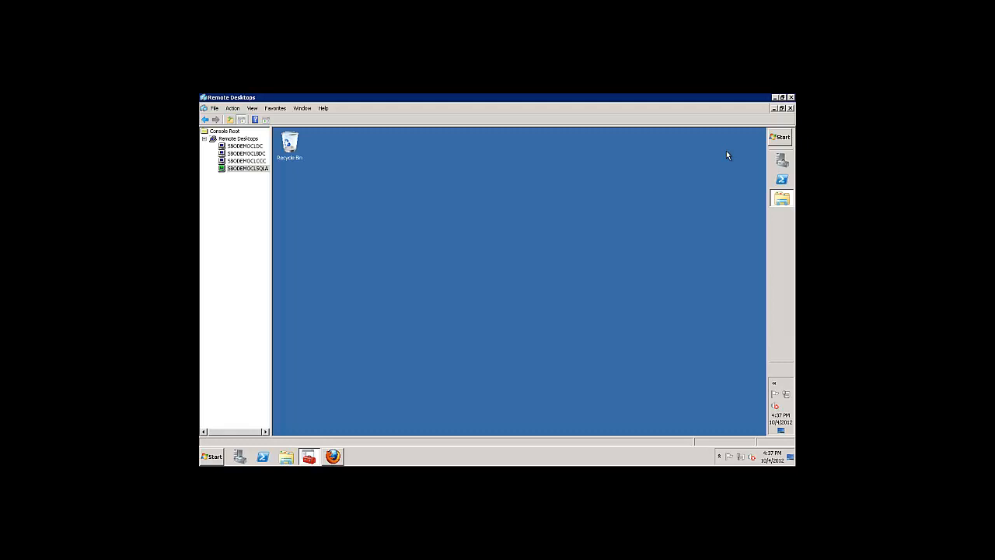
click(785, 199)
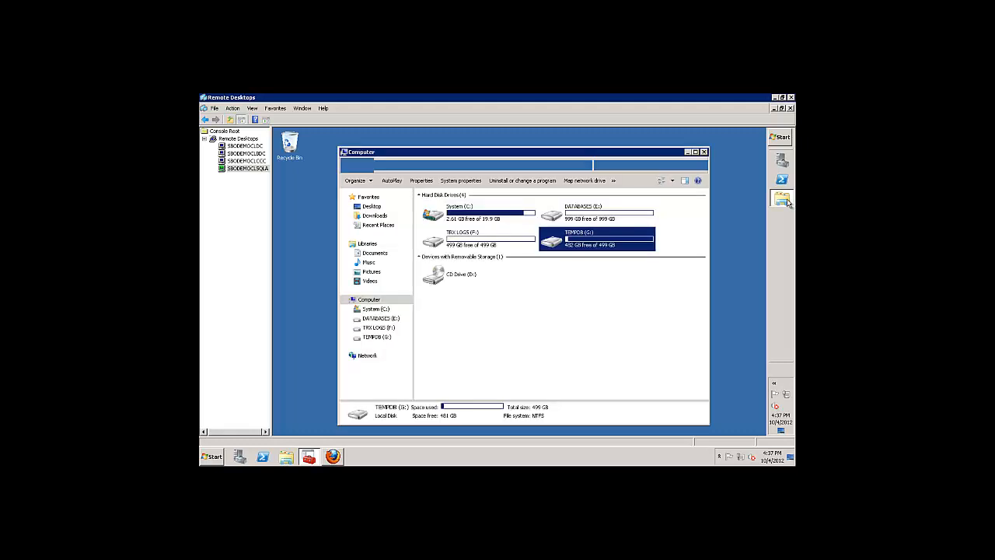
double_click(579, 240)
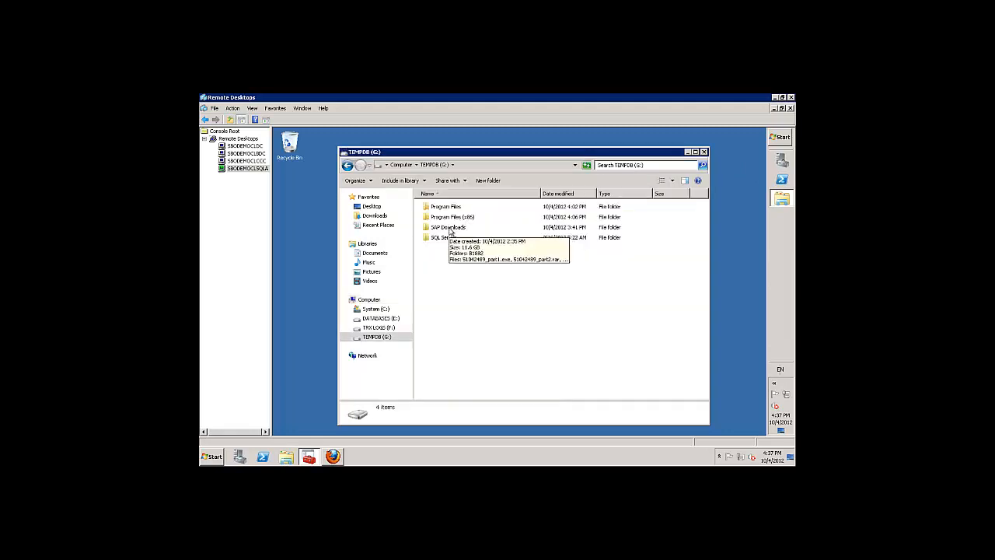
double_click(449, 227)
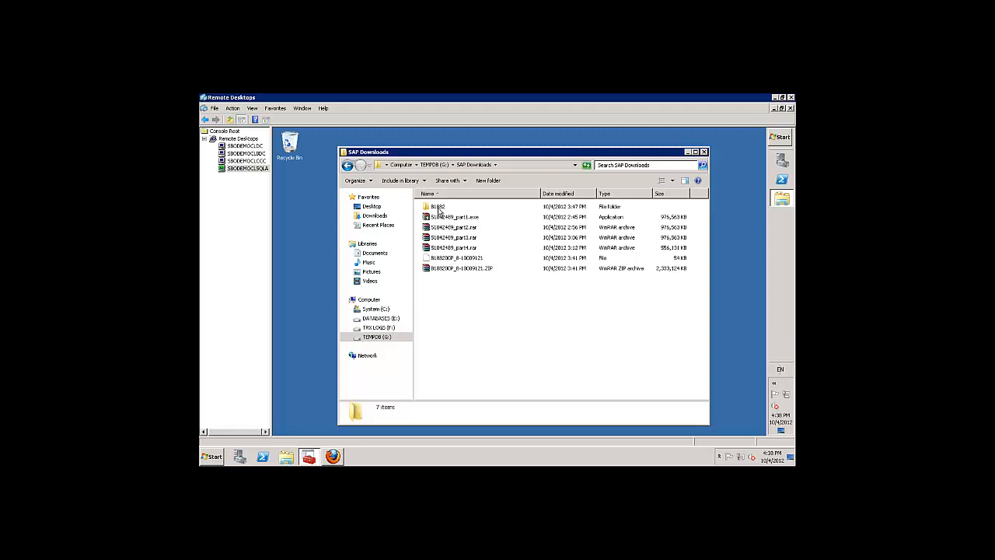
double_click(438, 208)
double_click(439, 208)
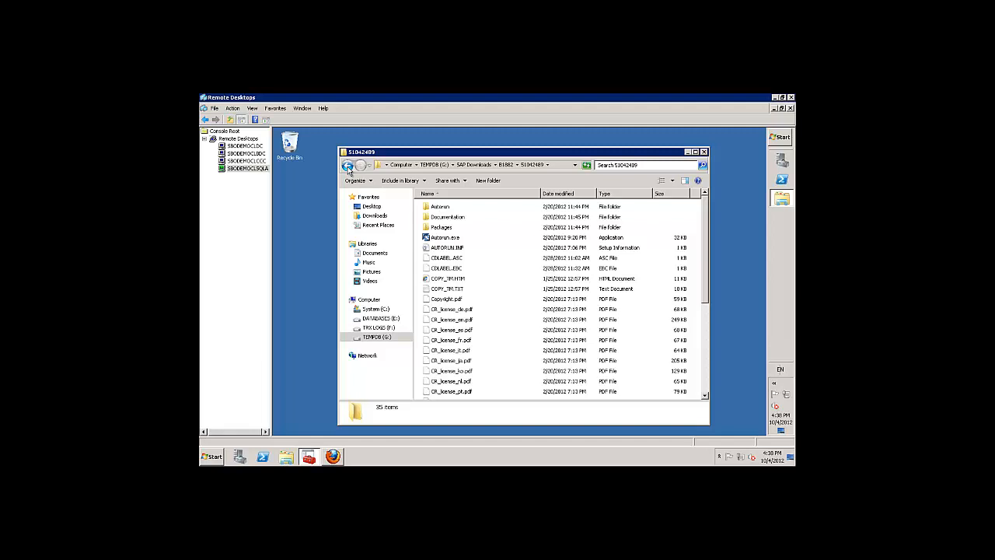
click(348, 166)
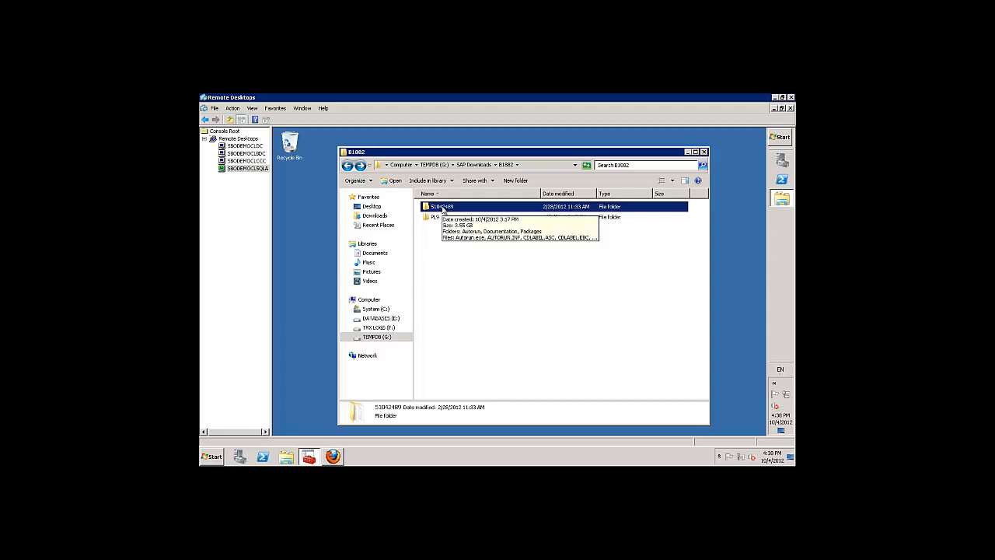
double_click(443, 208)
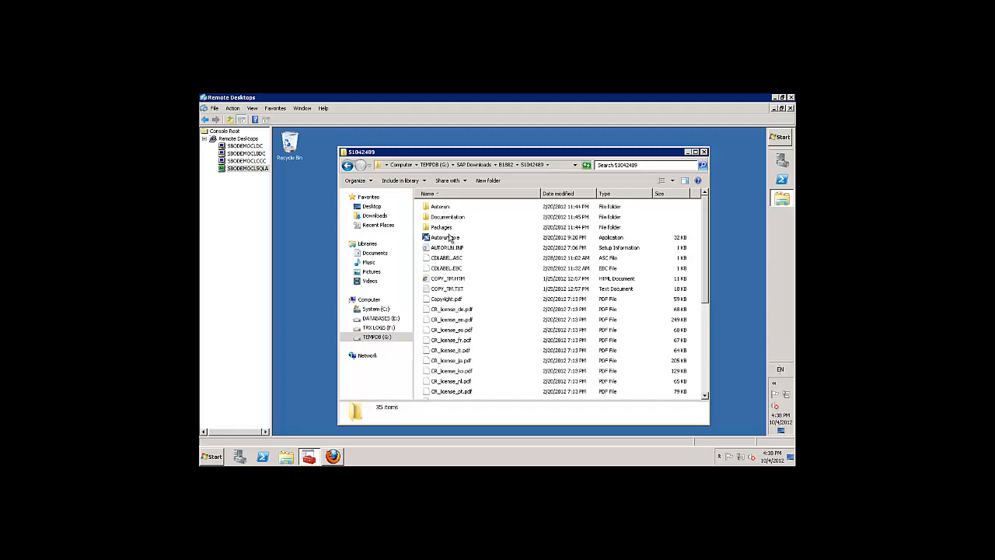
Run Autorun.exe as administrator, choose the Server and Full install, and install Visual C++ 2005.
right_click(449, 238)
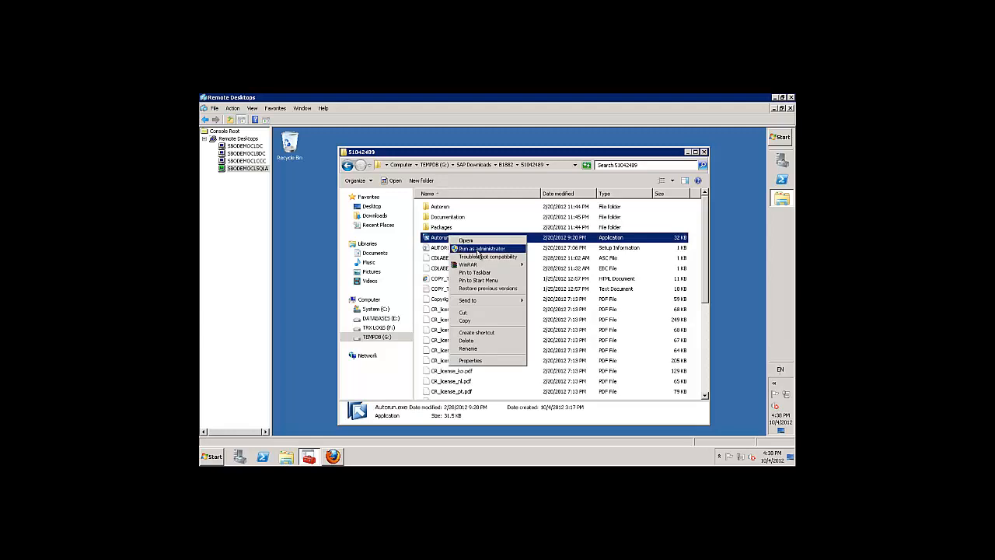
click(477, 249)
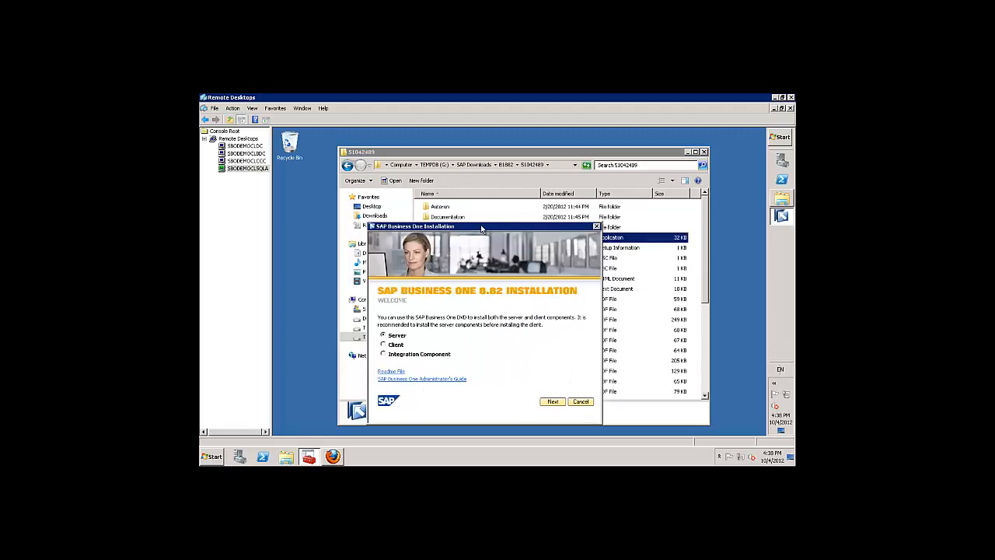
drag(485, 227, 494, 174)
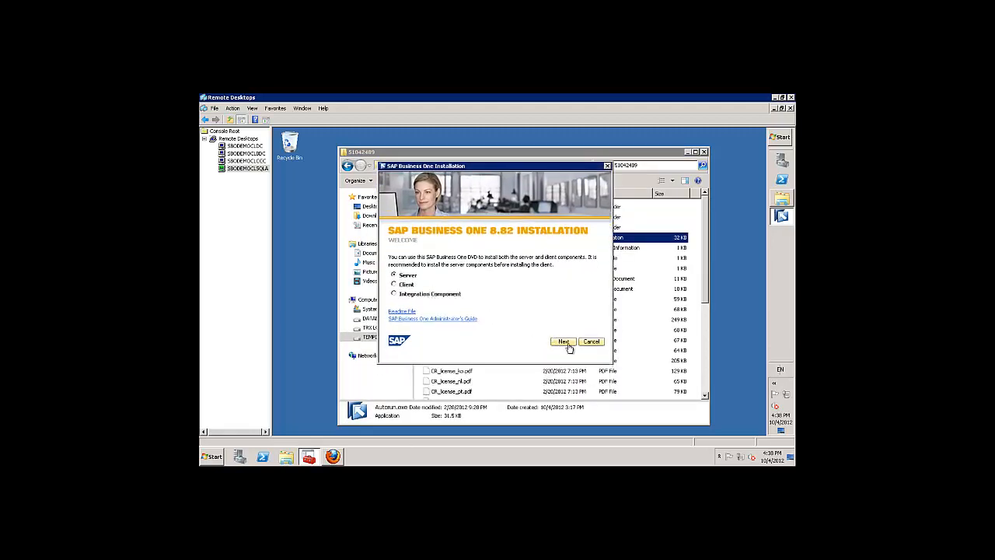
click(564, 343)
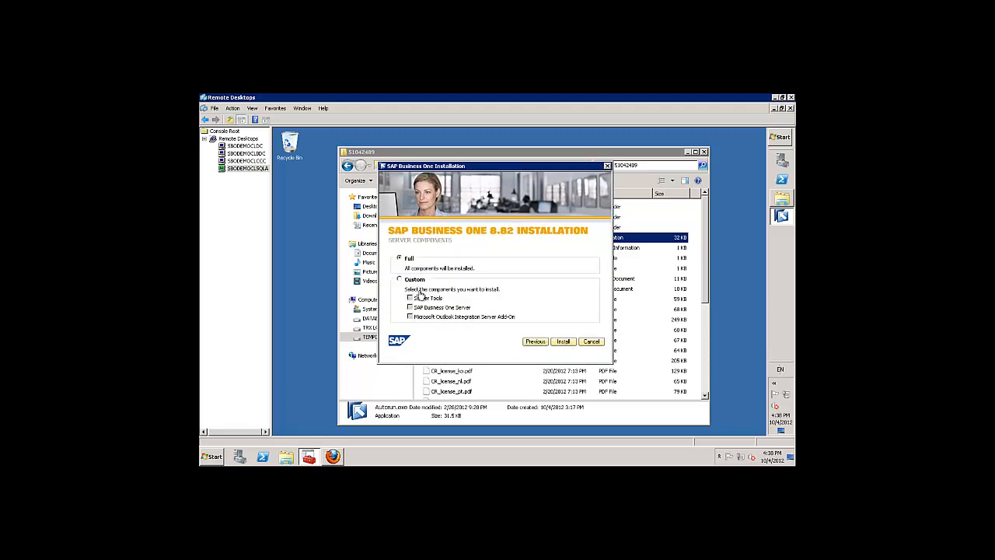
click(564, 341)
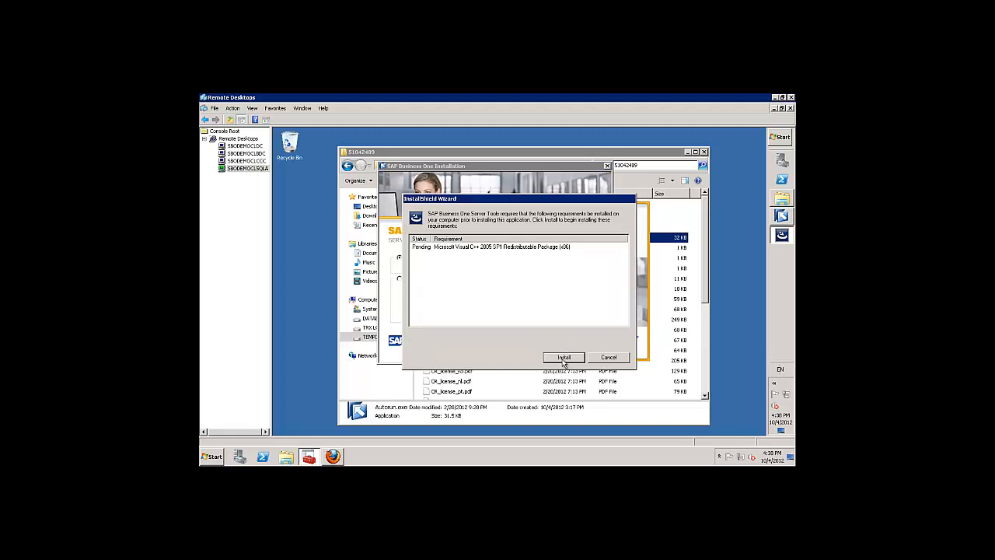
click(565, 357)
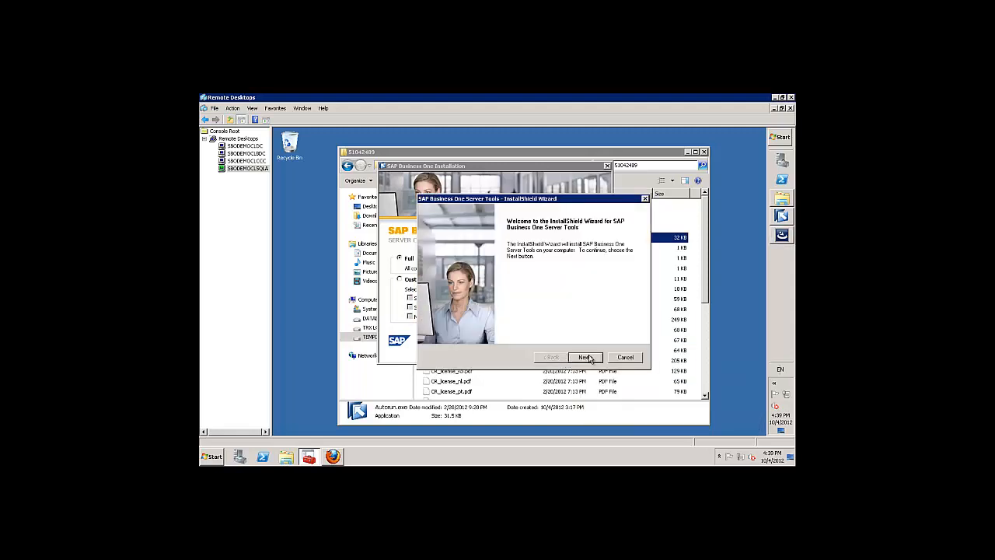
Enter the user's name as User ID and company 'SMB Solutions', then keep the Custom setup type.
click(588, 358)
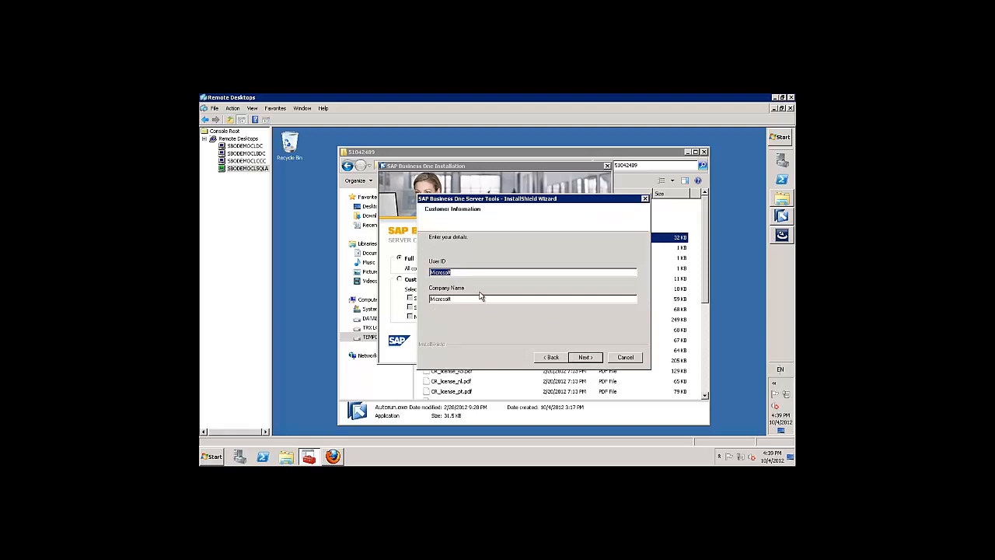
text(Richard Duffy)
key(Tab)
text(SMB Solutions)
click(584, 358)
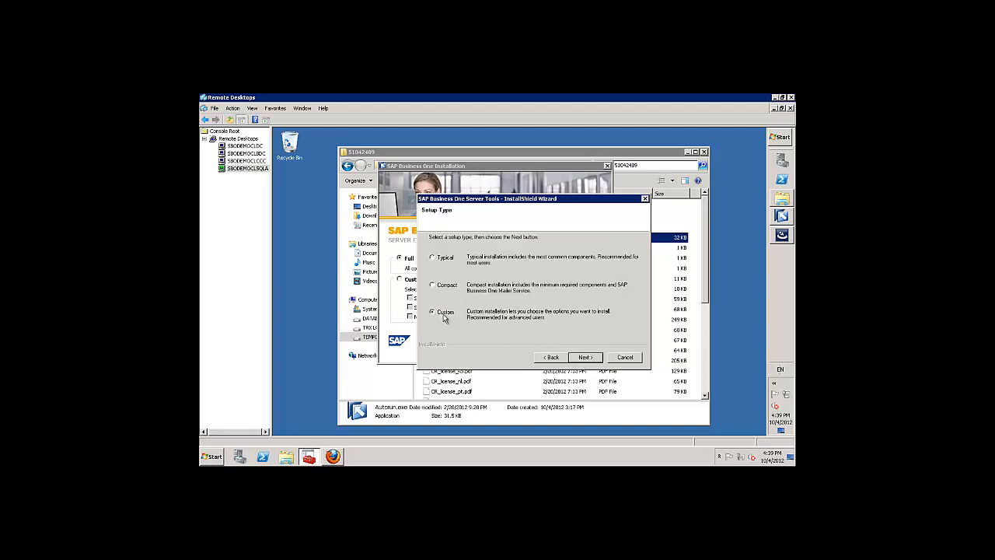
click(585, 358)
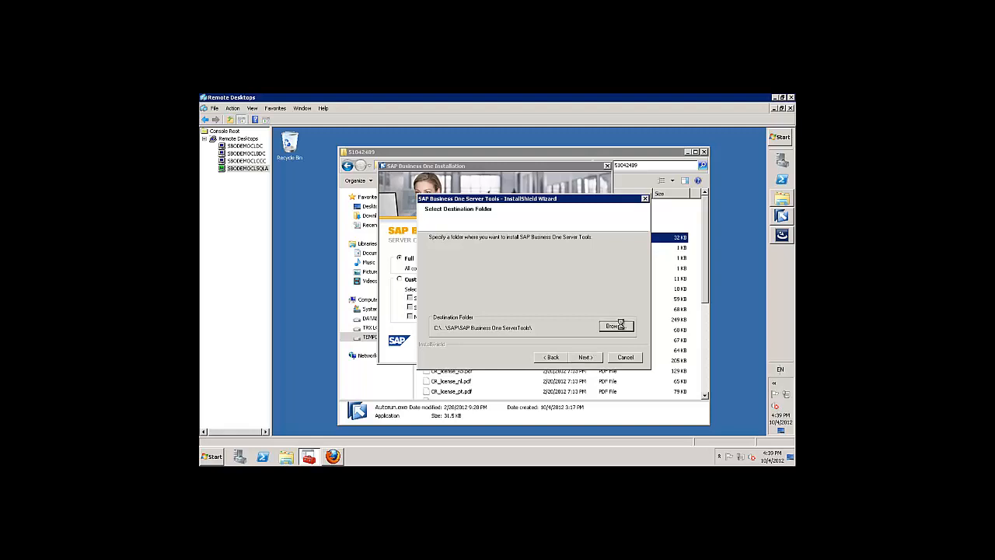
Change the Server Tools destination folder to the G: drive.
click(614, 326)
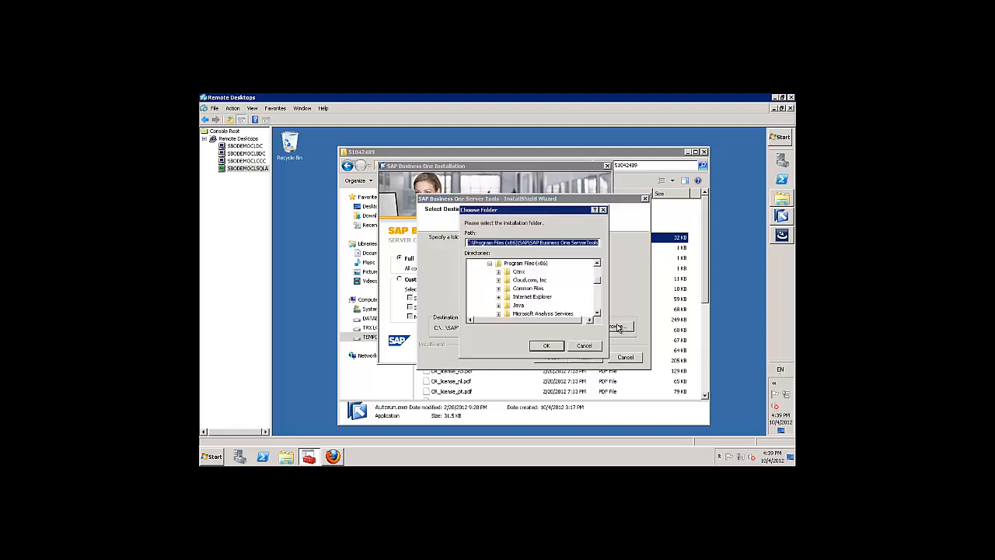
click(472, 243)
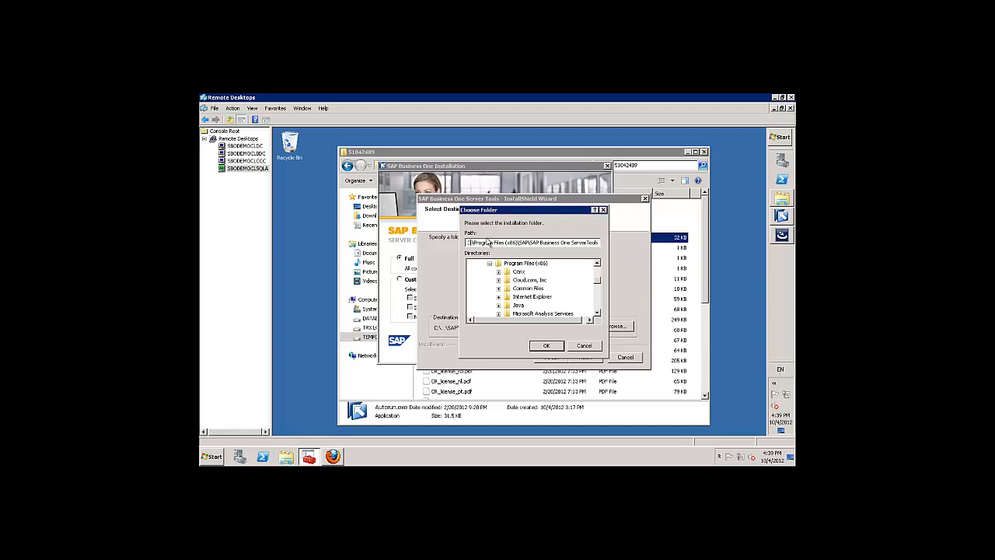
key(BackSpace)
text(G)
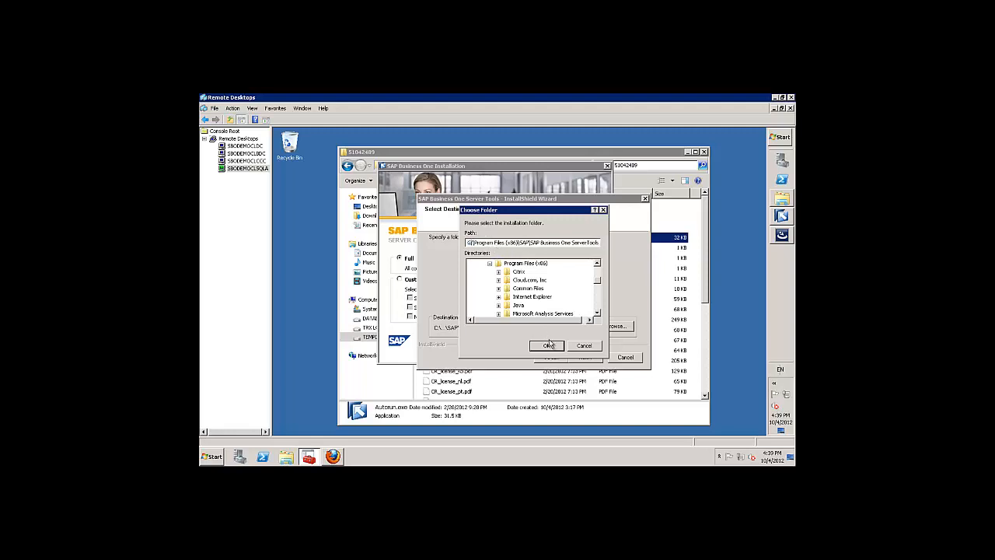
click(548, 345)
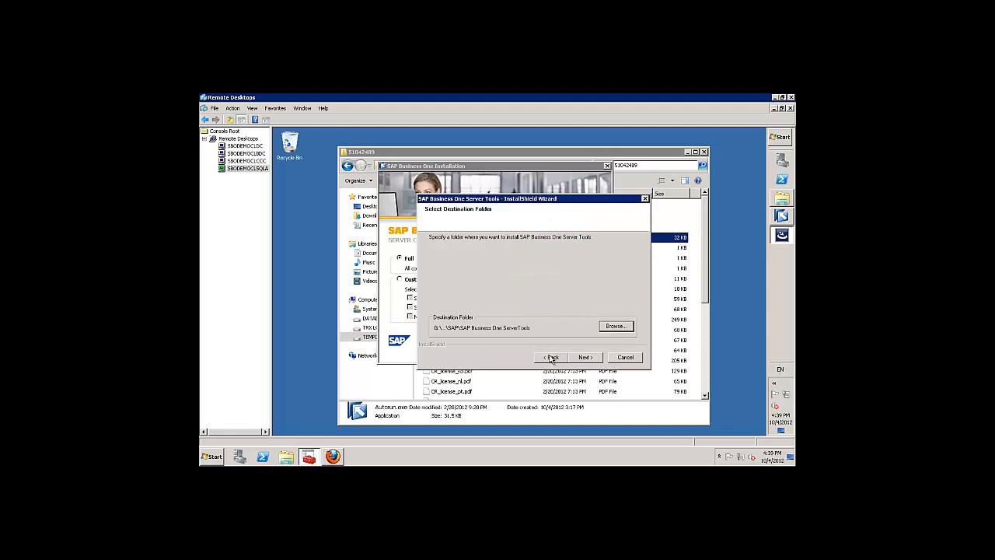
click(583, 357)
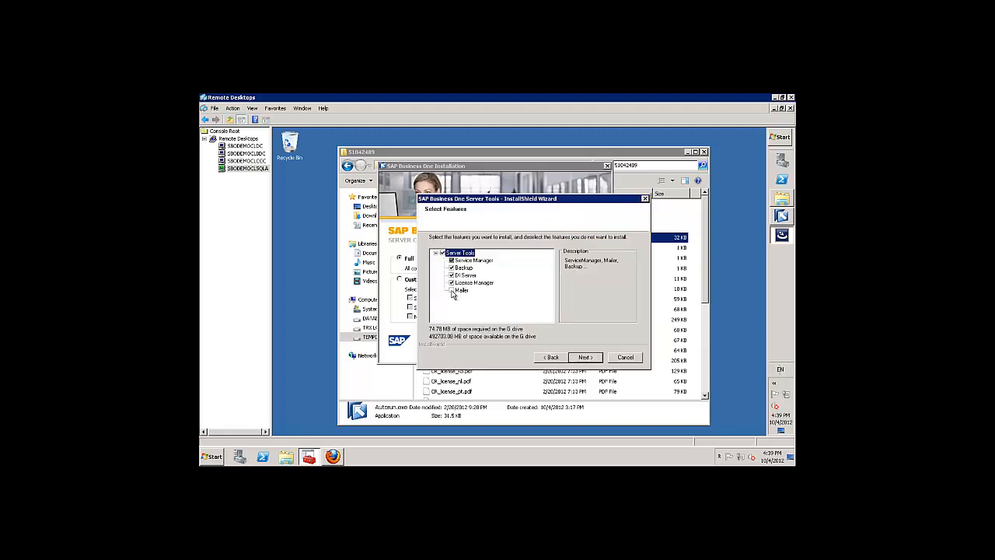
Select the Mailer feature and set the site user password to start installation.
click(452, 292)
click(585, 356)
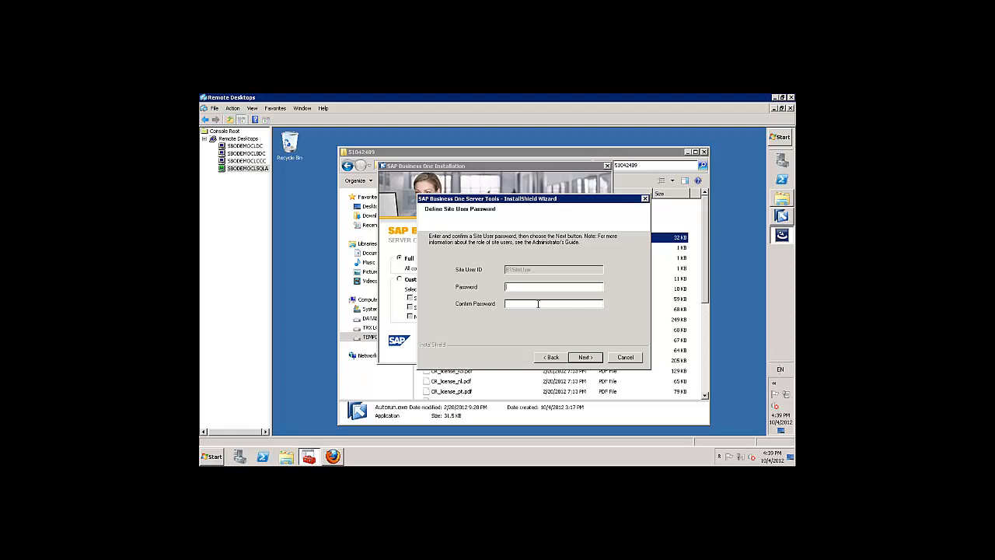
text(********)
click(593, 358)
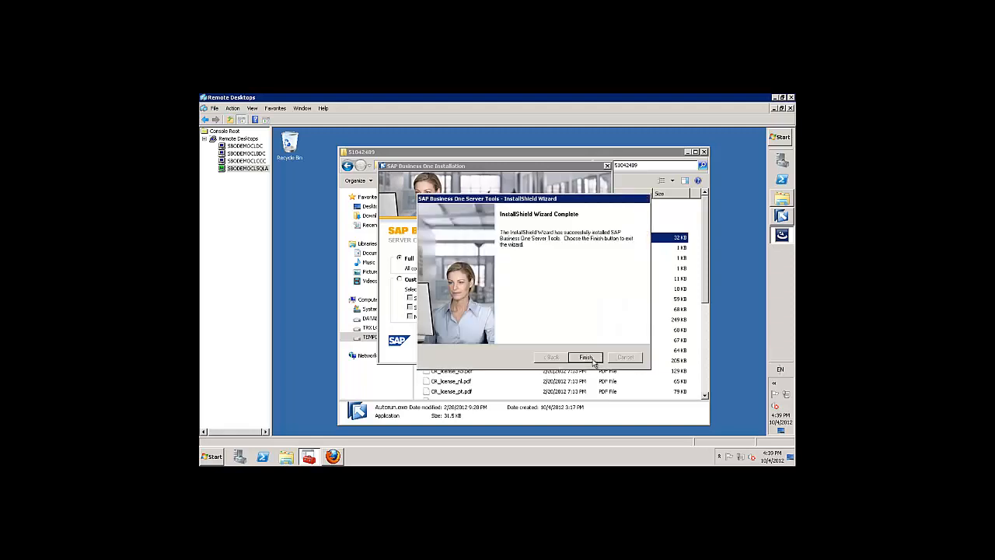
Finish Server Tools, enter the user's name and company 'SMB Solutions', and choose Custom Server setup.
click(591, 359)
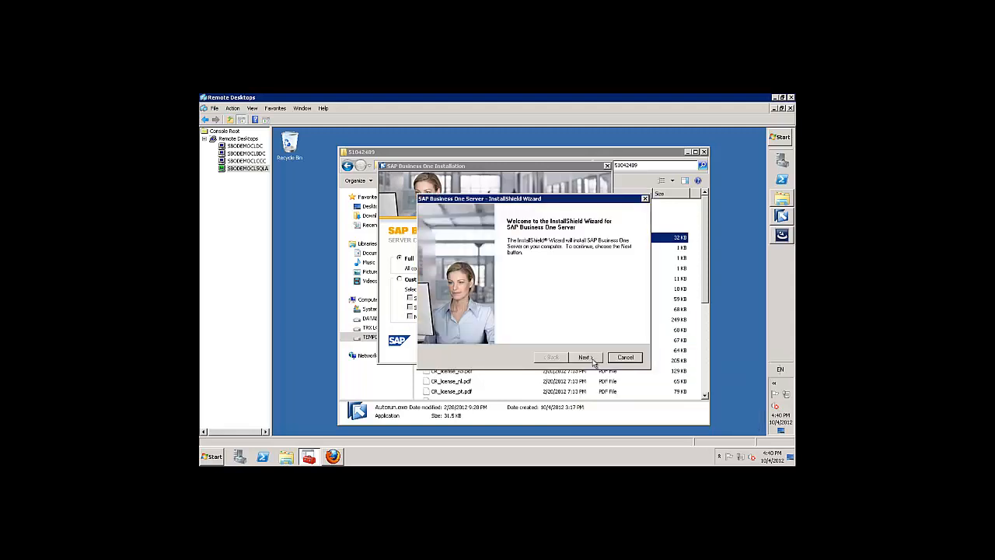
click(592, 360)
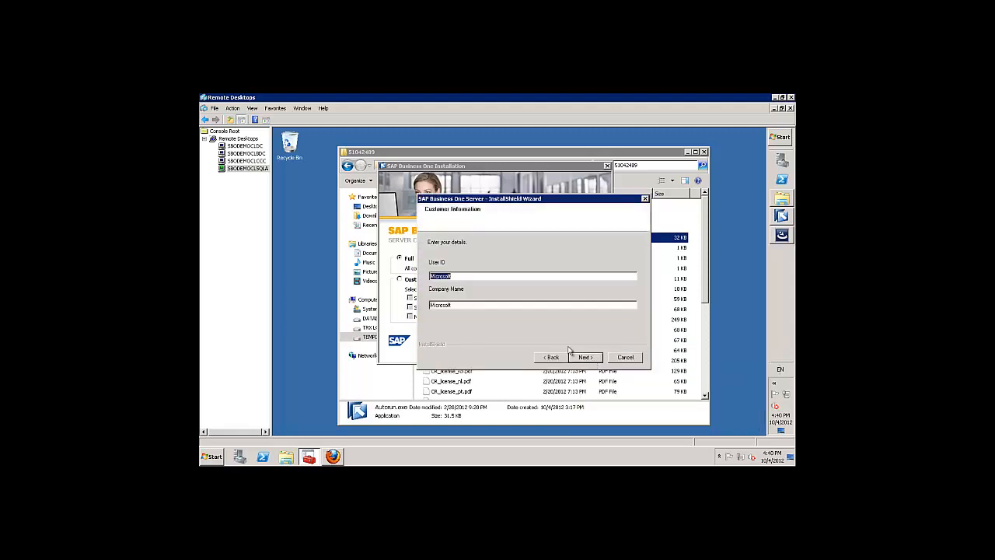
text(Richard Duffy)
key(Tab)
text(SMB Solutions)
click(587, 358)
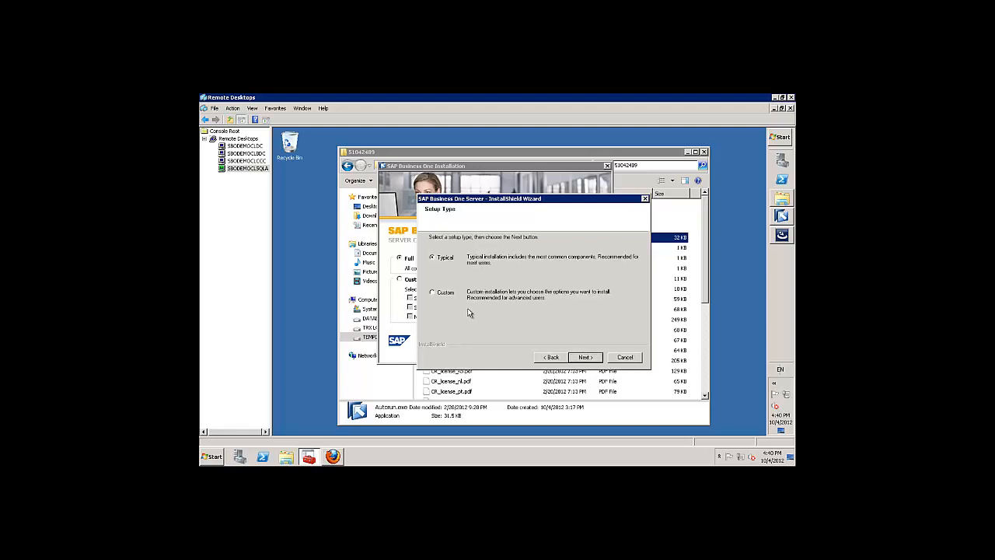
click(435, 292)
click(584, 358)
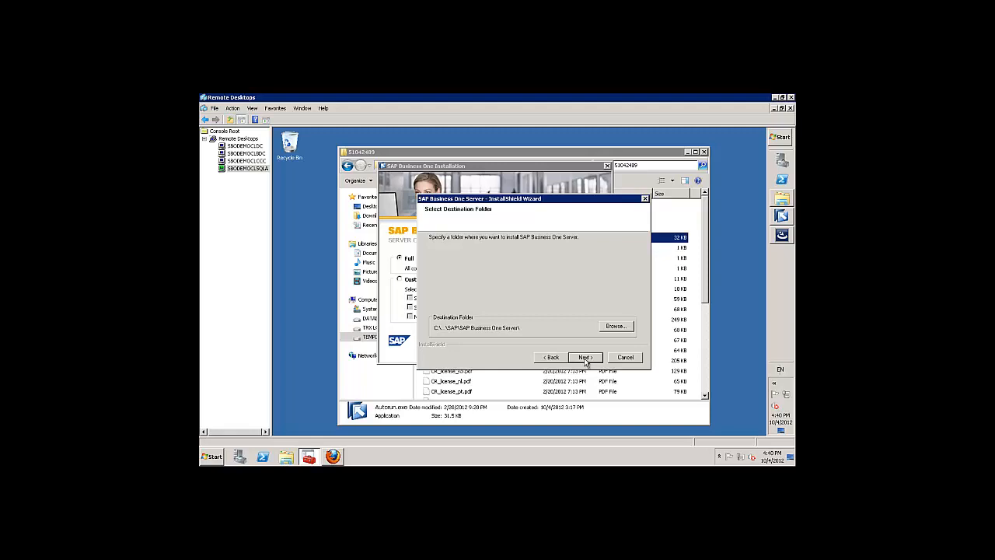
Change the Server destination folder from the C drive to the G drive.
click(617, 330)
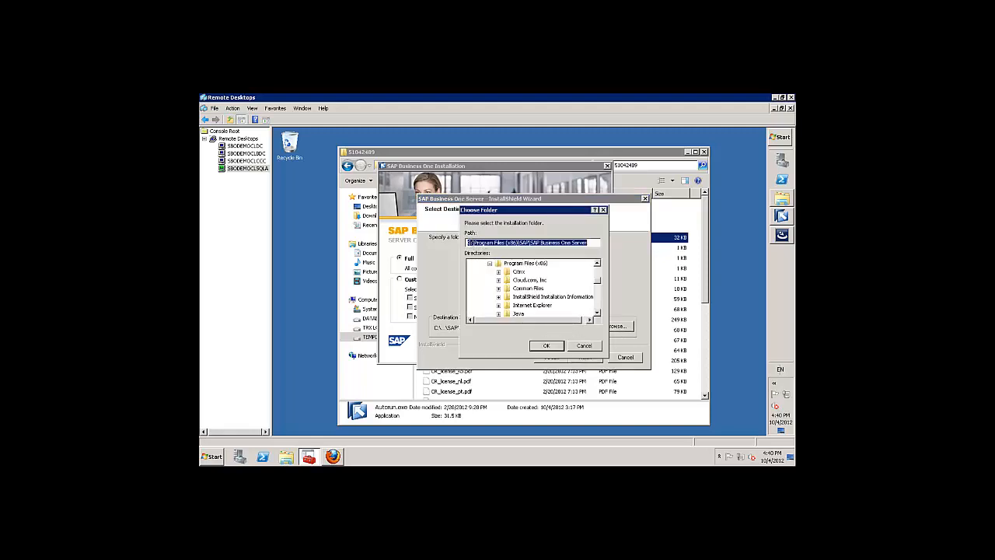
click(469, 243)
key(BackSpace)
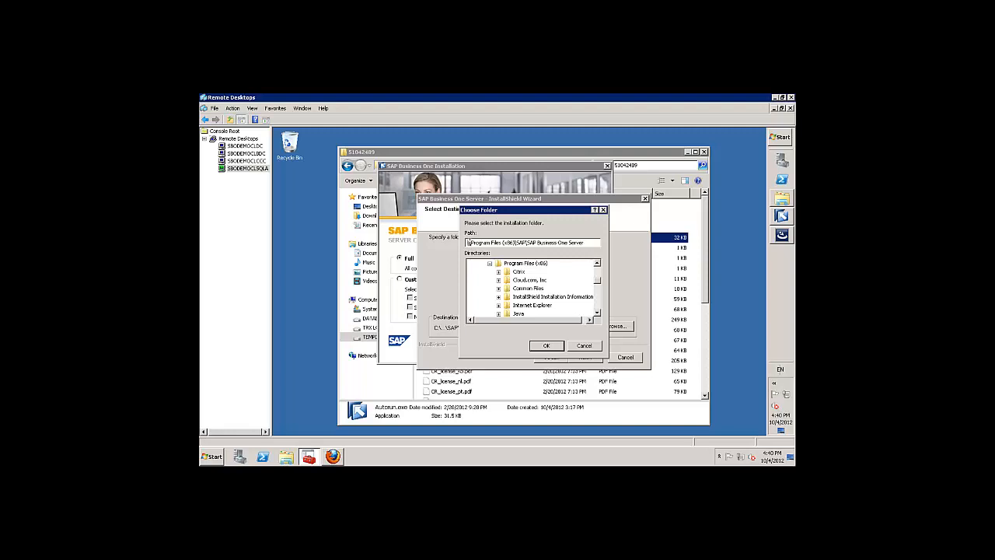
text(G)
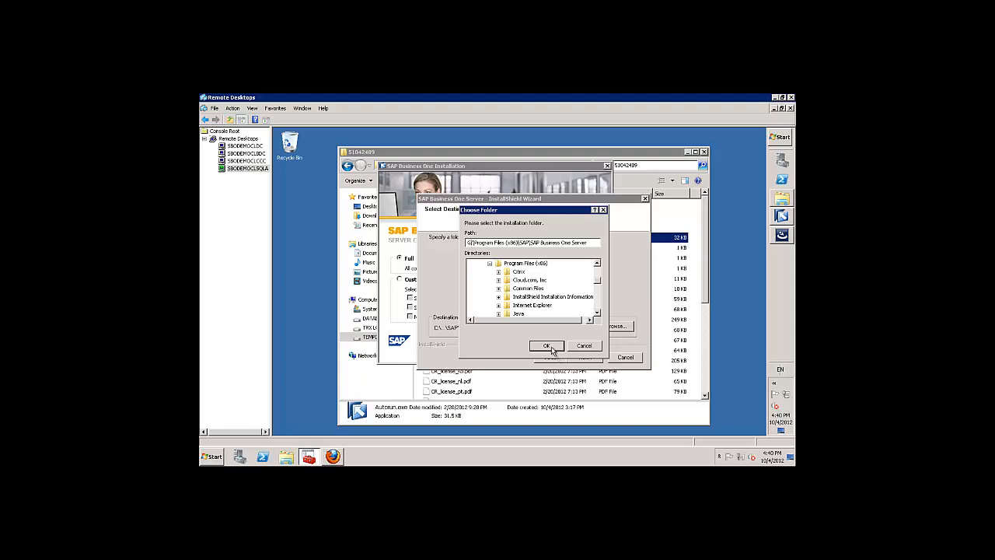
click(548, 346)
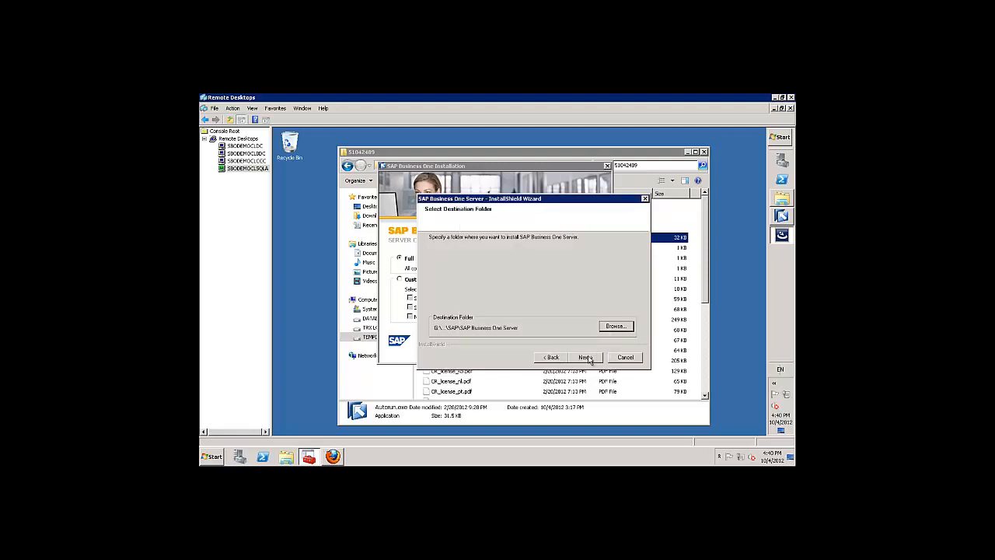
click(585, 357)
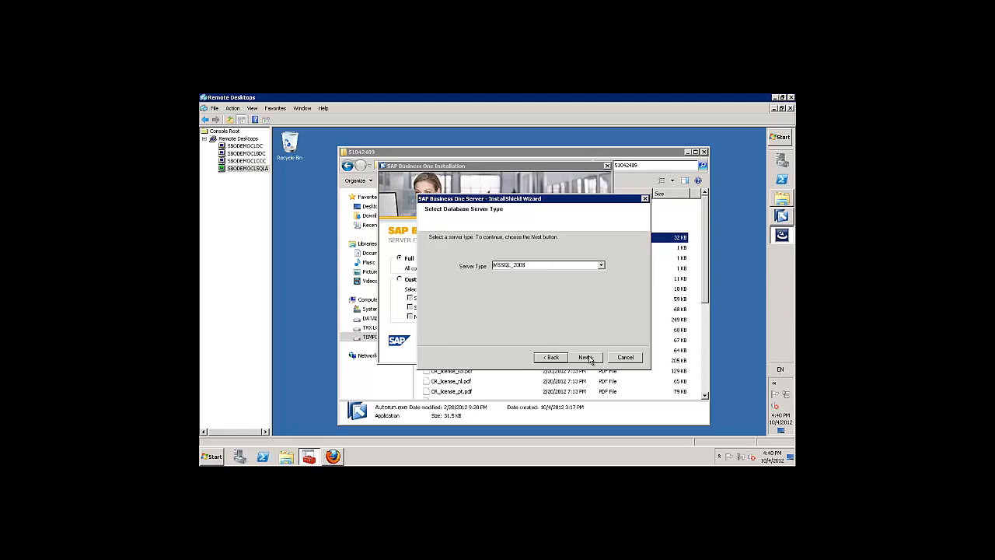
Keep MSSQL_2008 as the database server type and continue to the logon page.
click(602, 265)
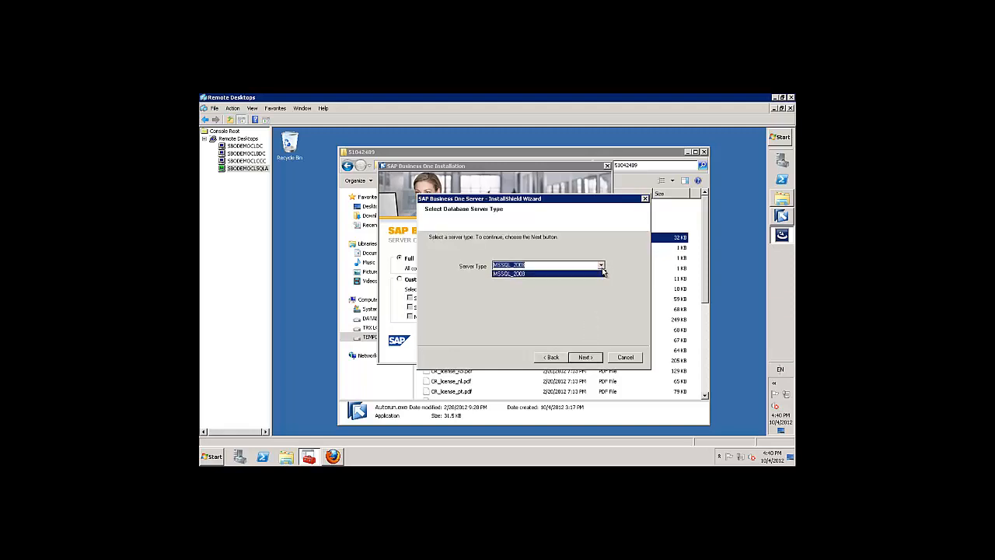
click(582, 274)
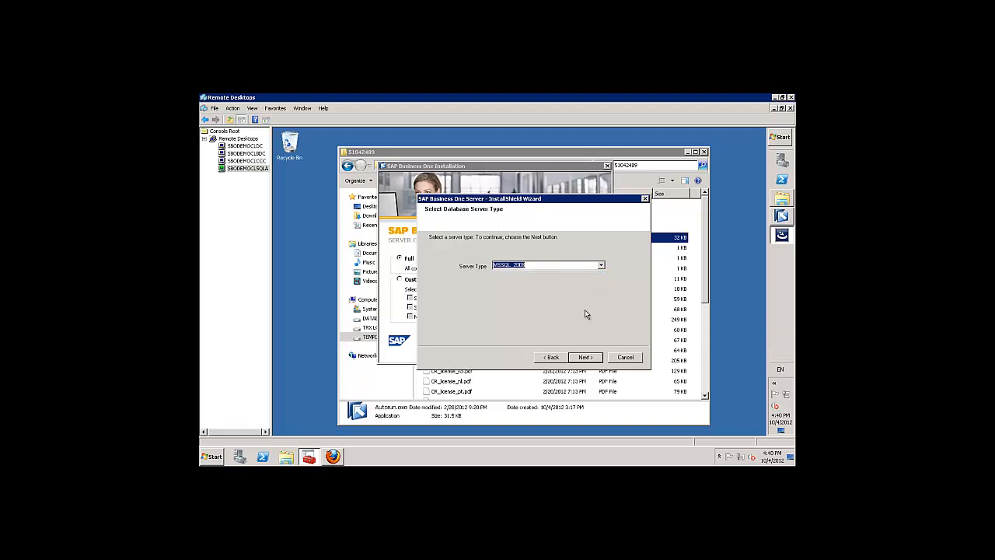
click(586, 359)
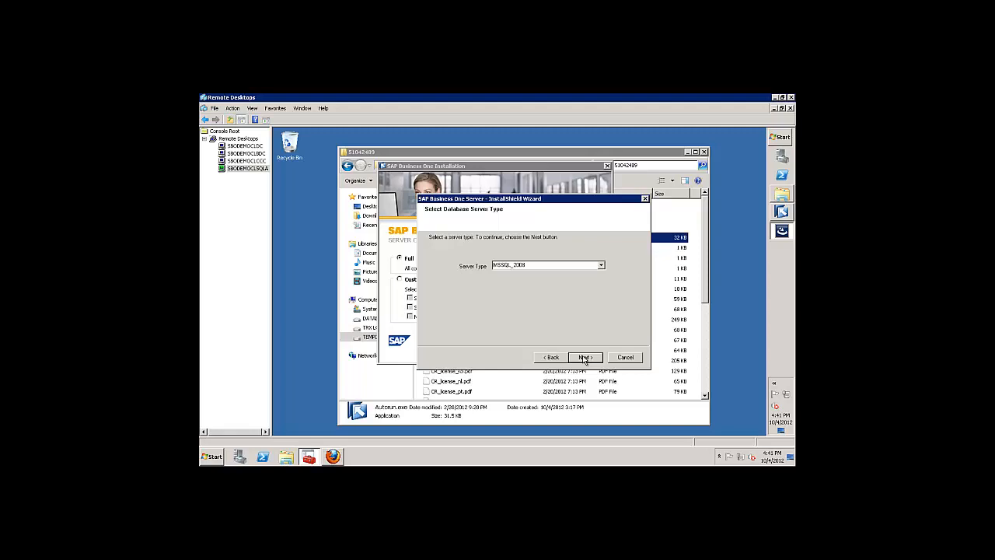
click(585, 357)
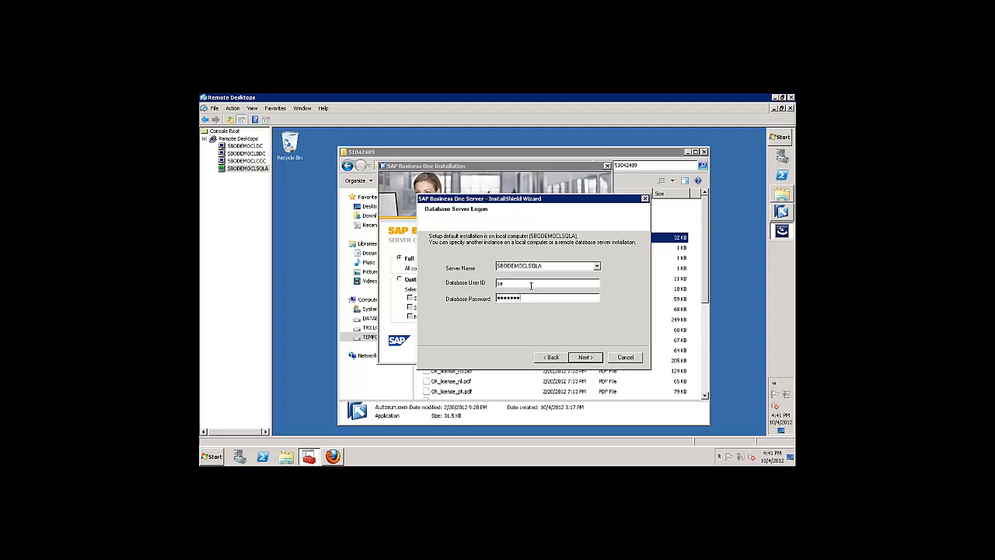
Submit the database logon and add the English (United Kingdom) demo database to the features.
click(596, 362)
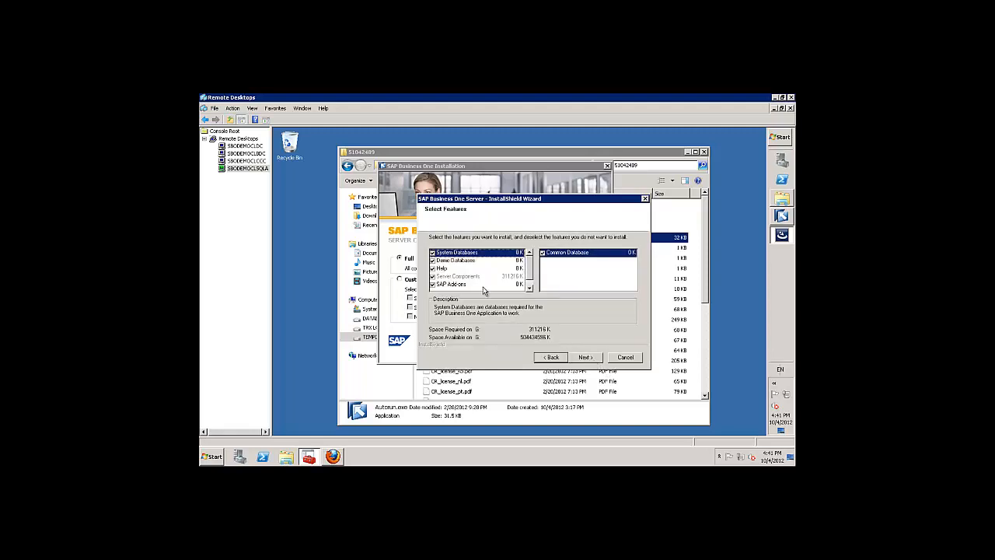
click(459, 261)
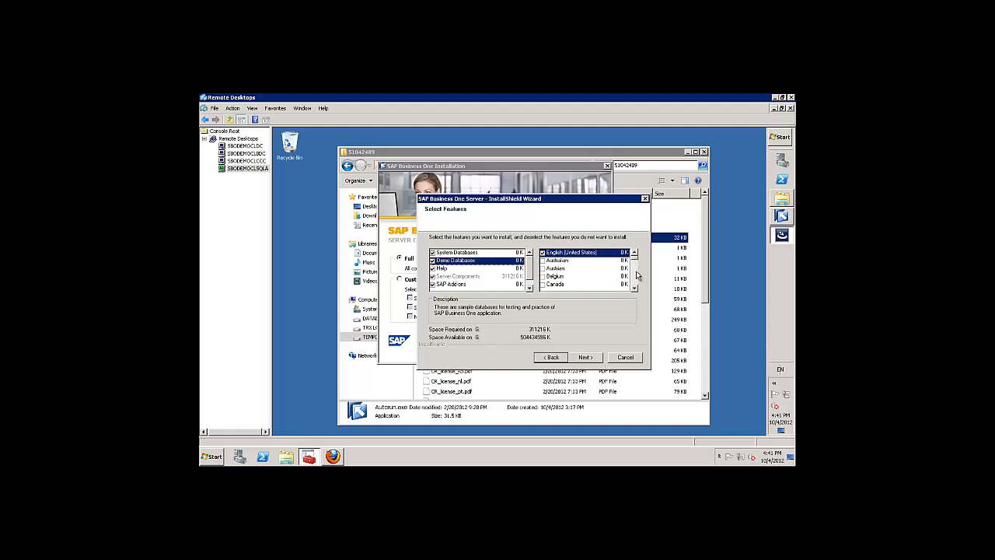
drag(634, 259, 638, 291)
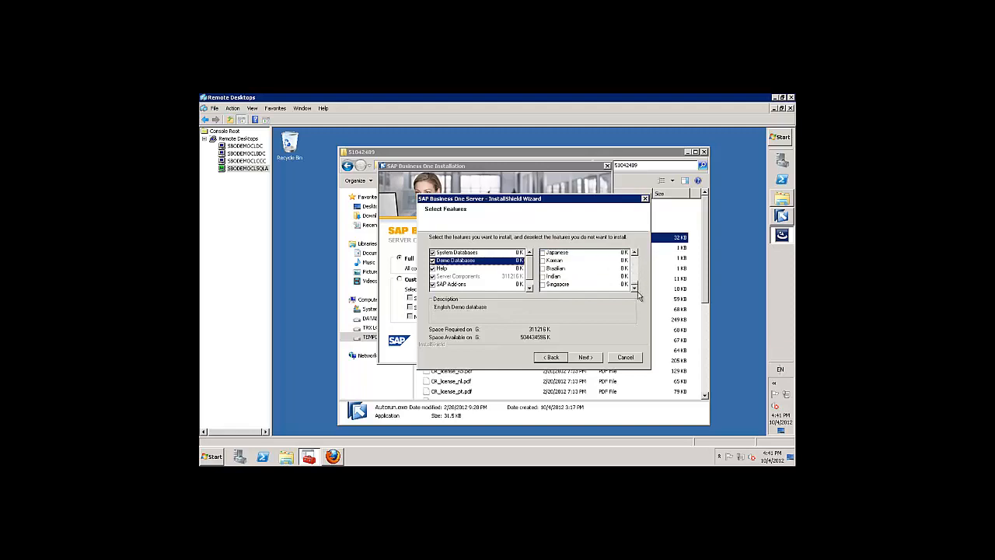
click(635, 252)
click(635, 251)
click(634, 252)
click(635, 252)
click(635, 251)
click(634, 251)
click(635, 252)
click(635, 252)
click(635, 251)
click(635, 252)
click(635, 252)
click(635, 252)
click(635, 252)
click(634, 251)
click(635, 251)
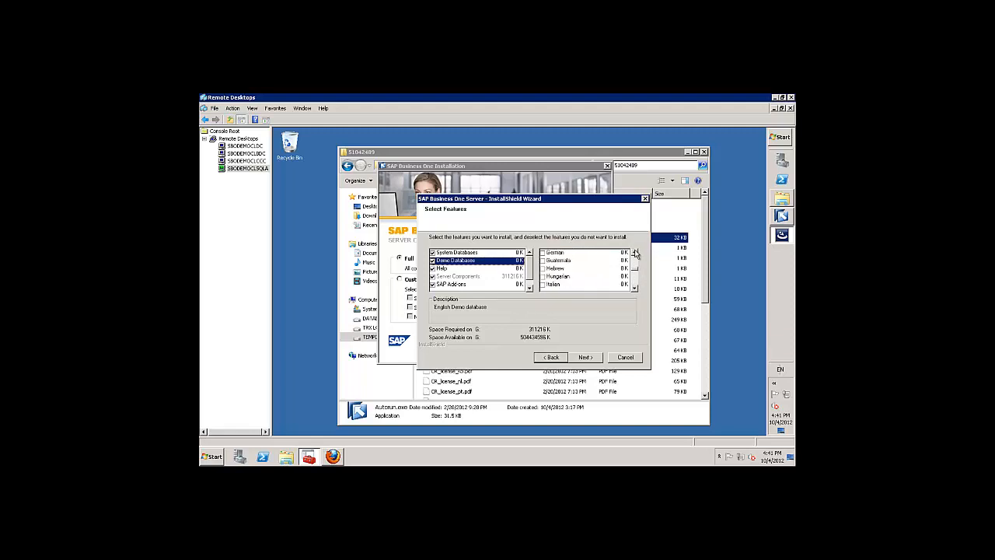
click(635, 252)
click(634, 252)
click(635, 252)
click(635, 252)
click(635, 252)
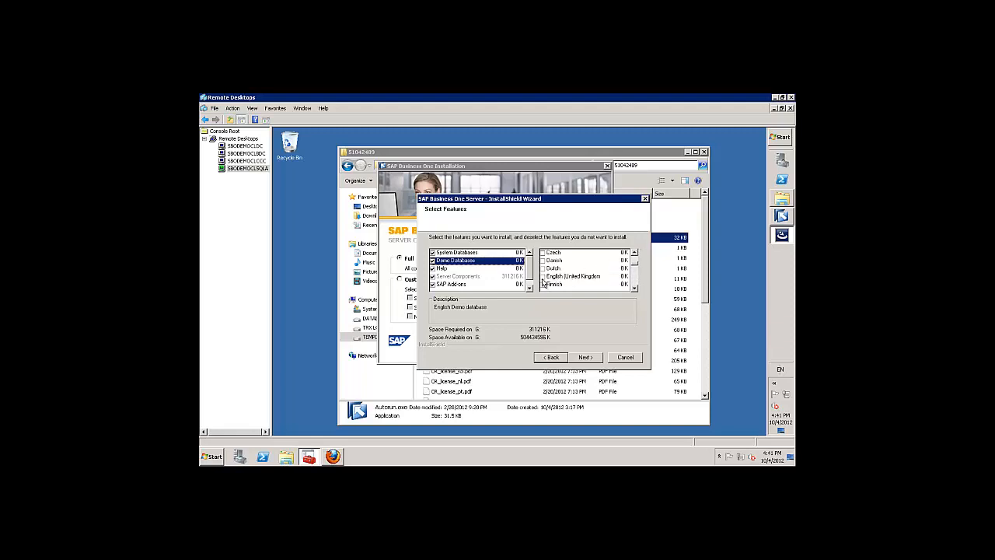
click(543, 277)
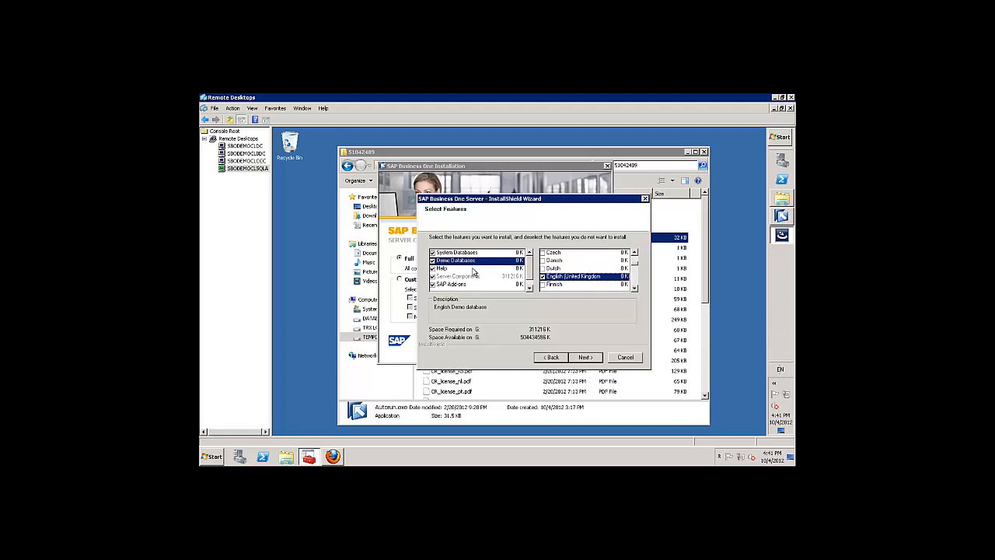
click(529, 287)
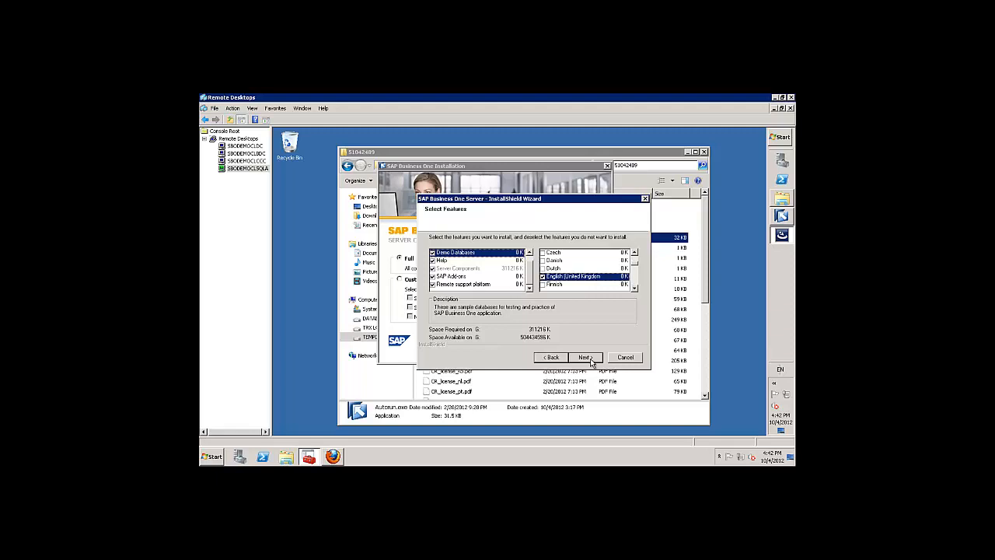
Accept the selected features and review settings to begin installing SAP Business One Server.
click(589, 358)
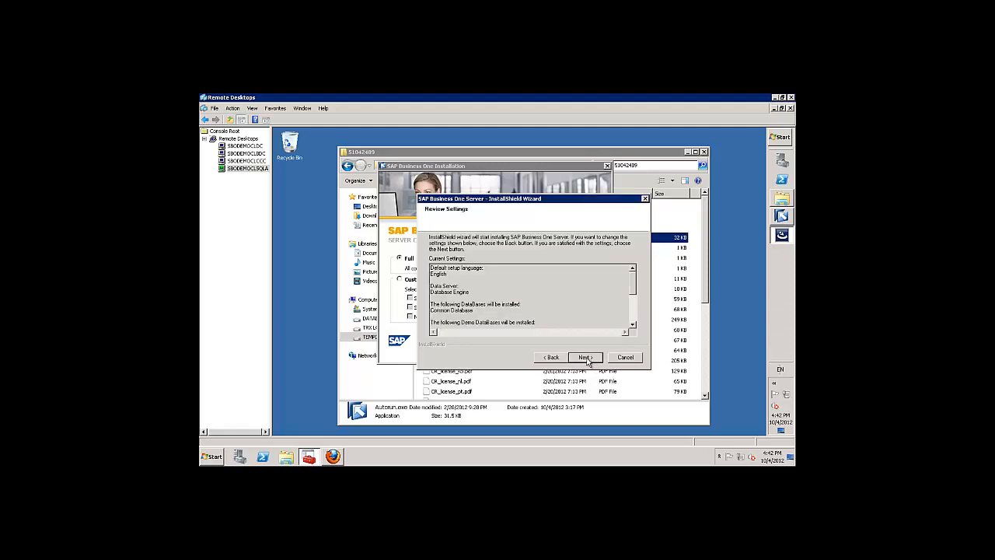
click(587, 359)
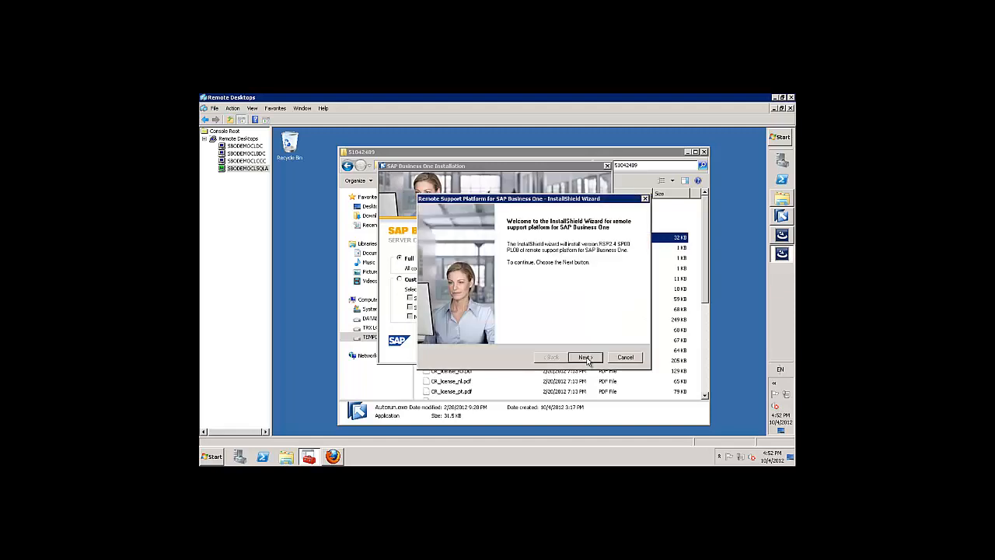
Keep the recommended agent service and console setup, connecting remote support to SBODEMOCLSQLA as sa.
click(585, 358)
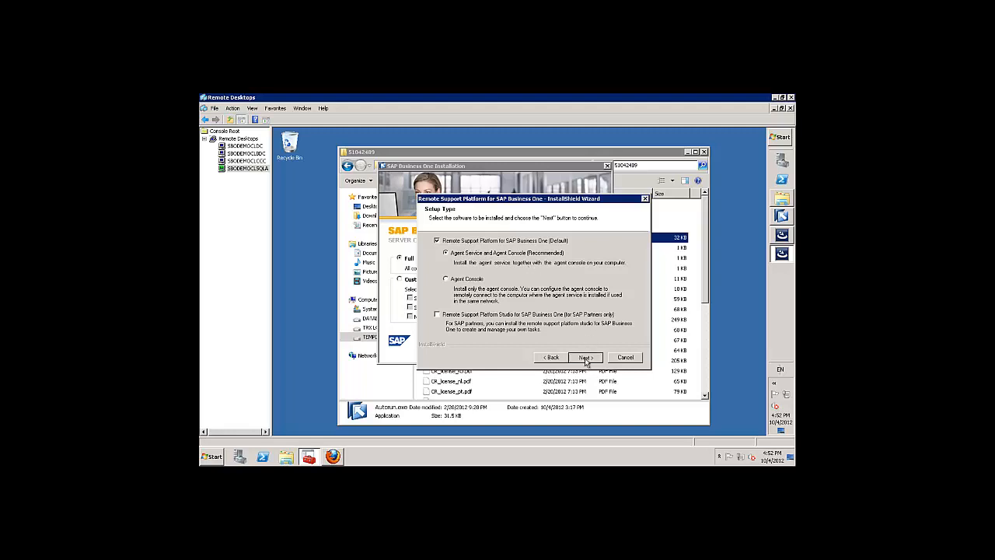
click(585, 357)
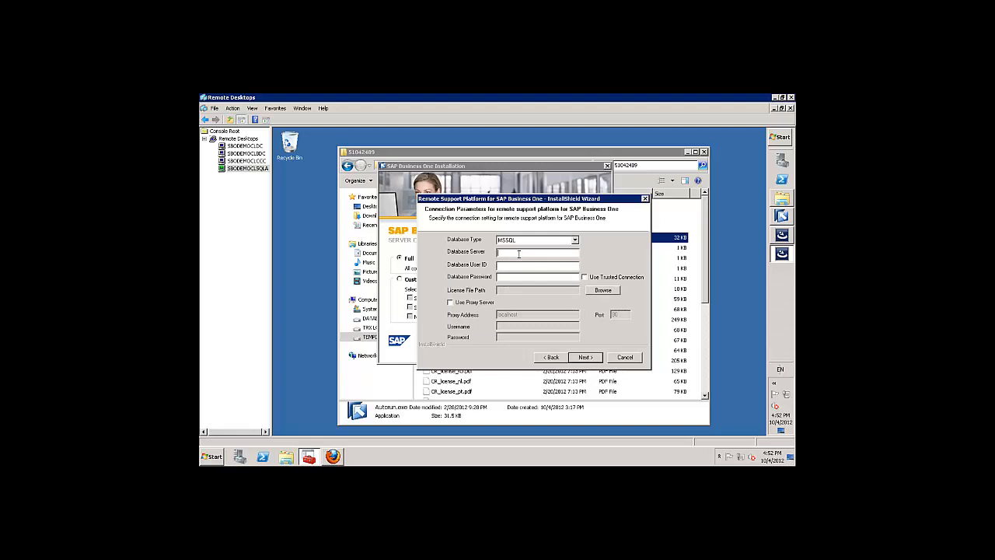
text(SBODEMOCLSQLsa*********)
click(588, 360)
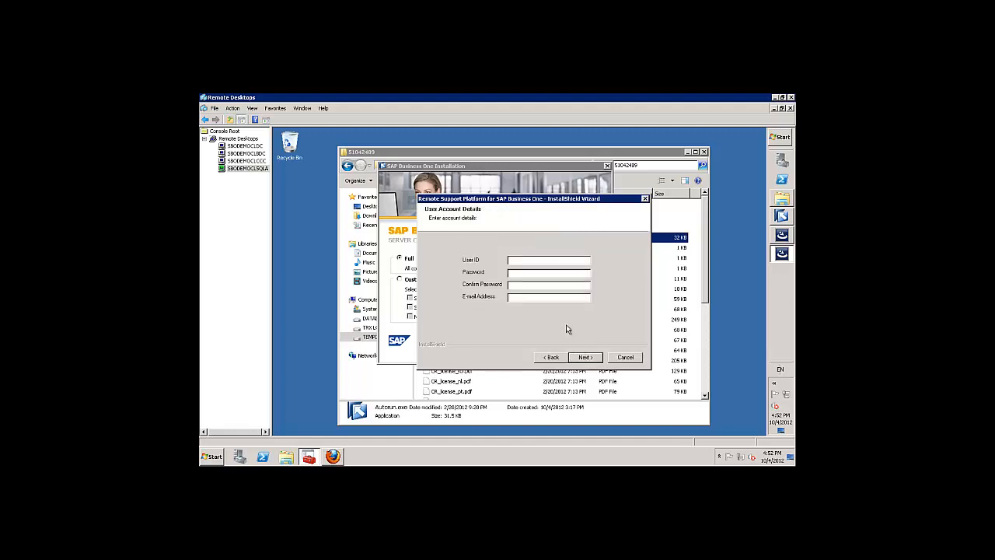
Enter the remote support user ID, password, confirmation and contact e-mail.
click(519, 273)
text(Admin)
text(istr)
text(*******)
text(**********)
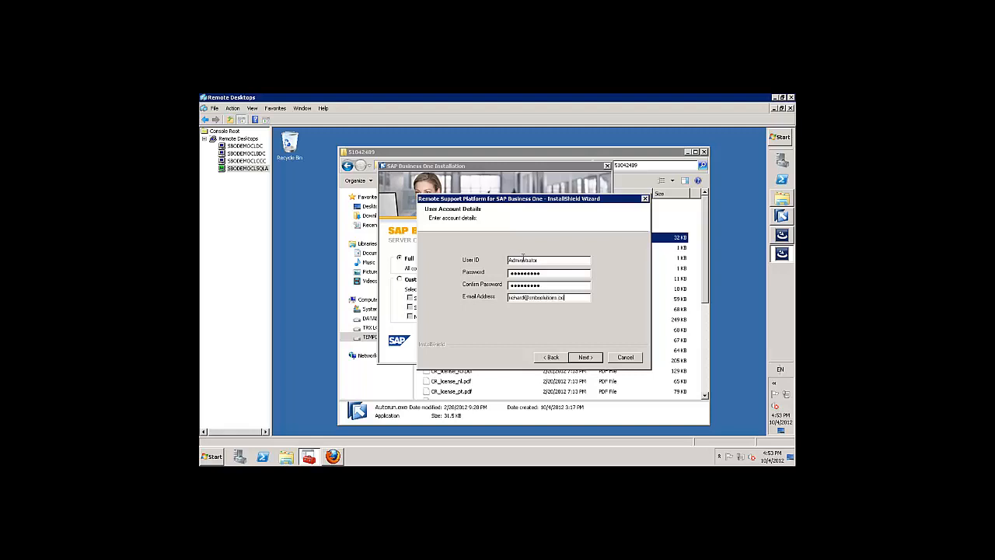
click(585, 357)
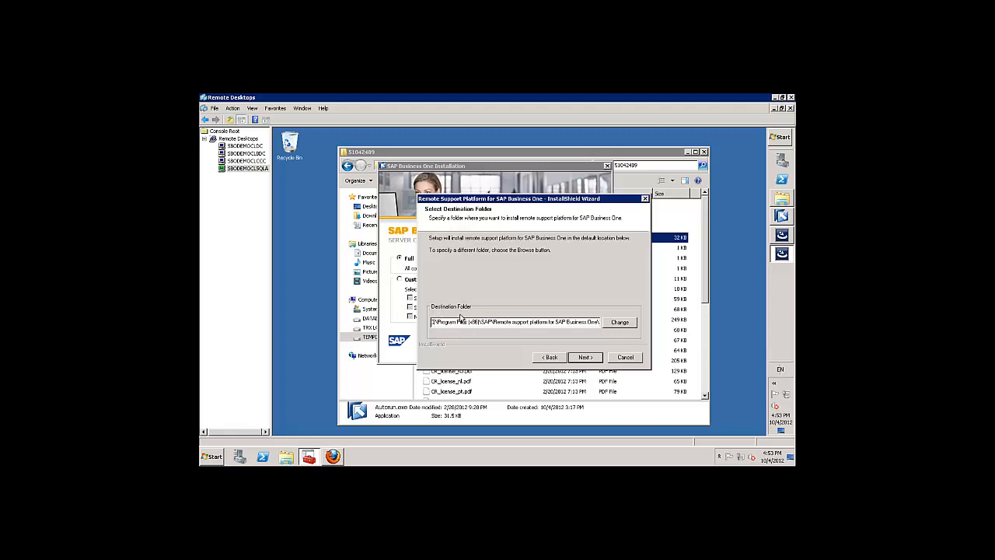
Install remote support to a new folder on the E drive with all three shortcuts.
key(BackSpace)
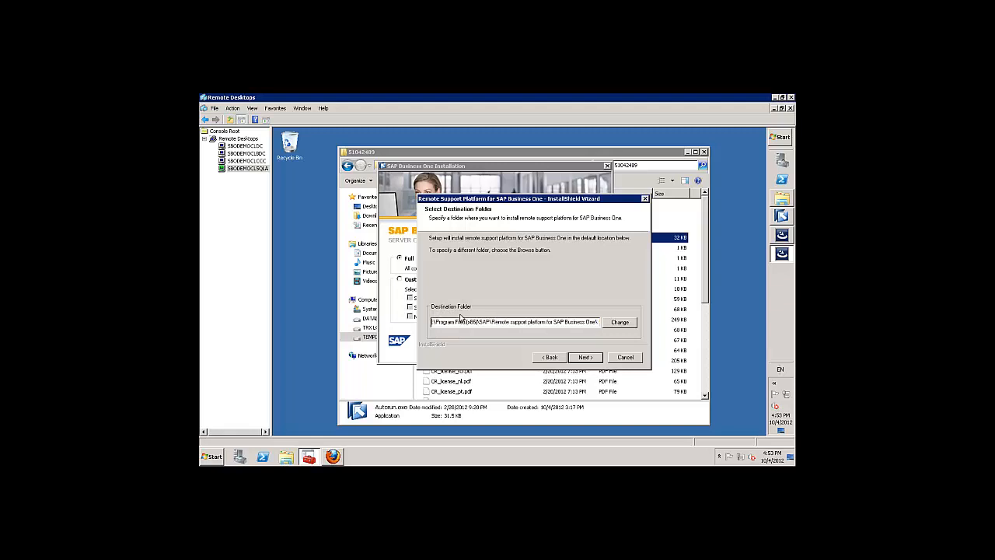
text(E:)
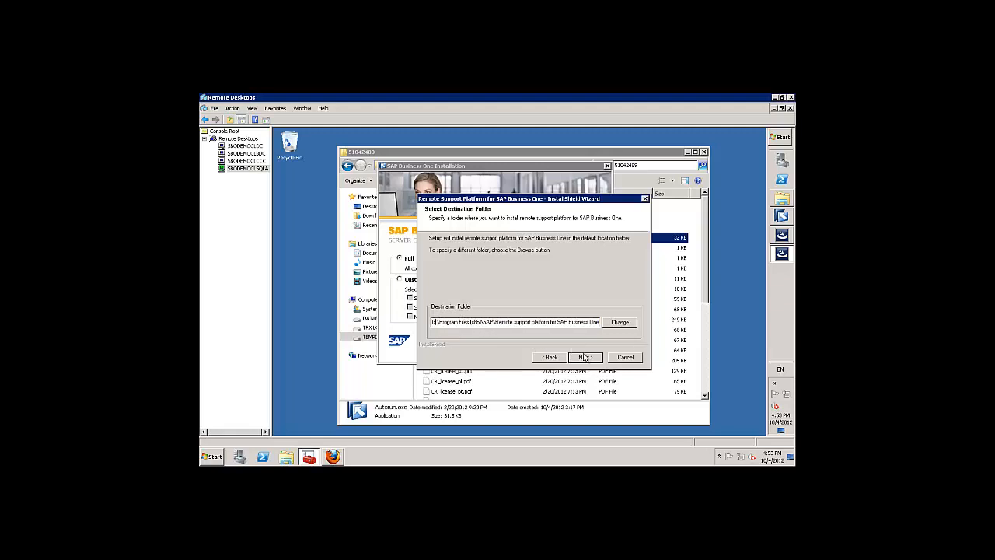
click(585, 357)
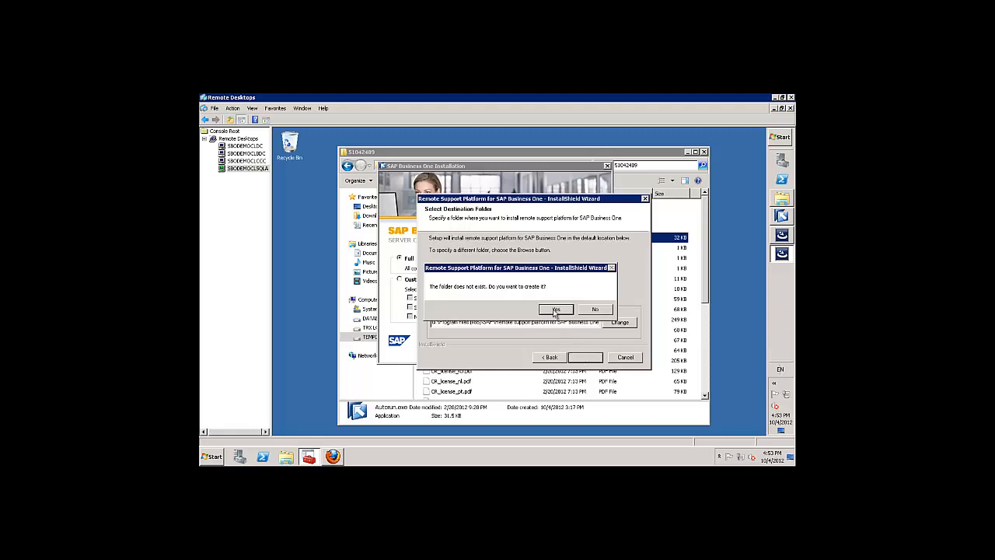
click(555, 309)
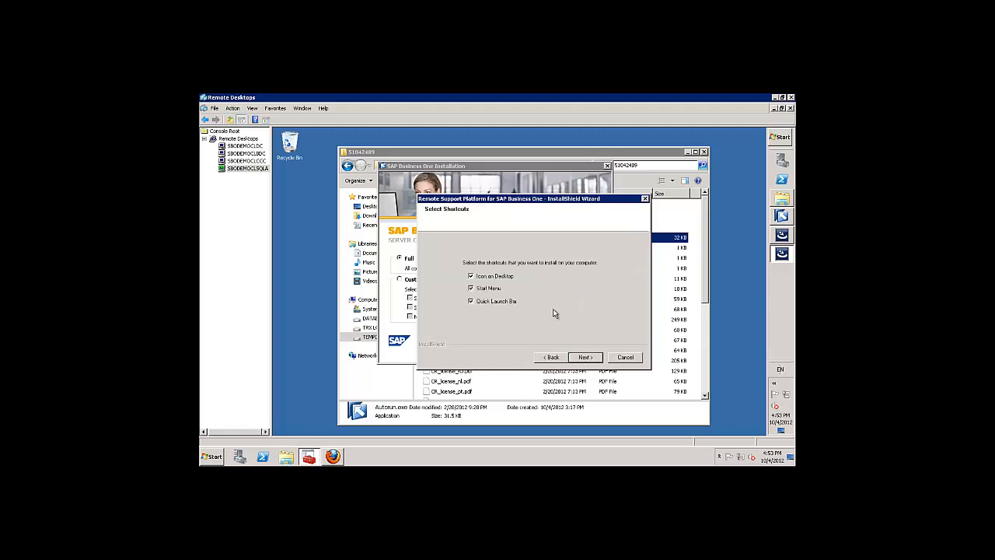
click(584, 357)
click(589, 357)
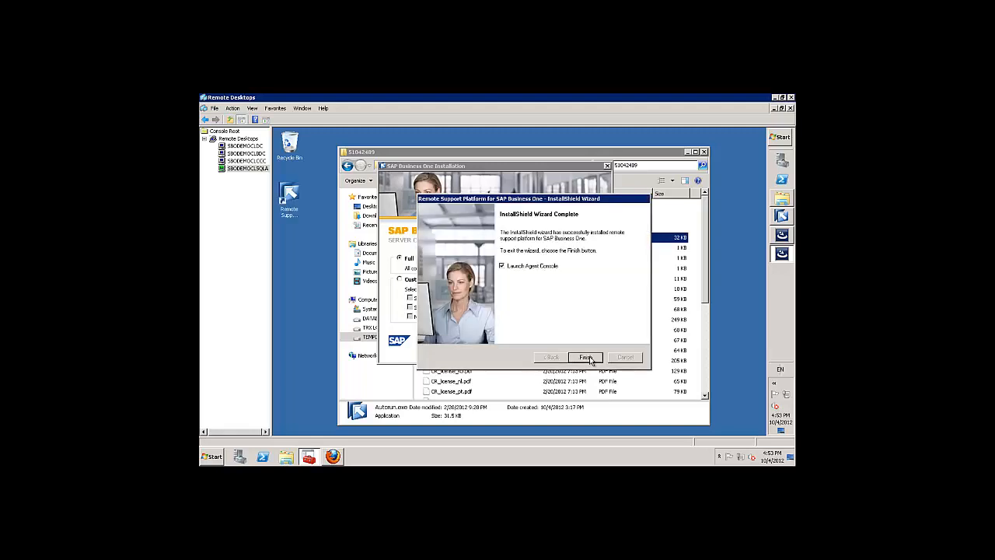
Untick Launch Agent Console and finish both the remote support and server setup wizards.
click(501, 266)
click(584, 357)
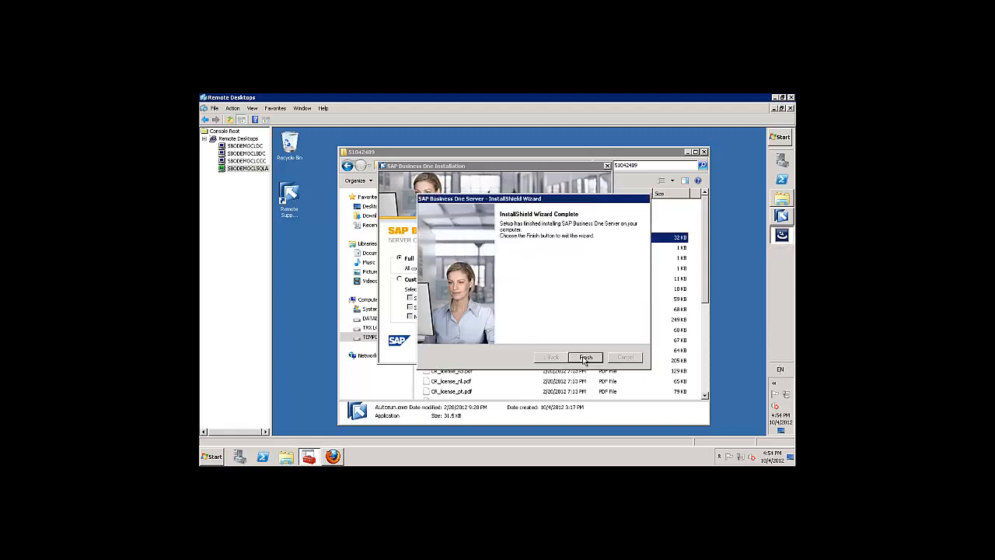
click(585, 357)
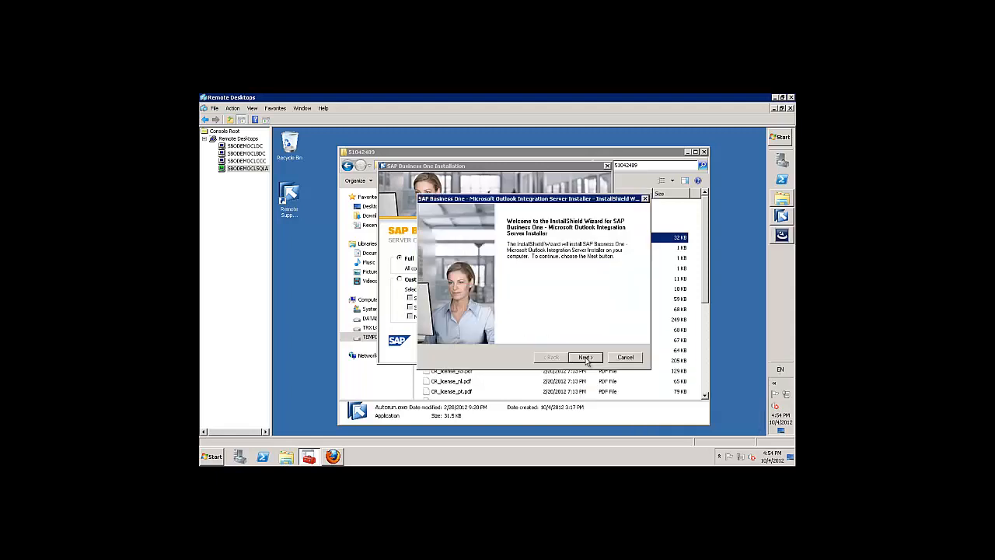
Install the Outlook Integration Server add-on into the suggested folder and close its installer.
click(585, 356)
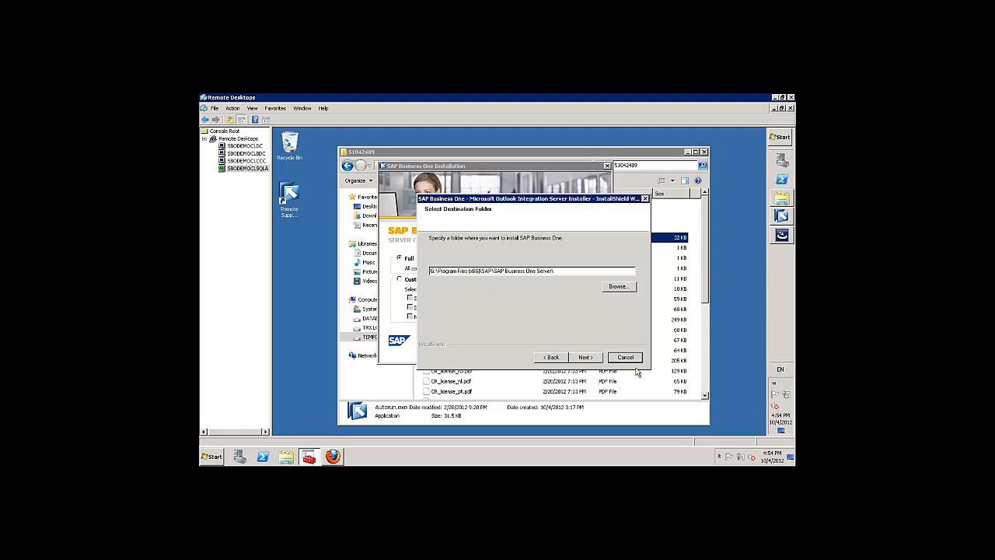
click(590, 360)
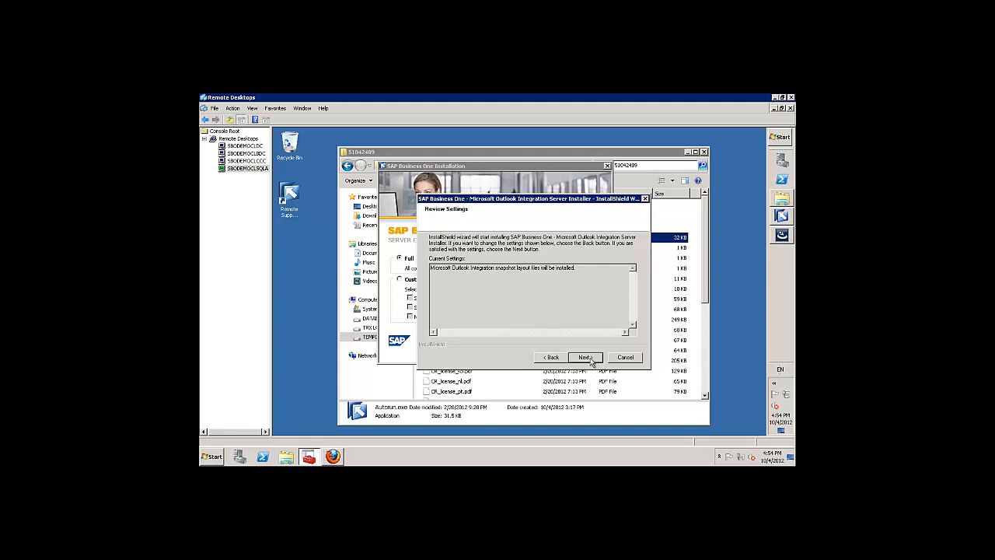
click(589, 361)
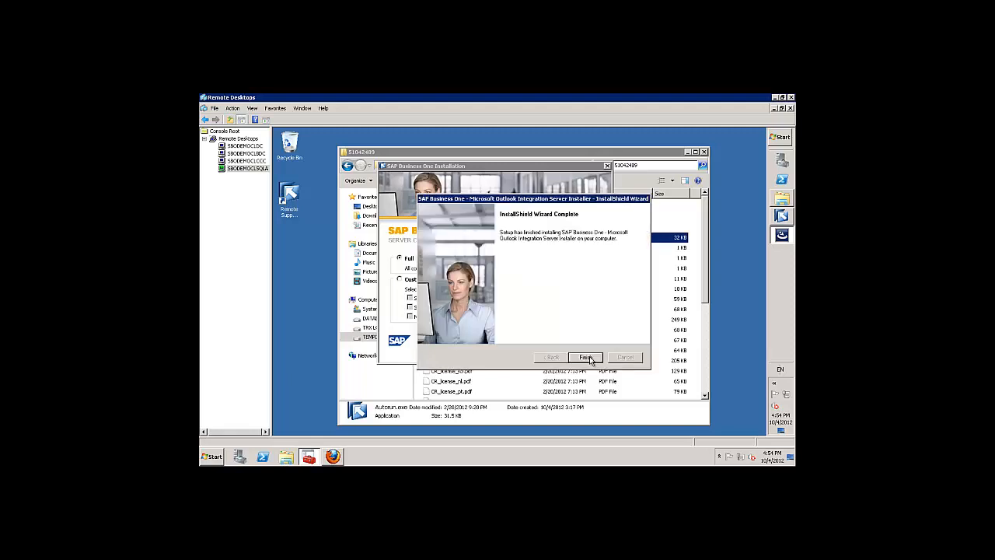
click(589, 358)
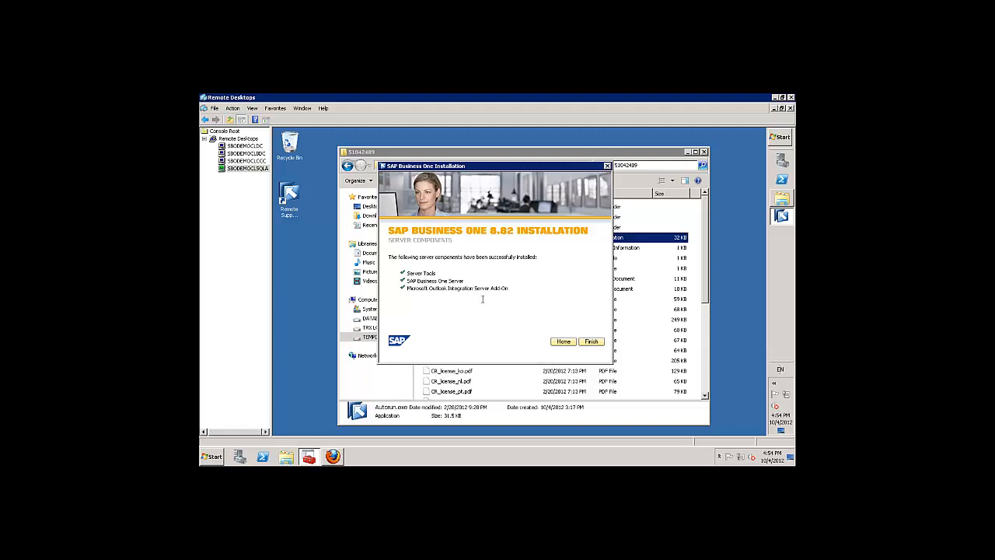
Select the Client with the optional Software Development Kit (SDK) and start installing.
click(597, 346)
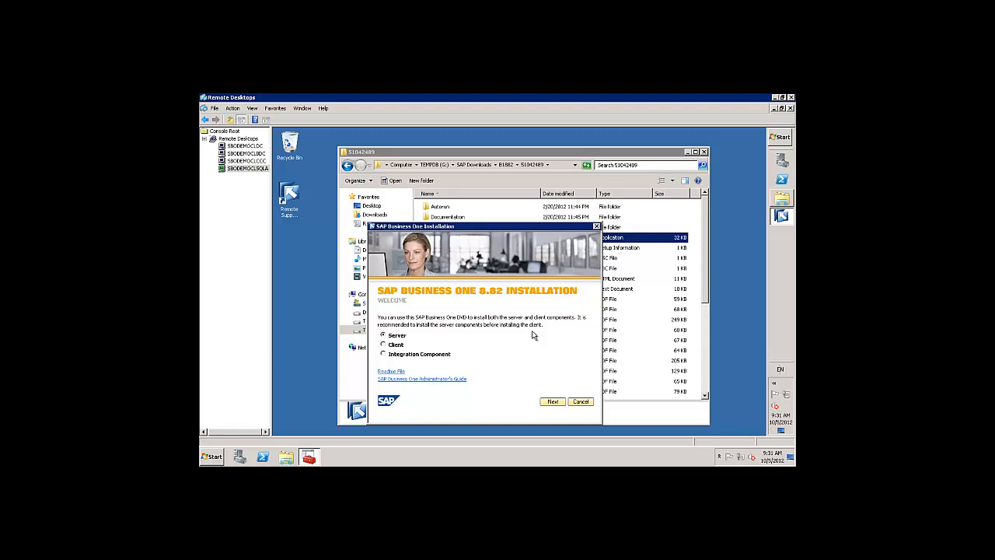
click(384, 346)
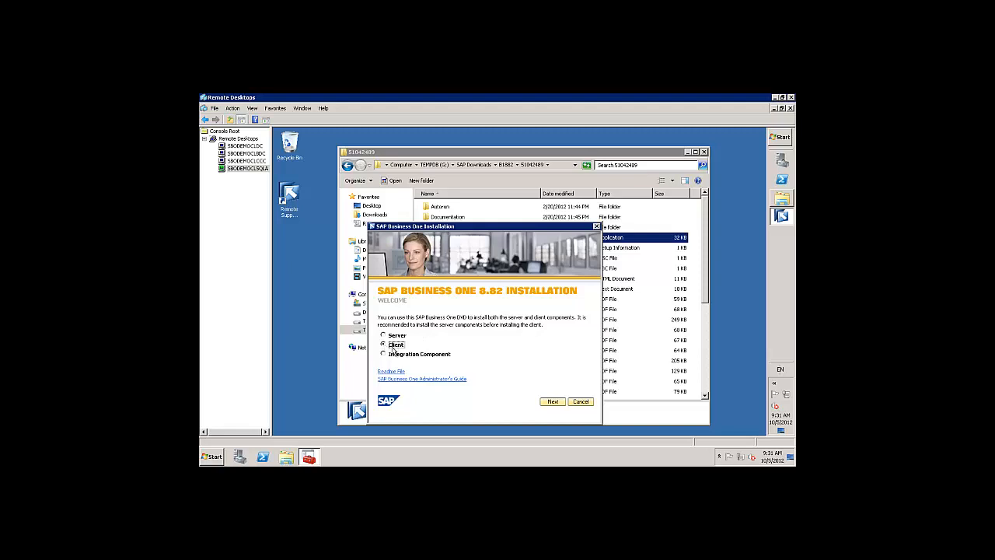
click(552, 402)
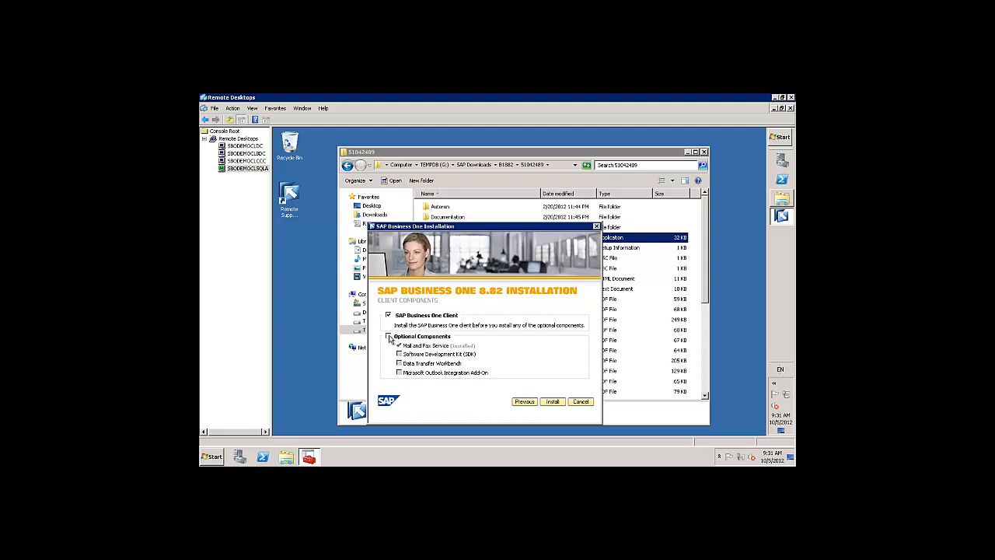
click(389, 337)
click(400, 354)
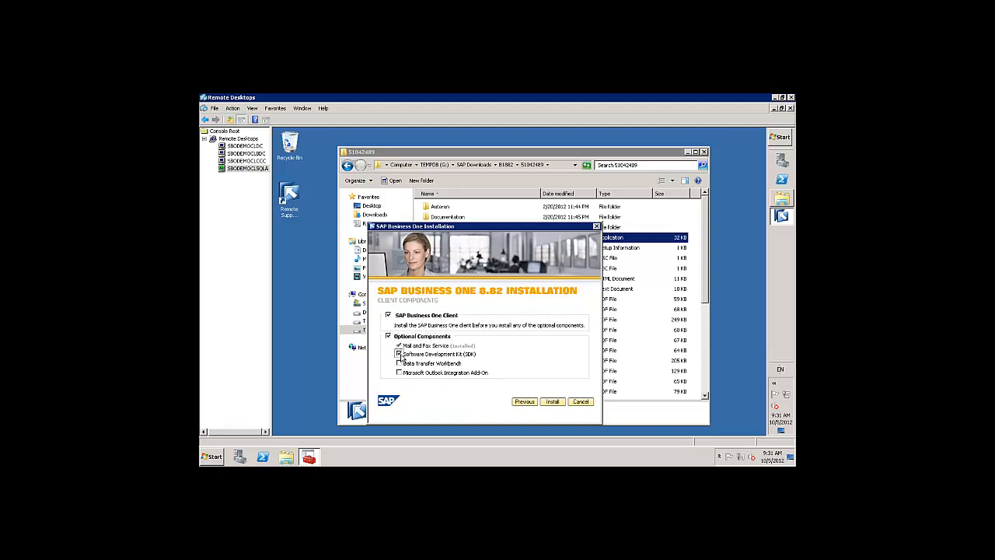
click(553, 403)
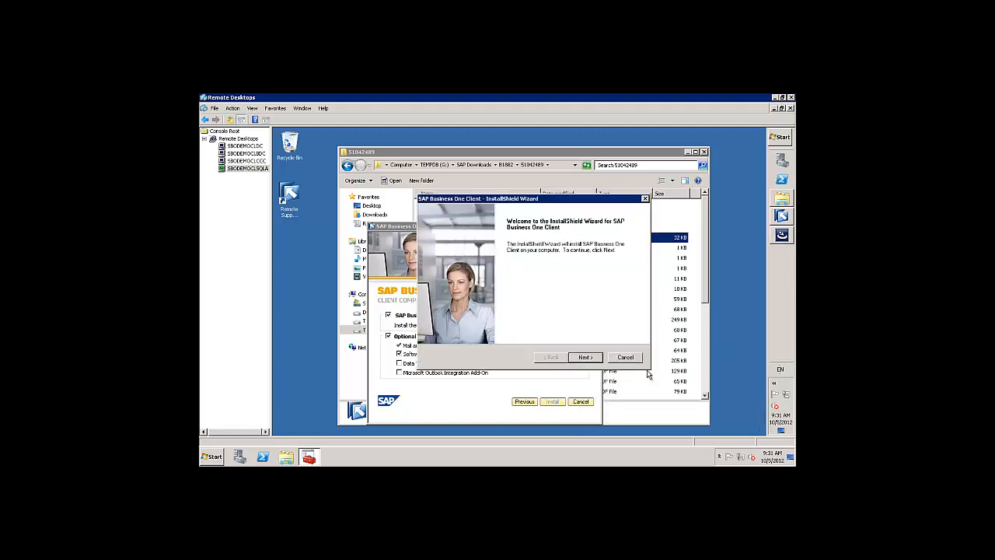
Enter the user's name and company name 'SMB Solution' as client customer details.
click(585, 358)
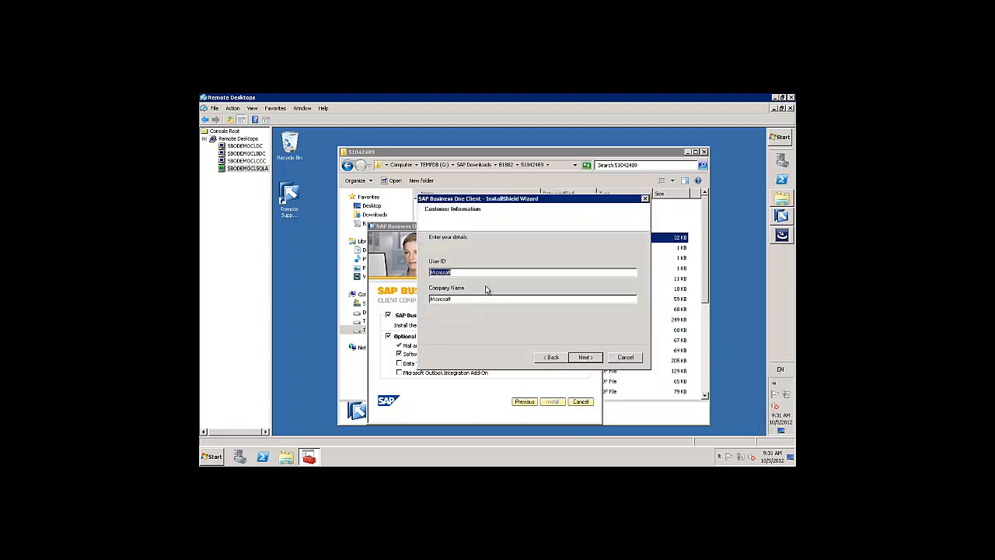
text(Richard Duffy)
key(Tab)
text(SMB Solutions)
click(588, 357)
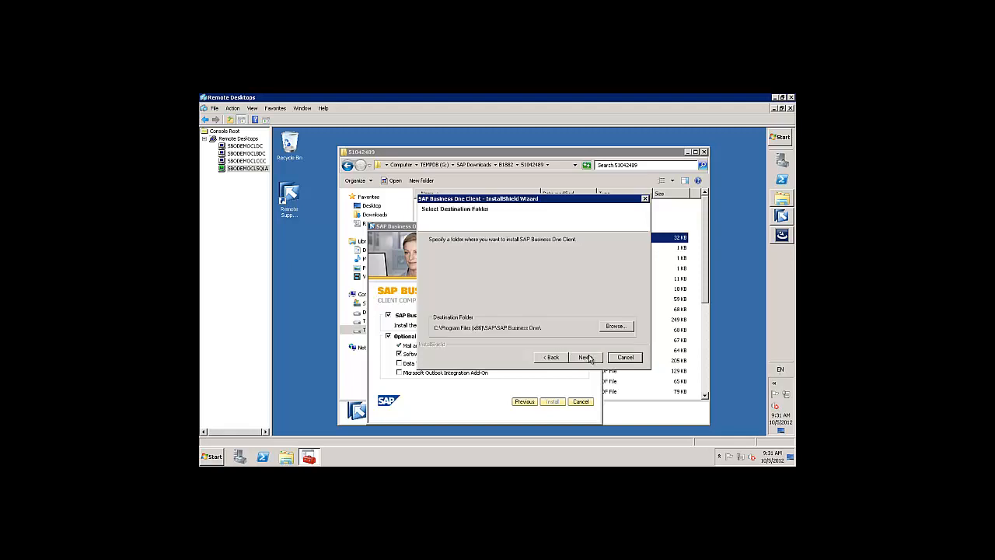
Change the client install drive to G: and keep the SAP Business One program folder.
click(614, 326)
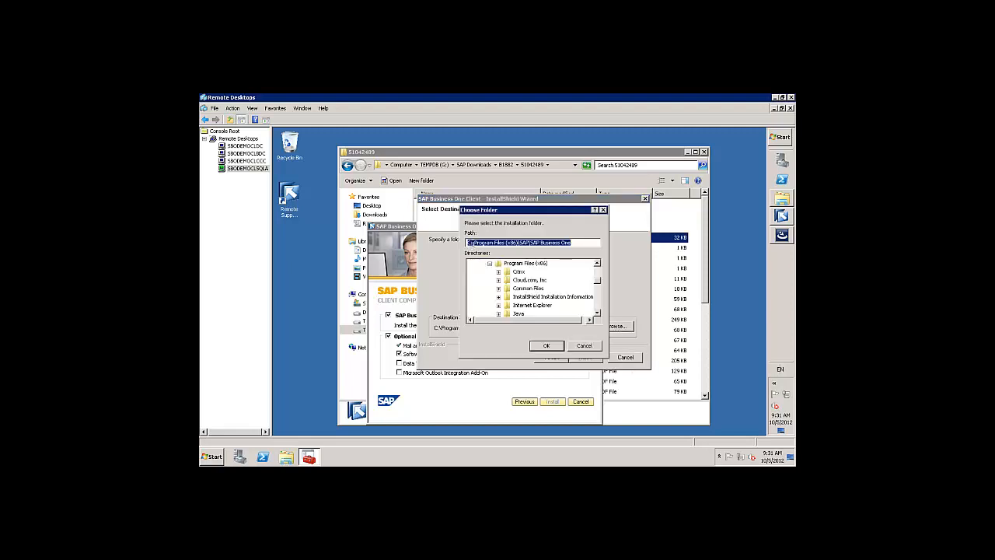
click(469, 243)
key(BackSpace)
key(BackSpace)
text(G:)
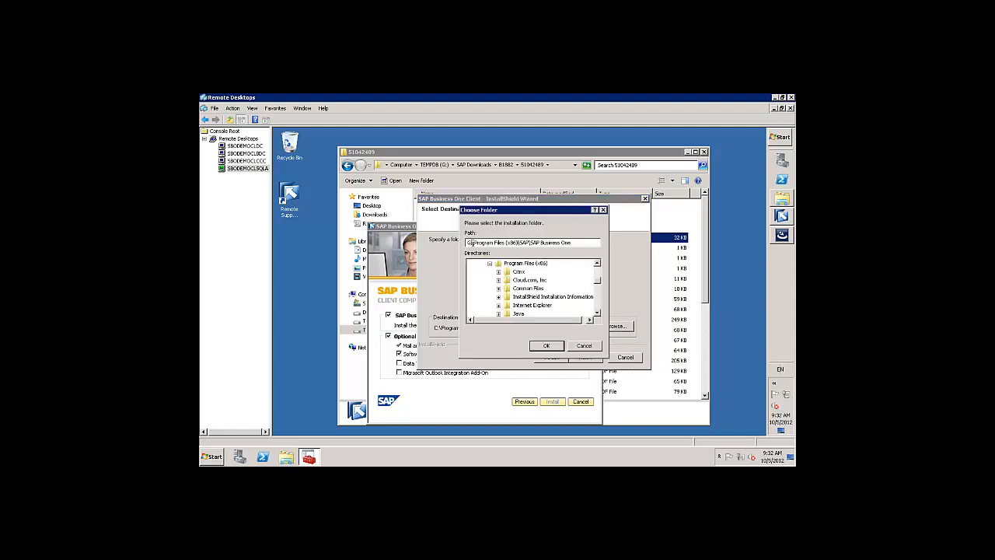
click(547, 345)
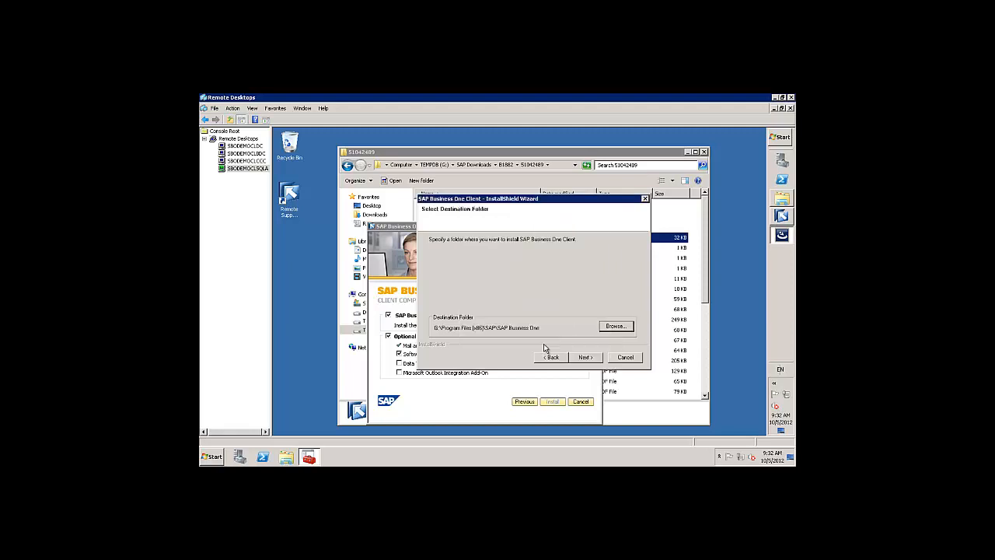
click(585, 358)
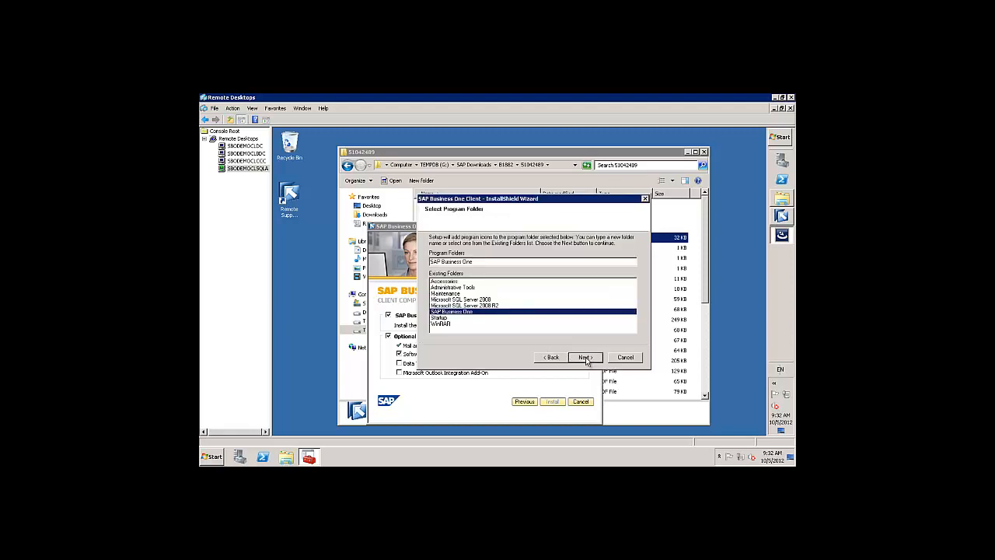
click(585, 357)
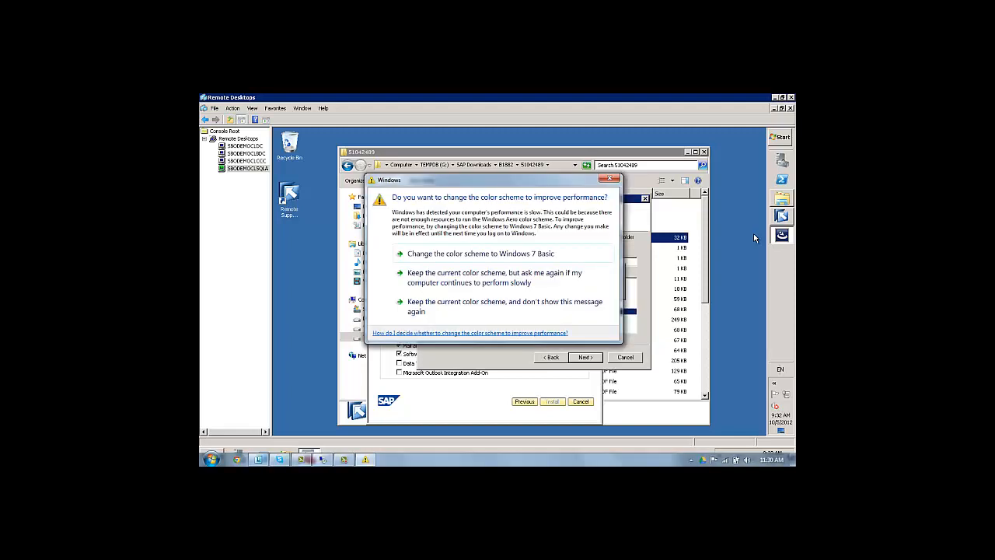
Switch Windows to the Windows 7 Basic colour scheme.
click(542, 252)
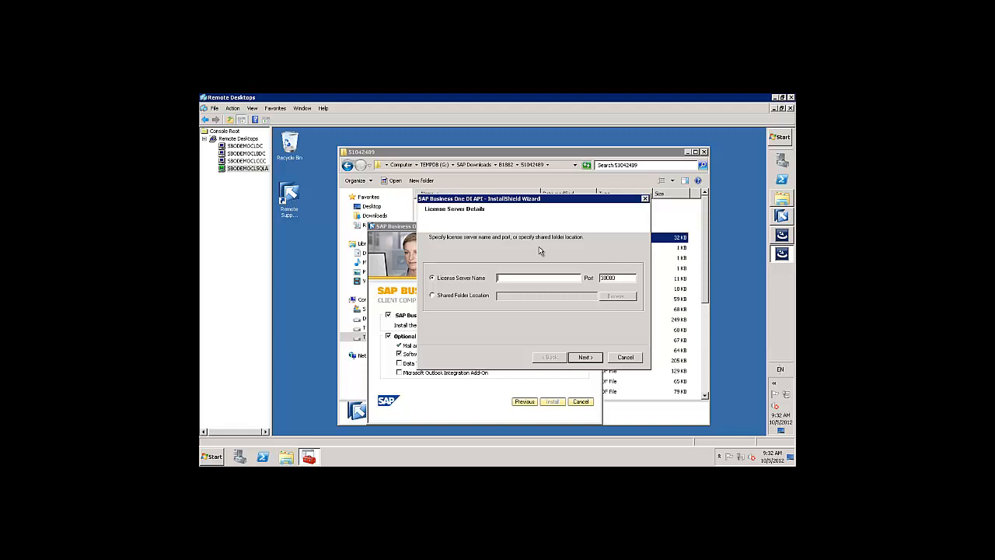
Set license server SBODEMOCLSQLA, run the client install, and dismiss the missing-Excel warning.
text(SBODEMOCLSQLA)
click(589, 359)
click(588, 359)
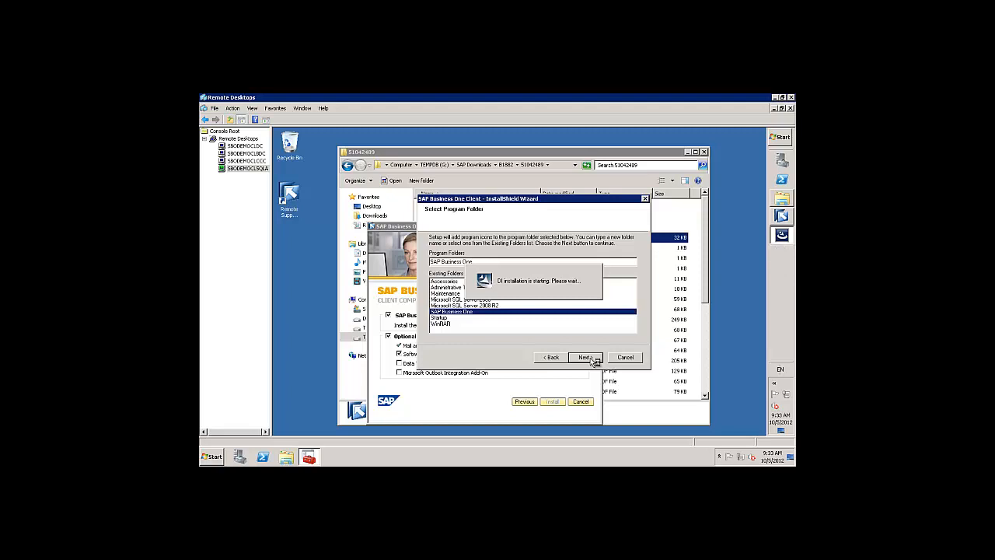
click(584, 357)
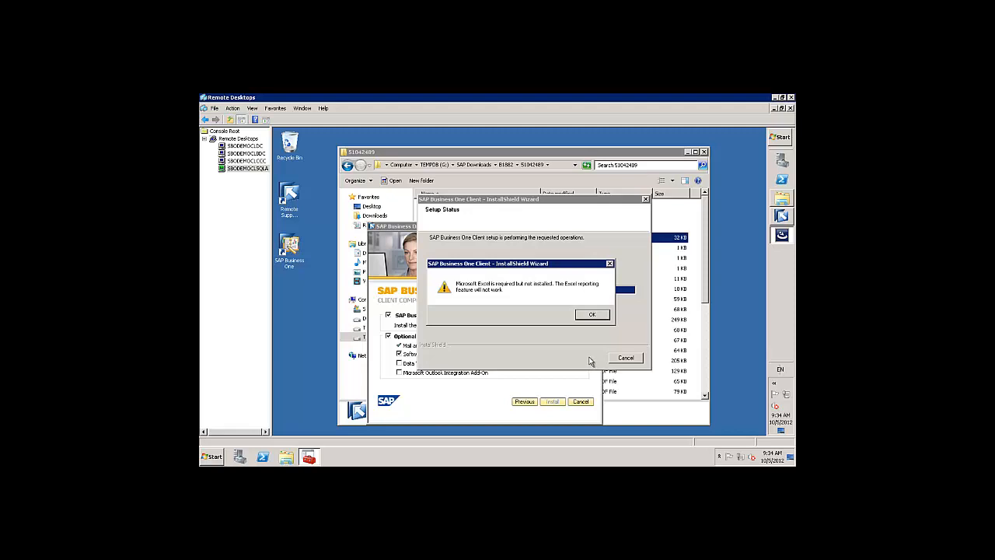
click(592, 315)
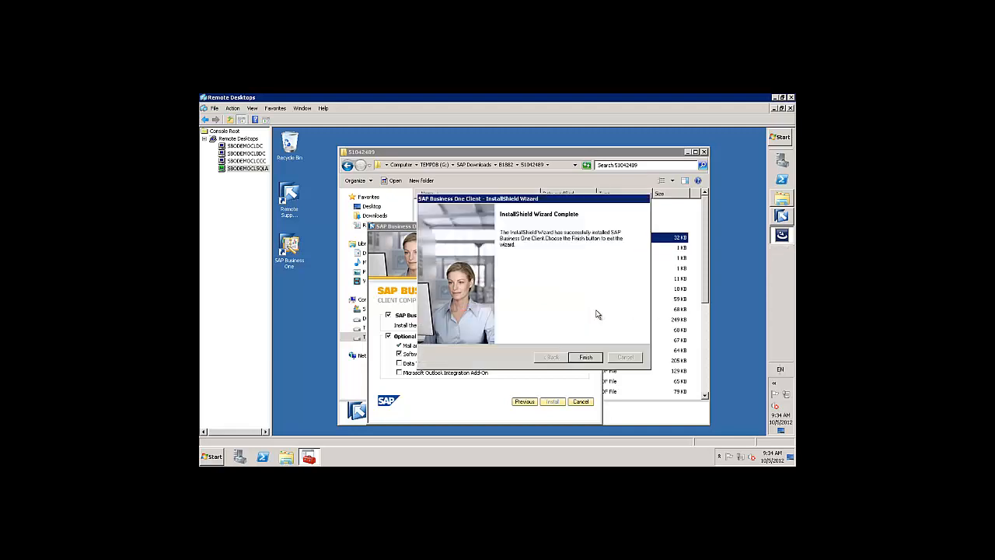
Close the completed SAP Business One Client installer with Finish.
click(585, 357)
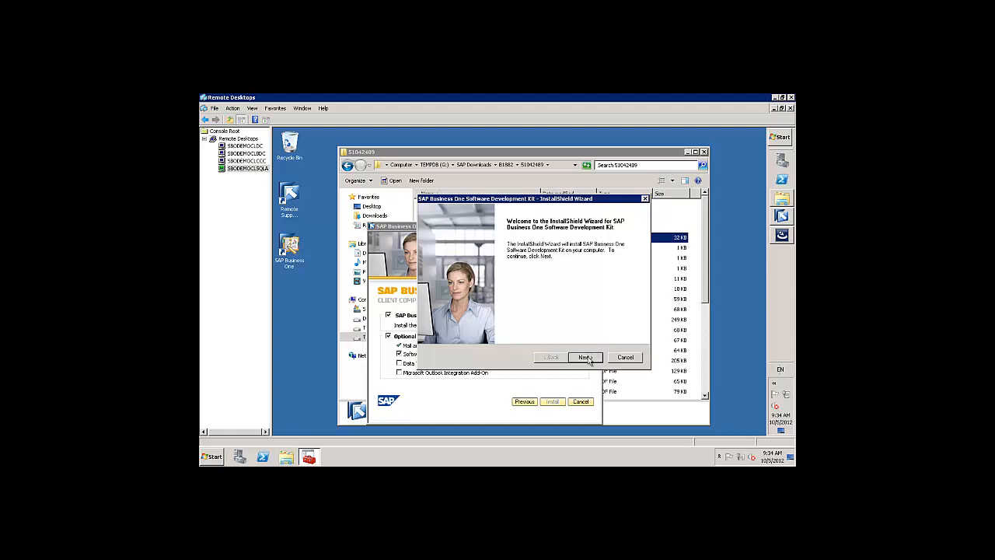
Enter the user's name and company name 'SMB Solutions' as SDK customer details.
click(586, 358)
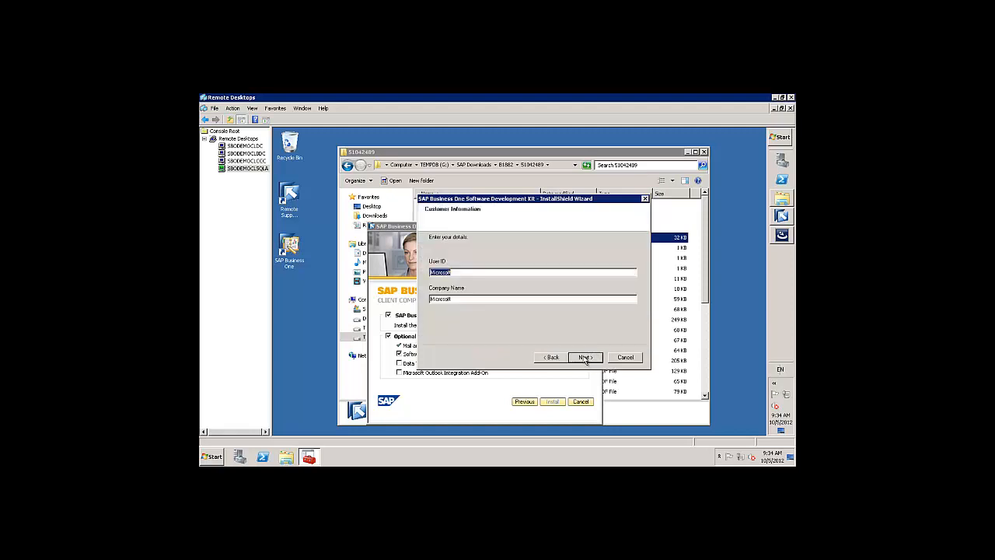
text(Richard Duffy)
key(Tab)
text(SMB Solutions)
click(584, 357)
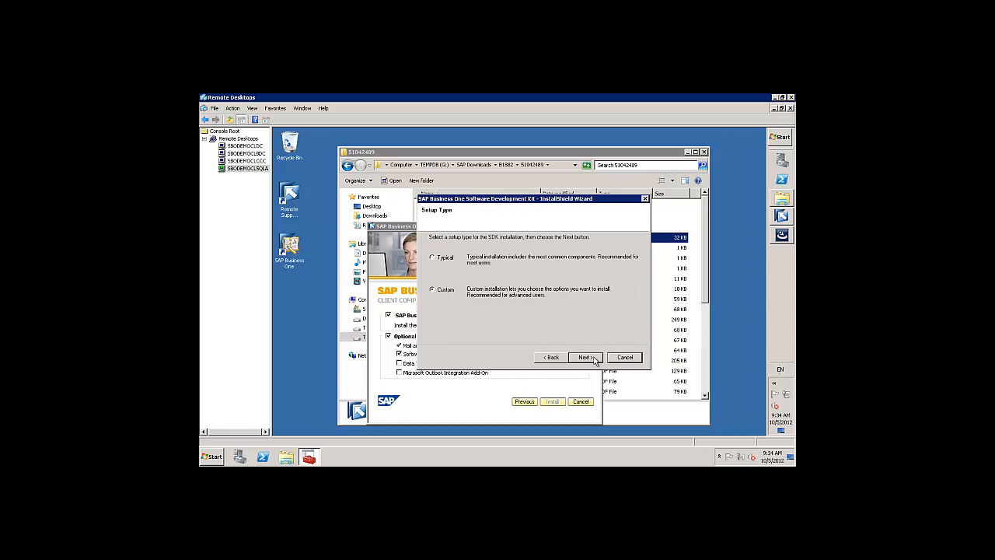
Install the SDK as a custom setup with all components on drive G.
click(593, 358)
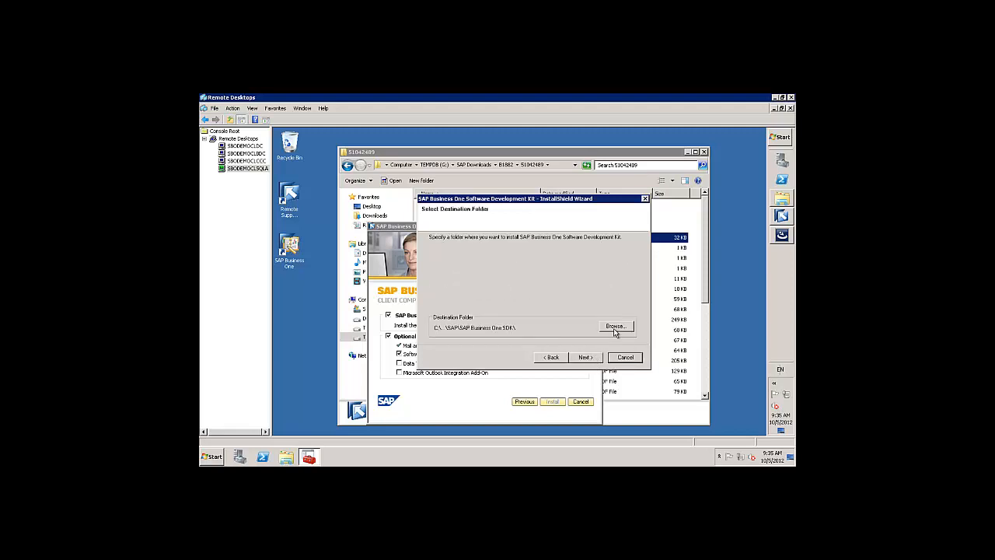
click(615, 327)
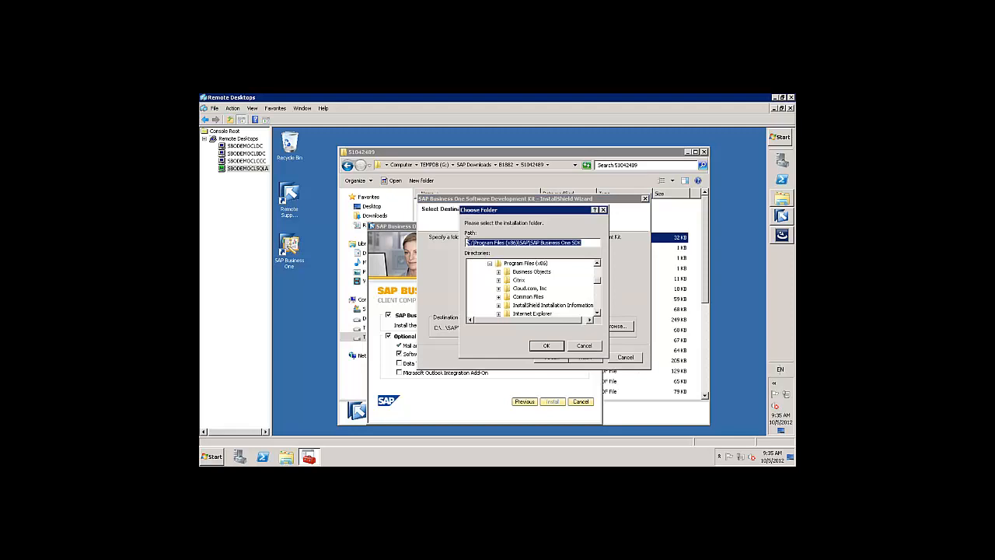
click(469, 242)
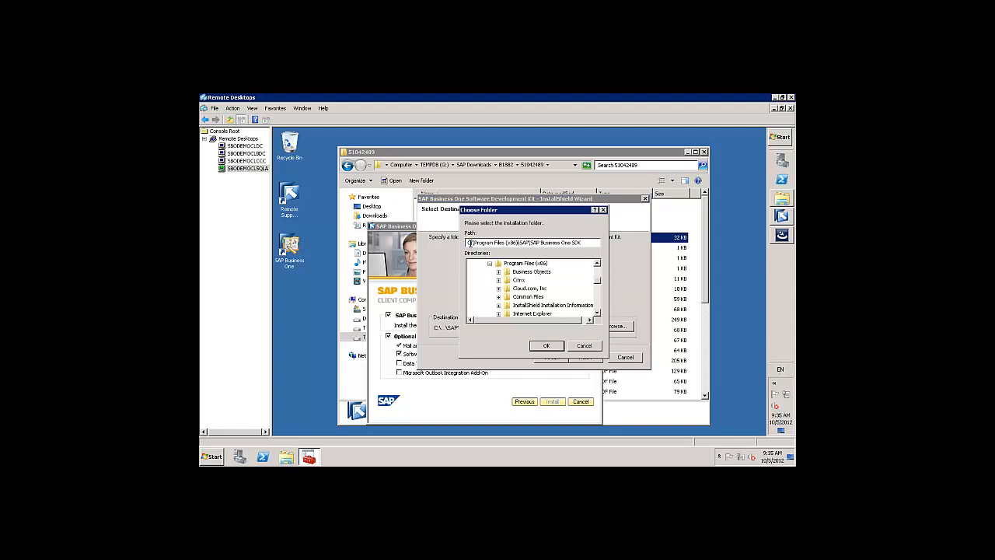
key(BackSpace)
text(G)
click(547, 346)
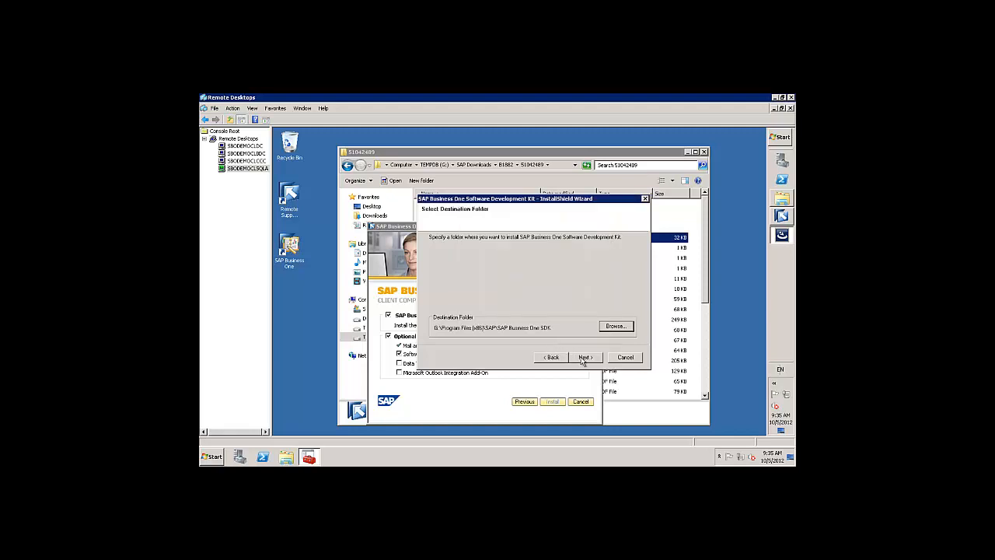
click(584, 357)
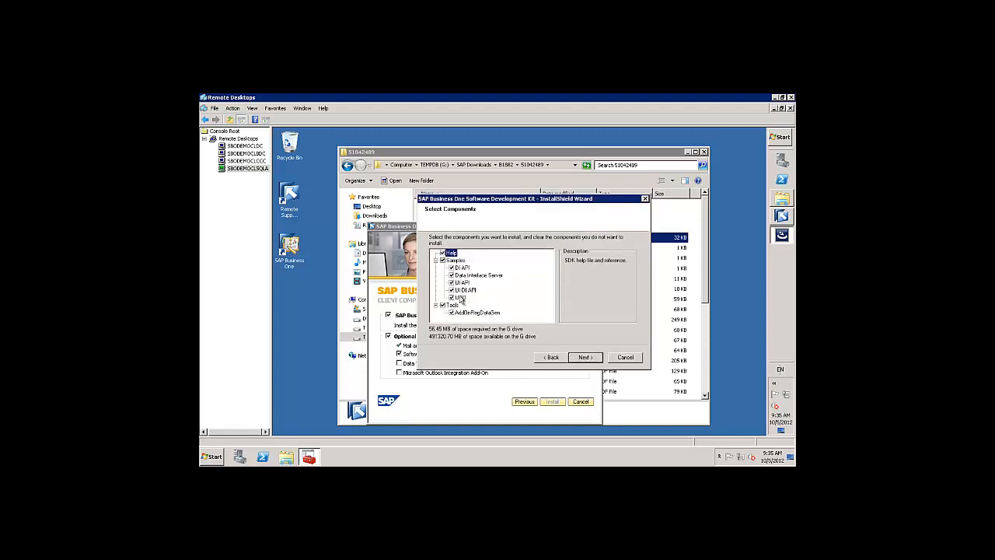
click(586, 357)
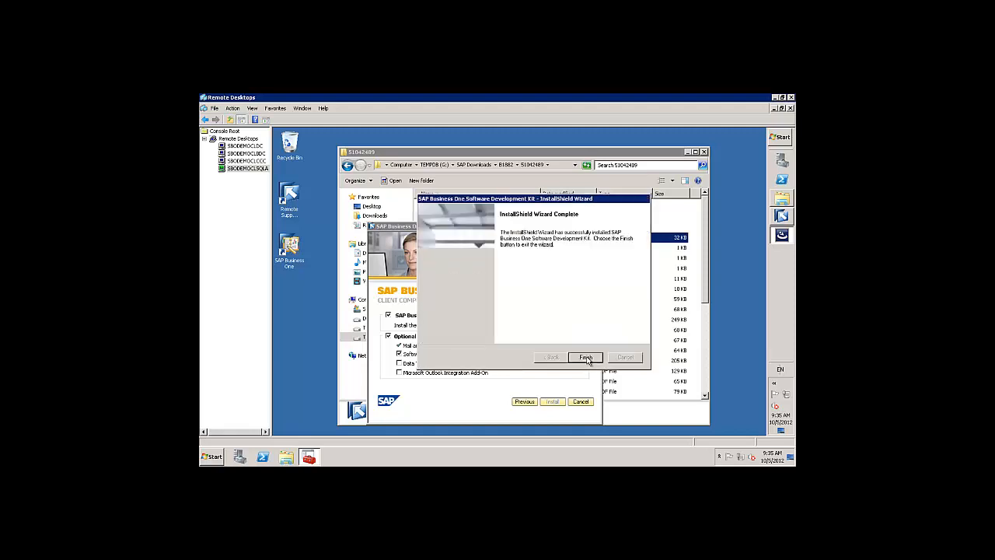
click(587, 358)
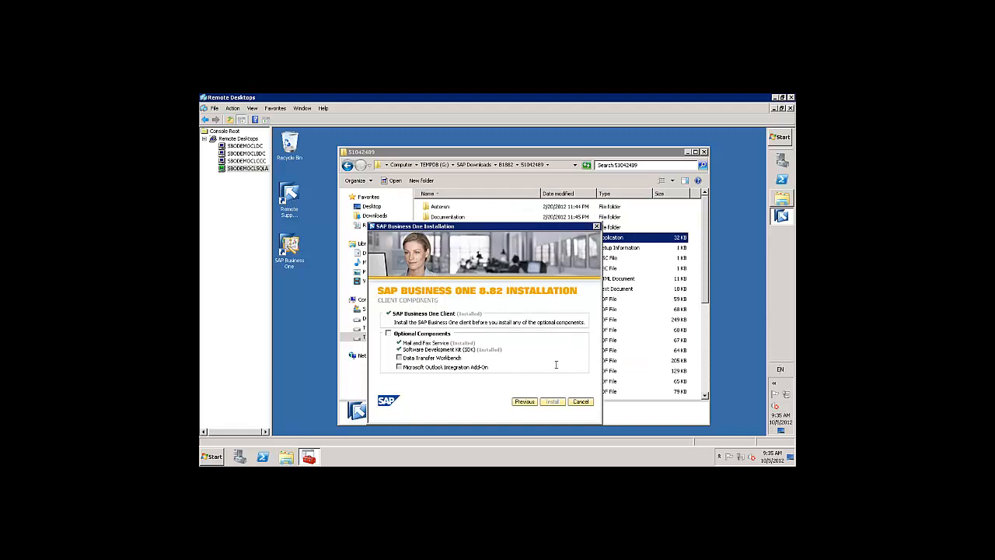
Select Integration Component in the installer, then launch the SAP Business One client.
click(525, 402)
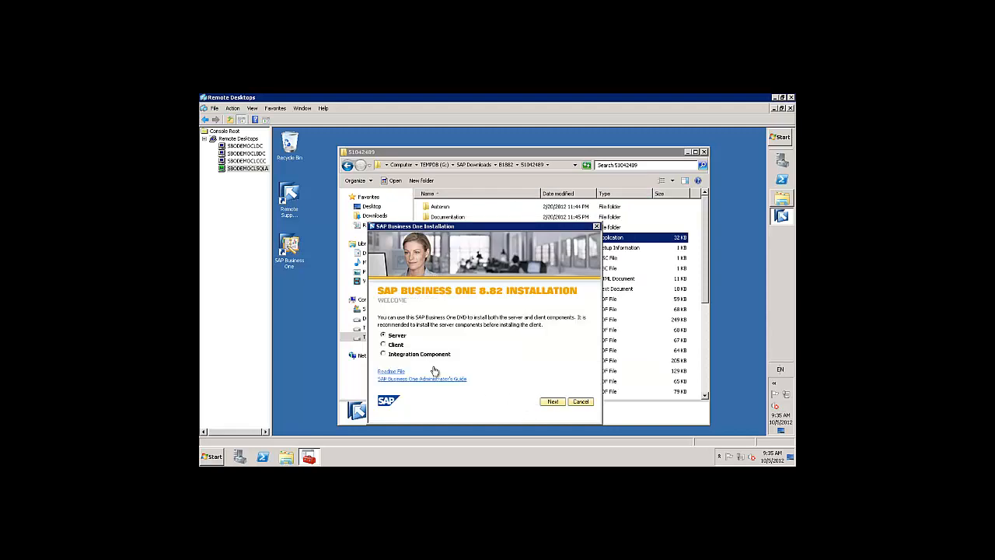
click(383, 354)
click(293, 244)
double_click(291, 245)
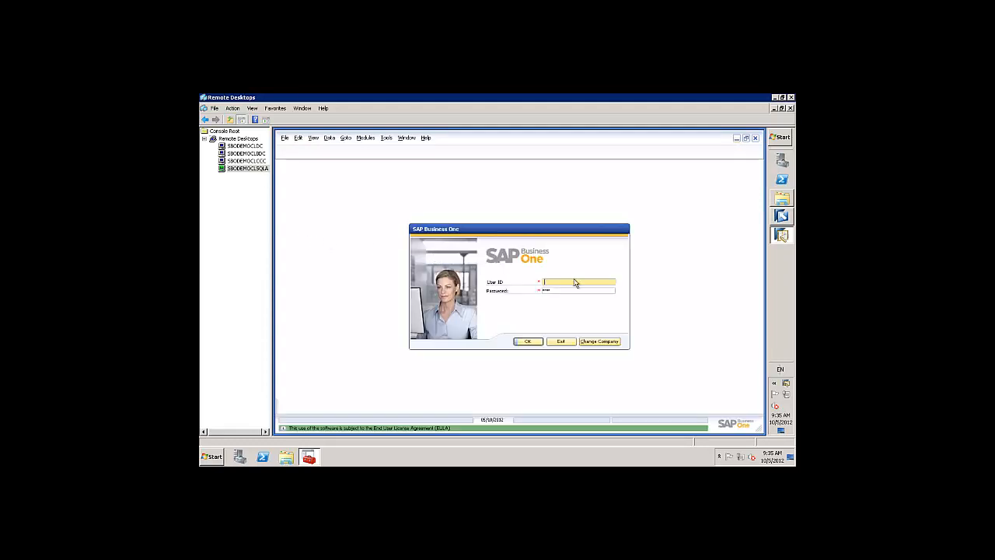
Log in with the manager user and password, and confirm license server SBODEMOCLSQLA.
text(manager)
key(Tab)
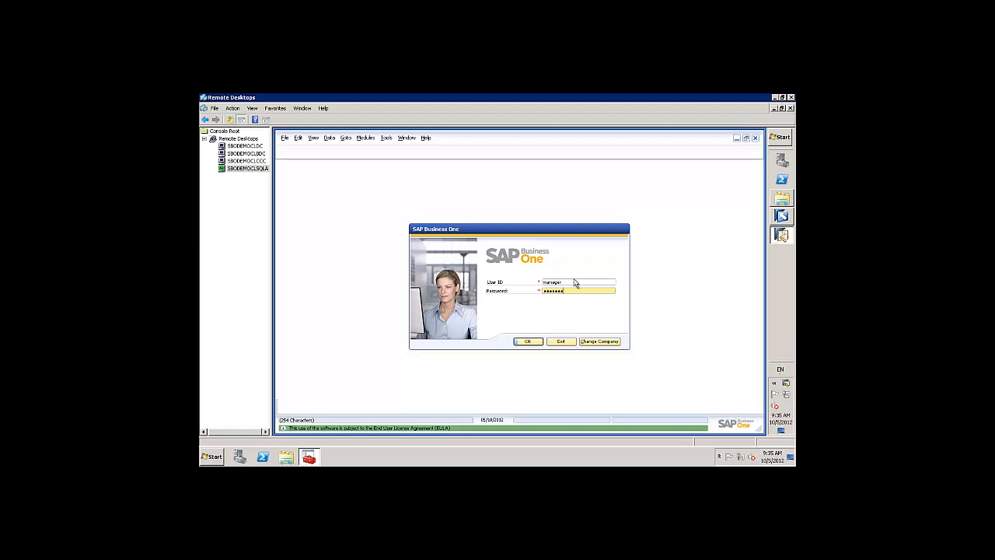
text(manager)
key(Return)
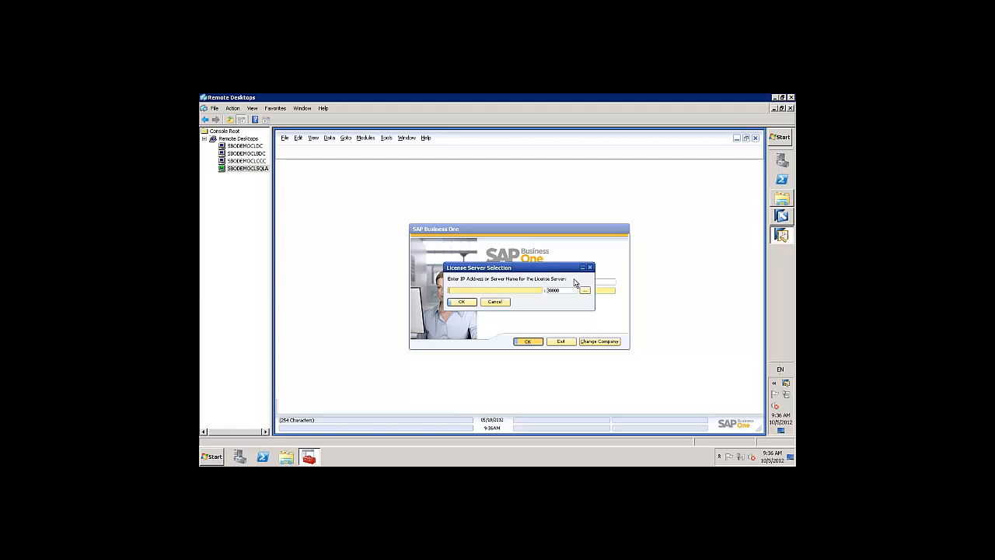
text(SBODEM)
text(SQLA)
click(458, 303)
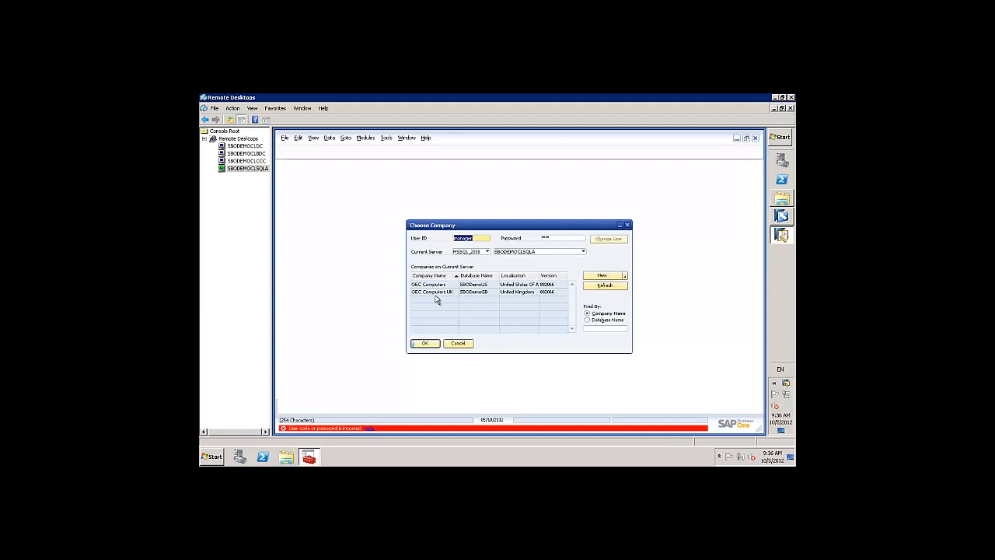
Log in to OEC Computers and close the Welcome and Recurring Postings windows.
click(432, 285)
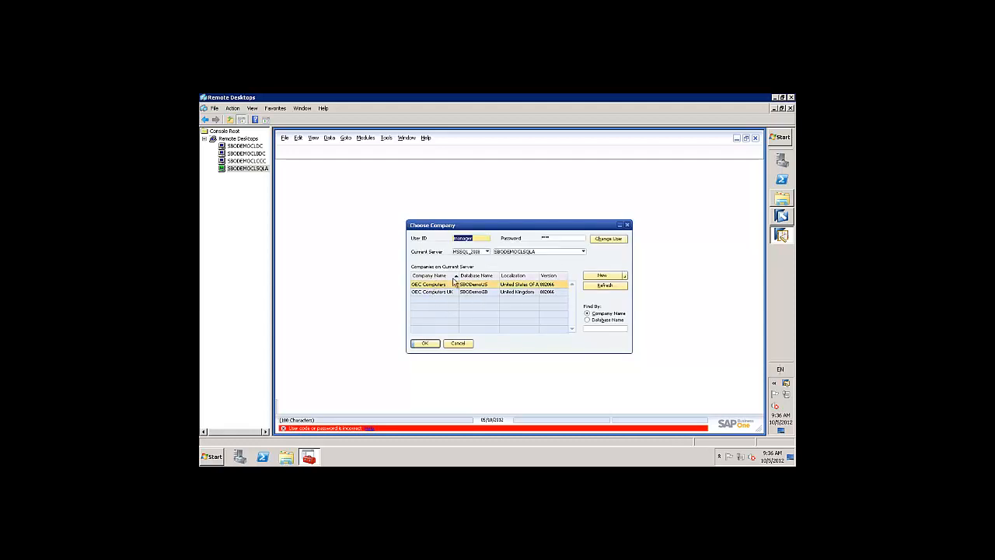
click(558, 238)
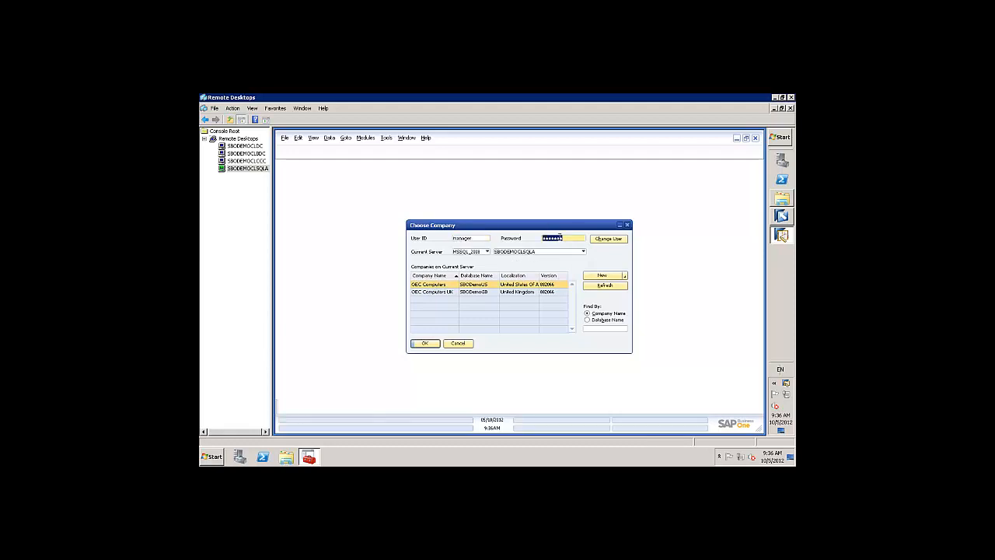
text(manager)
click(425, 344)
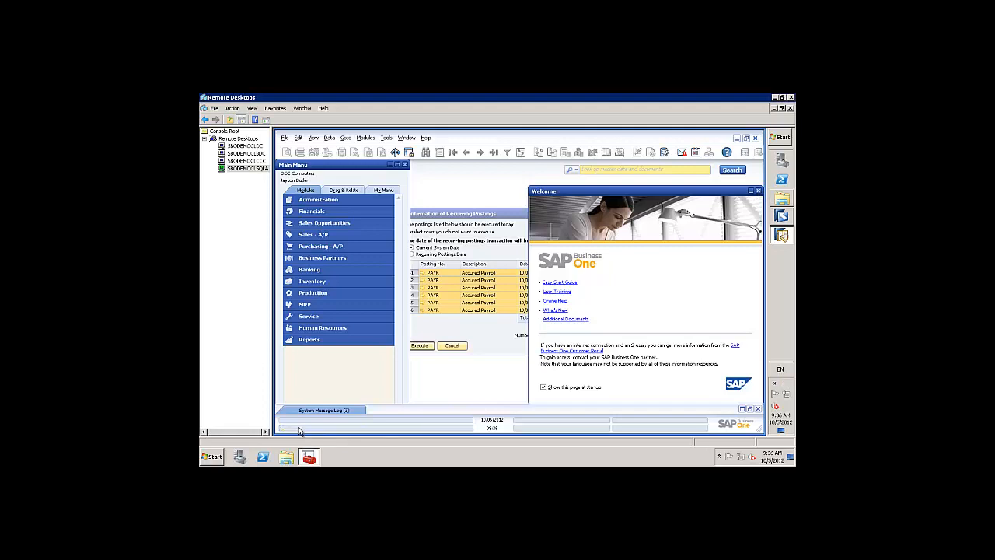
click(759, 191)
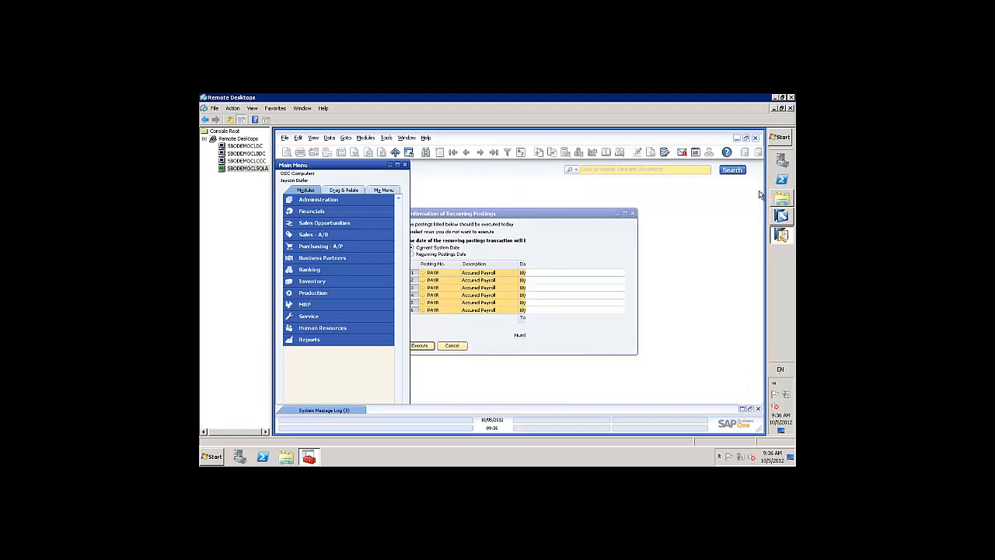
click(631, 213)
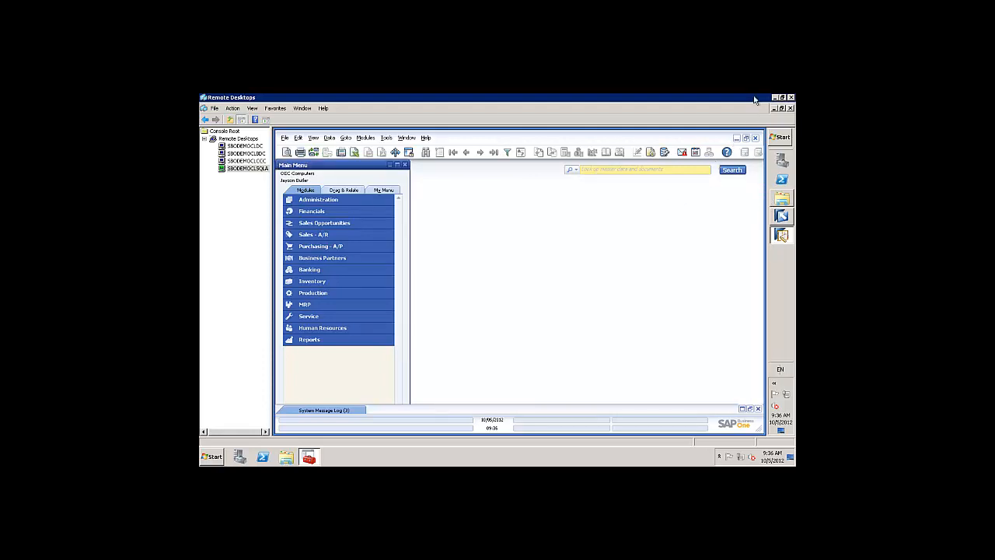
Close the client main menu and start the Integration Component installation wizard.
click(756, 140)
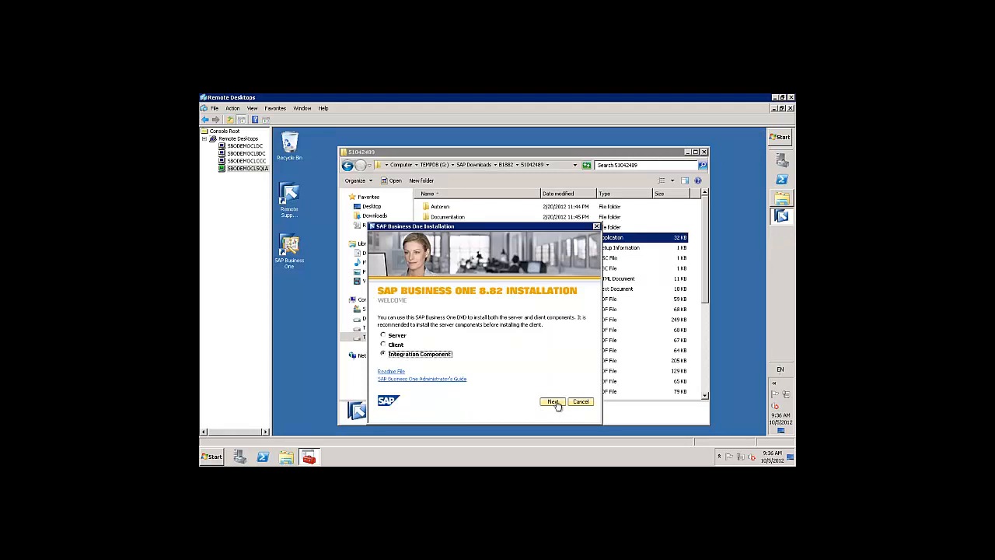
click(552, 402)
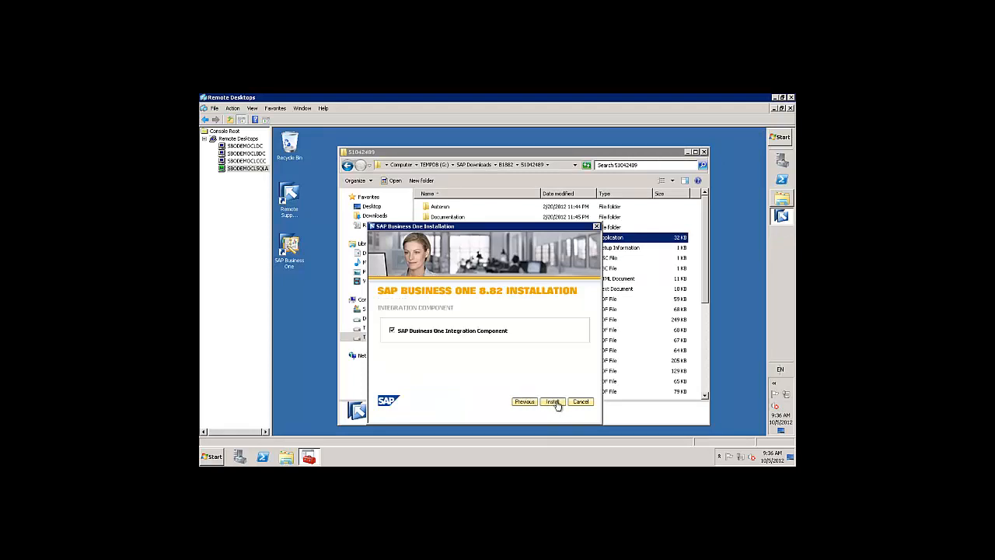
click(554, 404)
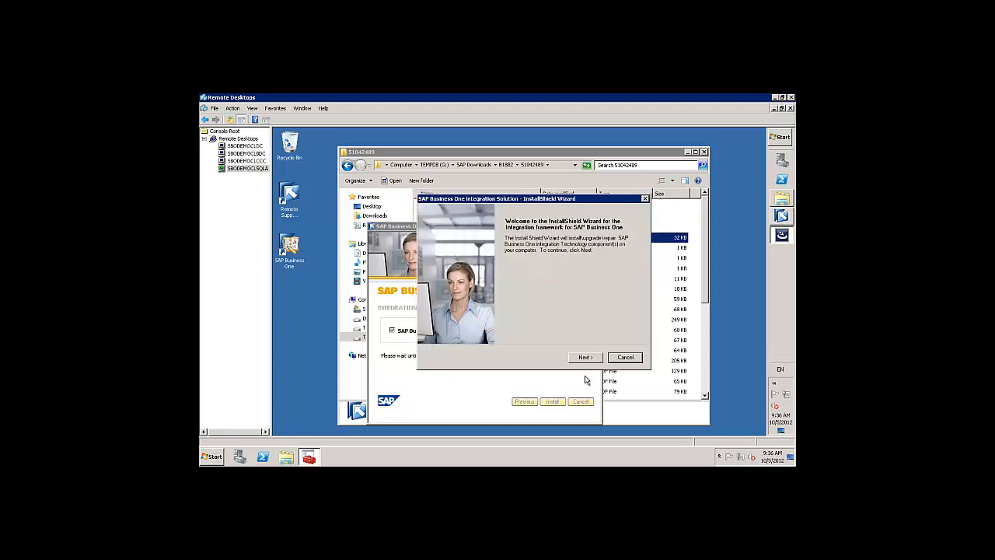
click(589, 356)
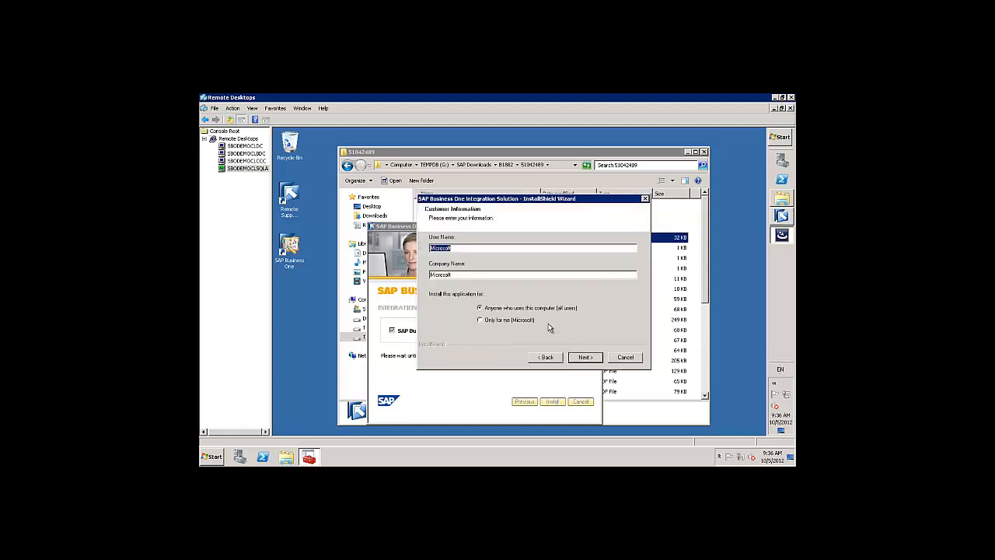
Enter the user's name and replace the company name with 'SMB Solutions'.
text(Richard Duffy)
key(Tab)
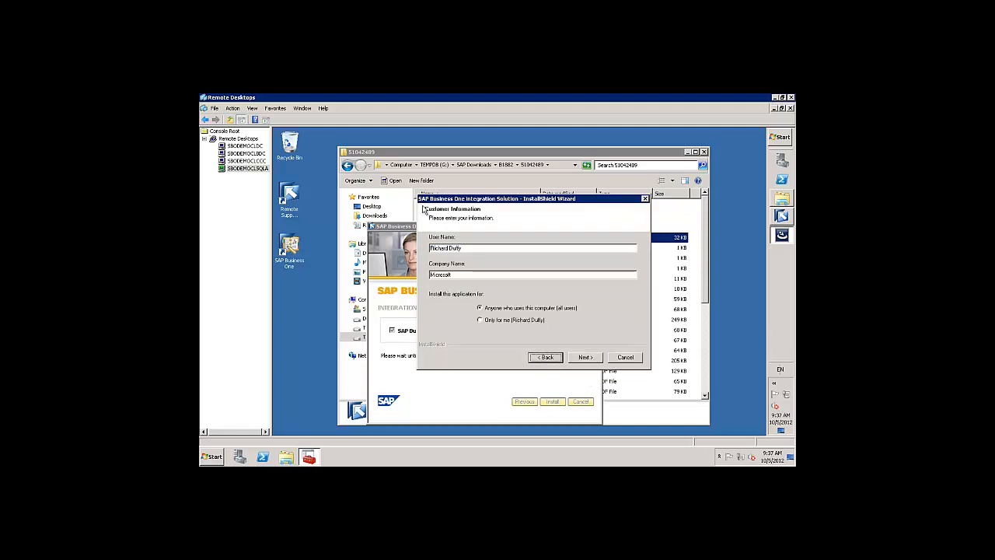
drag(465, 275, 380, 279)
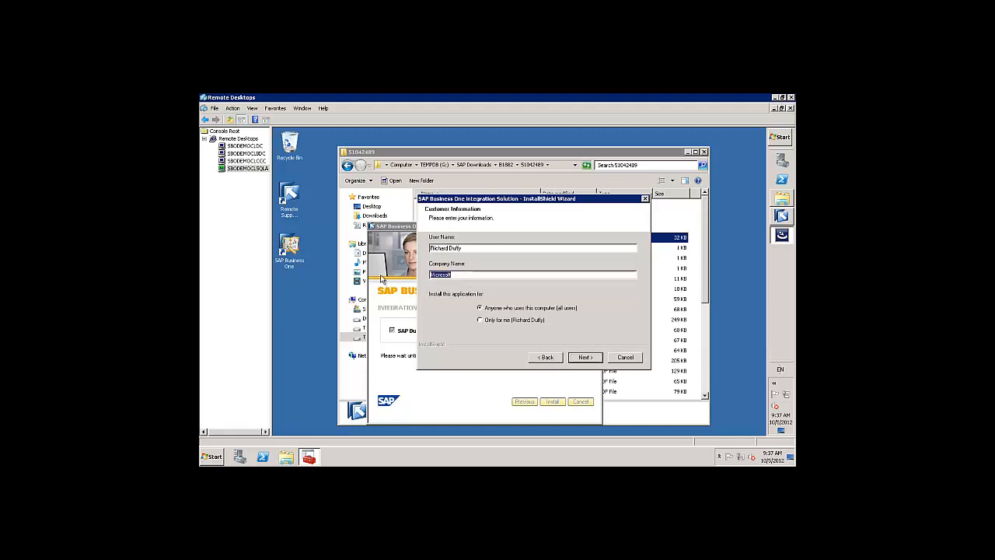
text(SMB Solutions)
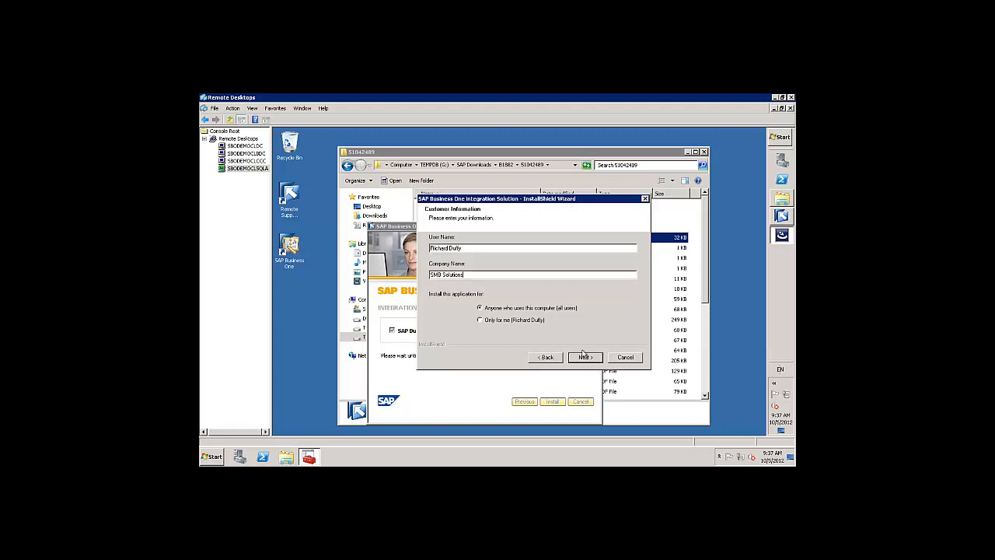
click(585, 357)
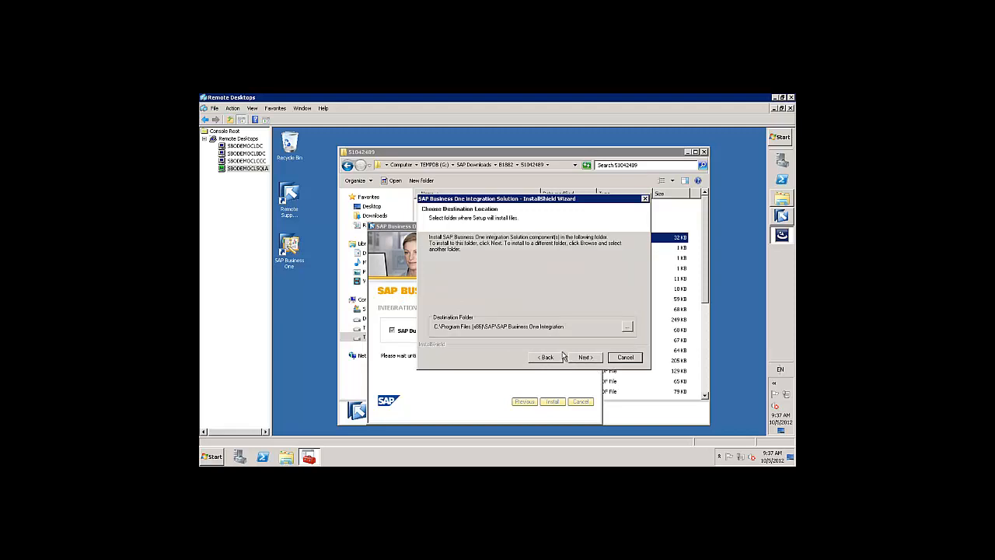
Change the destination to G:\Program Files (x86)\SAP\SAP Business One Integration.
click(628, 327)
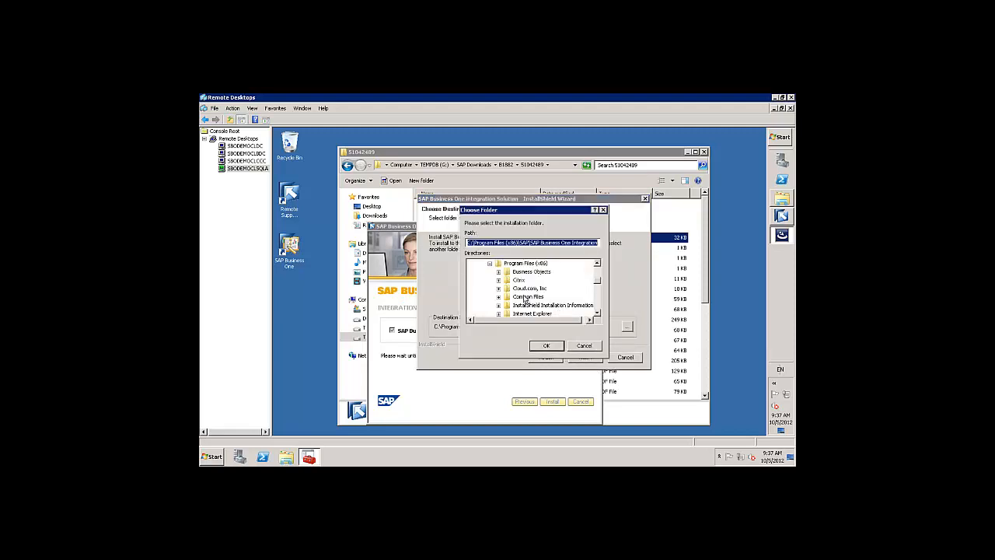
click(470, 241)
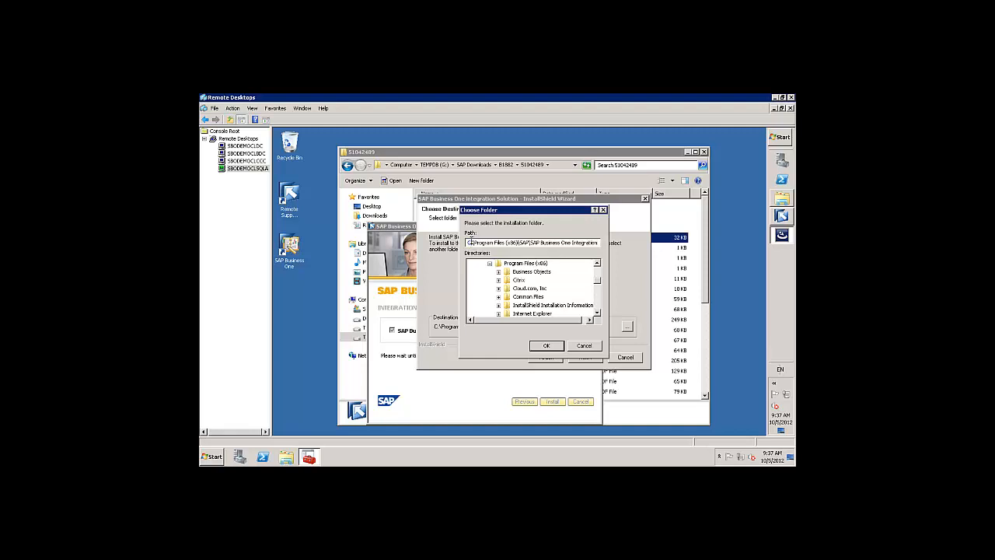
key(Delete)
text(G)
click(547, 347)
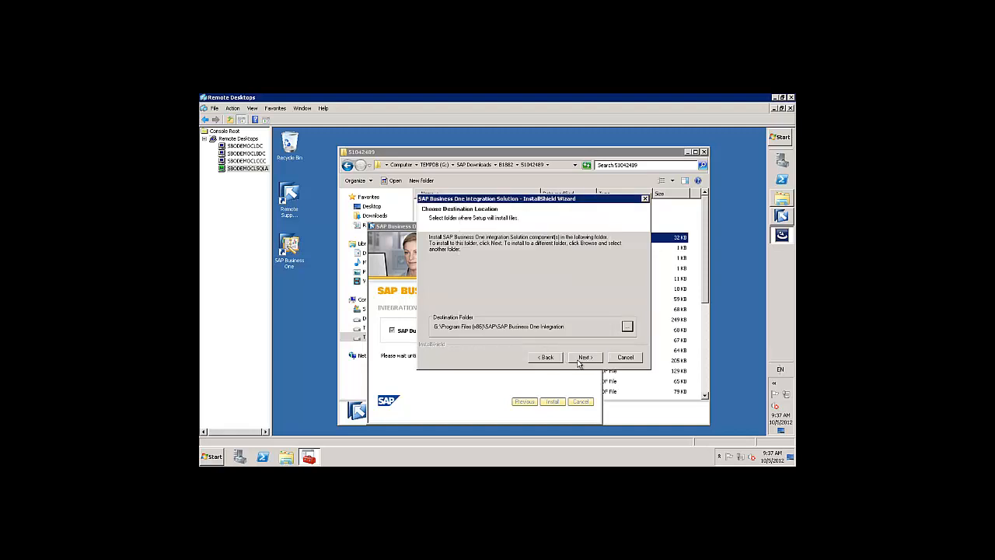
click(579, 360)
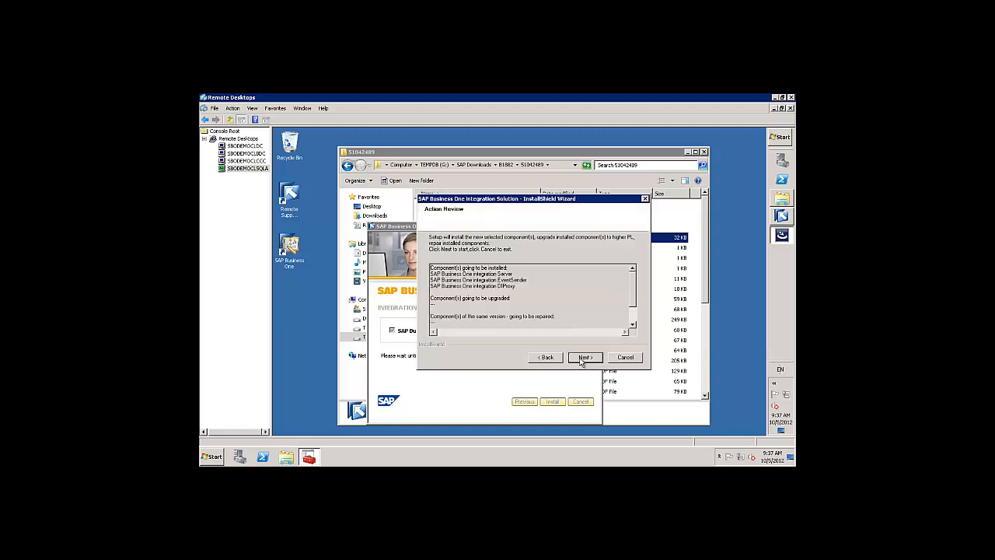
Accept the component list and set the B1i integration user's password.
click(582, 357)
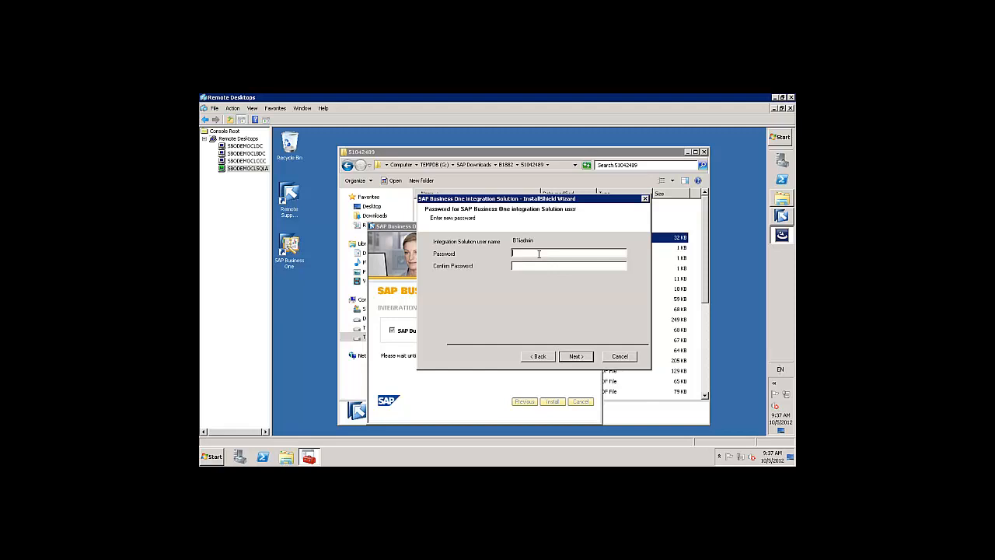
text(*********)
click(576, 356)
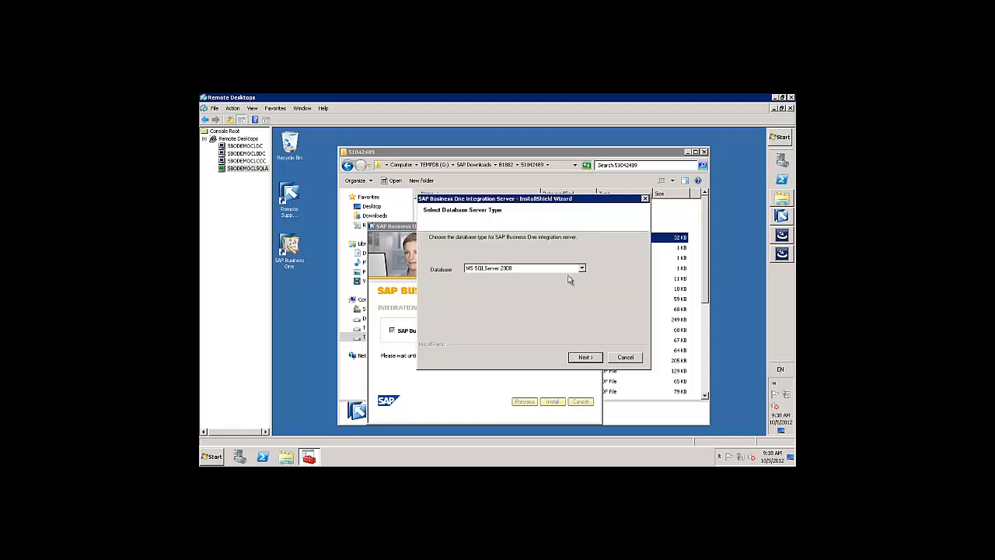
Connect to MS SQL Server 2008 with the sa password and start database setup.
click(585, 357)
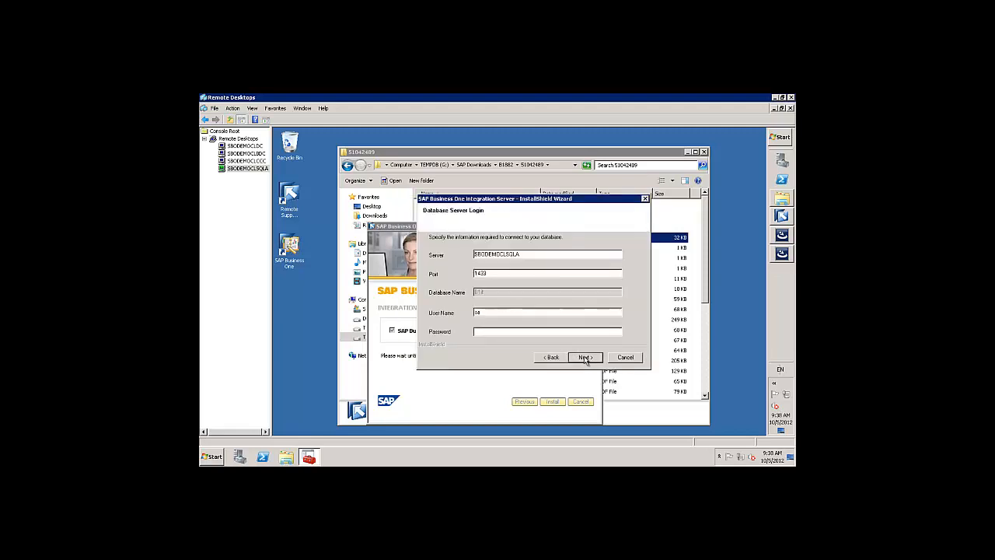
click(499, 333)
text(*********)
click(583, 359)
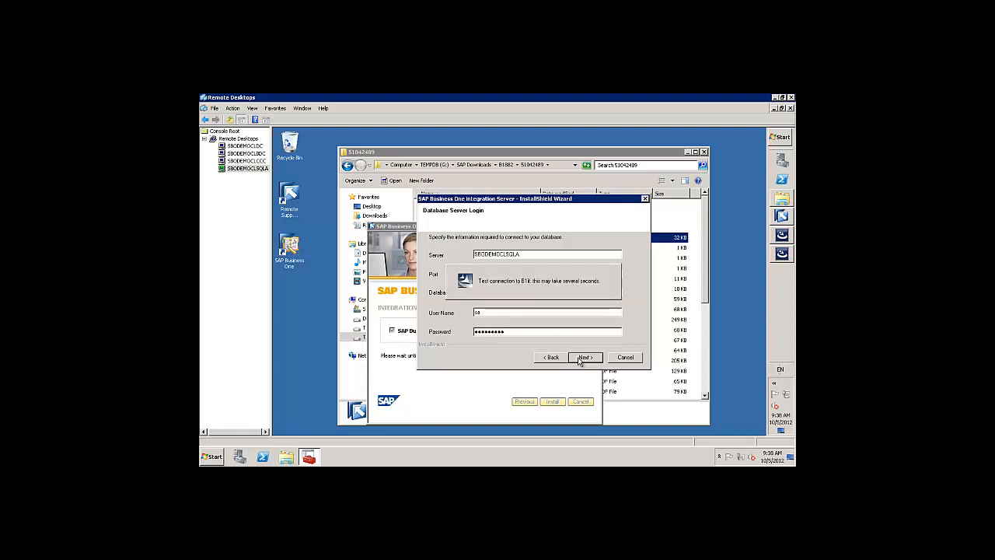
click(582, 358)
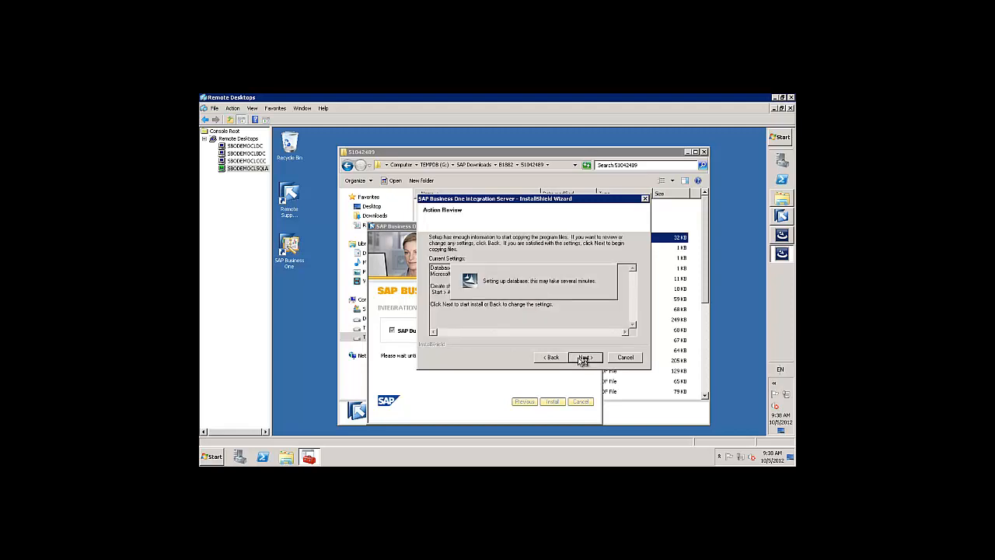
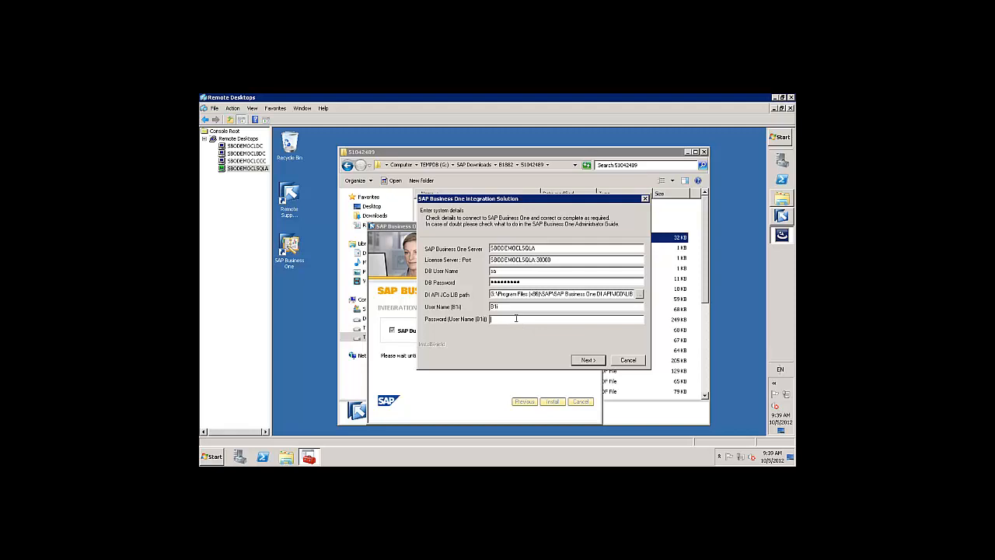
Enter the B1i user's password on the system details page and continue.
text(1234•••••)
click(586, 361)
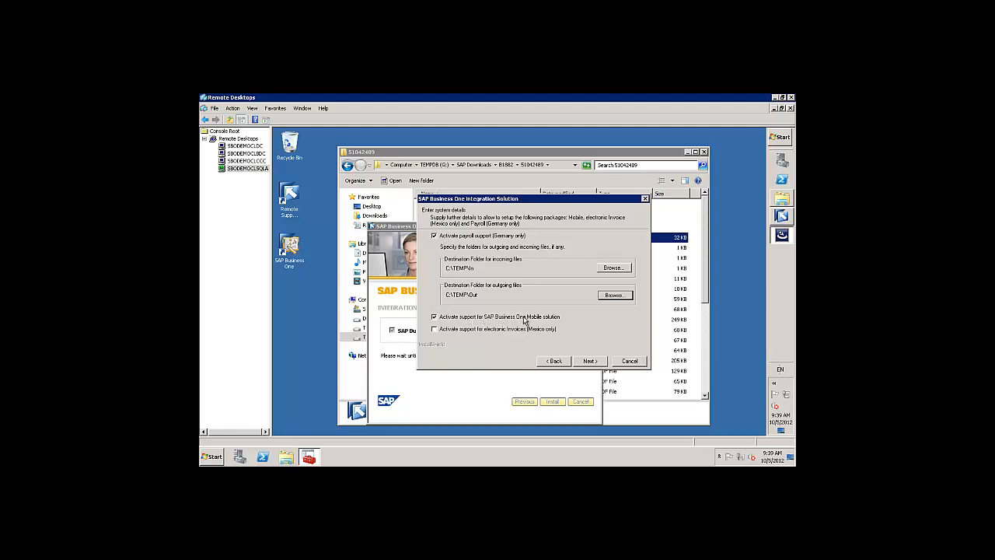
Tick 'Activate support for electronic Invoices (Mexico only)'.
click(435, 330)
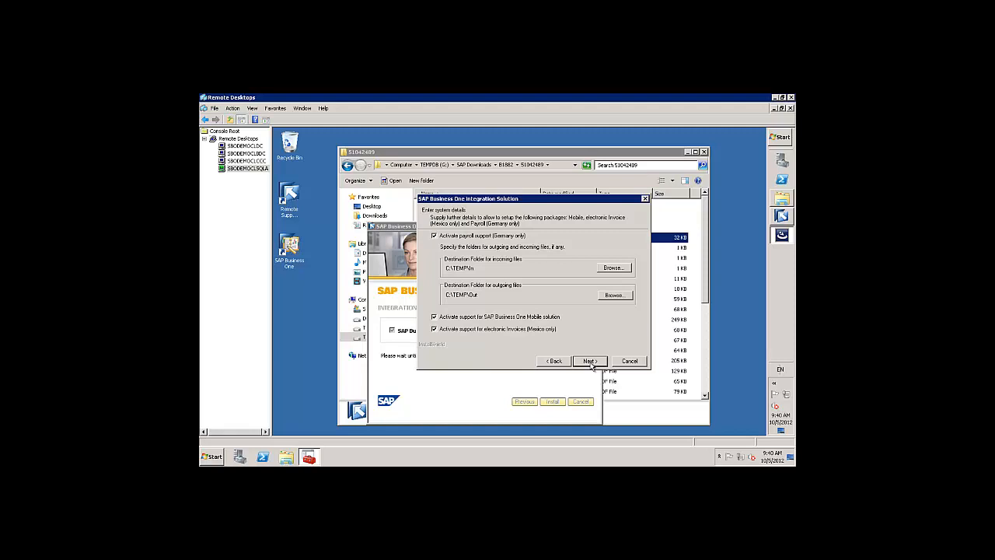
Start the installation and continue past DI Proxy setup until the wizard reports completion.
click(589, 361)
click(590, 362)
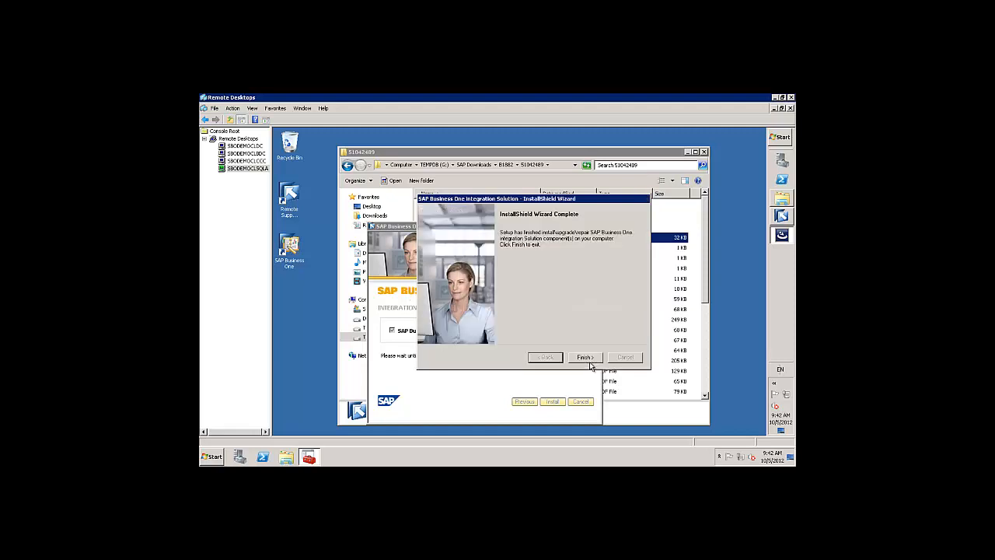
Finish the wizard and close the SAP installer and downloads folder windows.
click(586, 358)
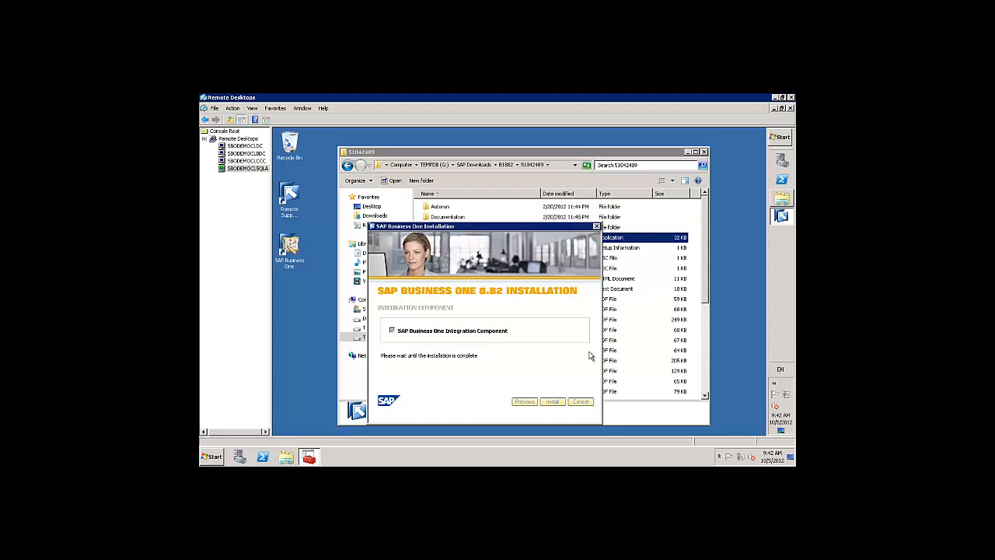
click(597, 227)
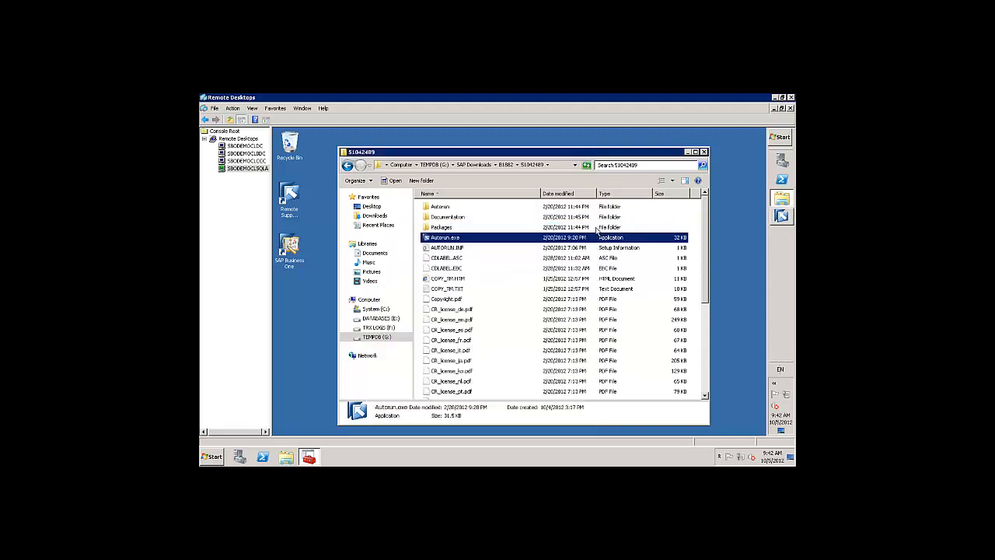
click(705, 151)
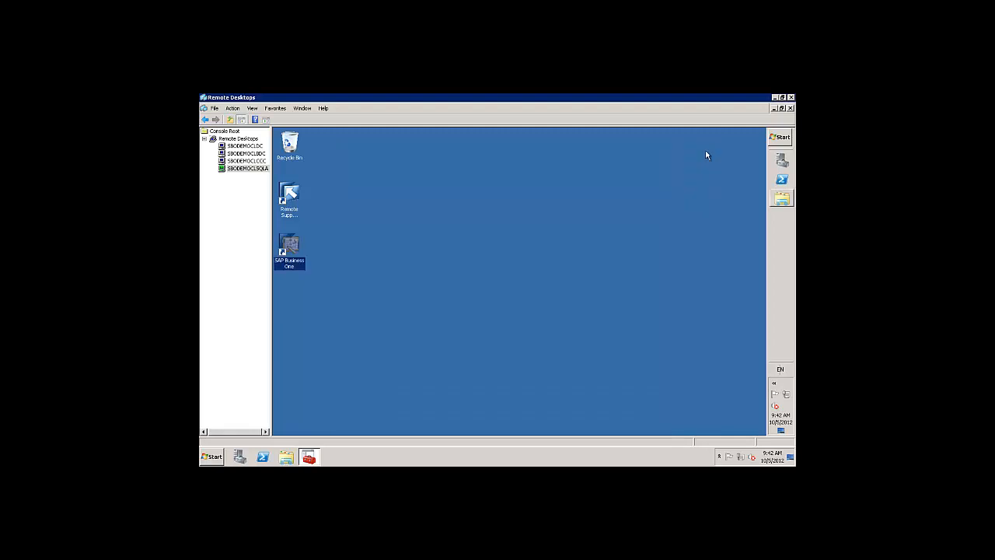
Launch Integration Framework from the Integration solution for SAP Business One Start menu folder.
click(784, 140)
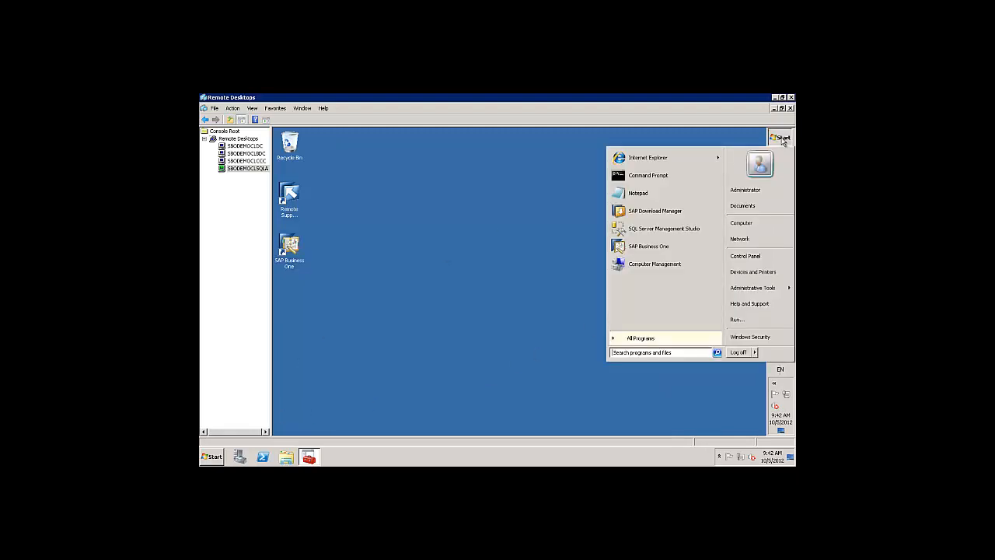
click(631, 336)
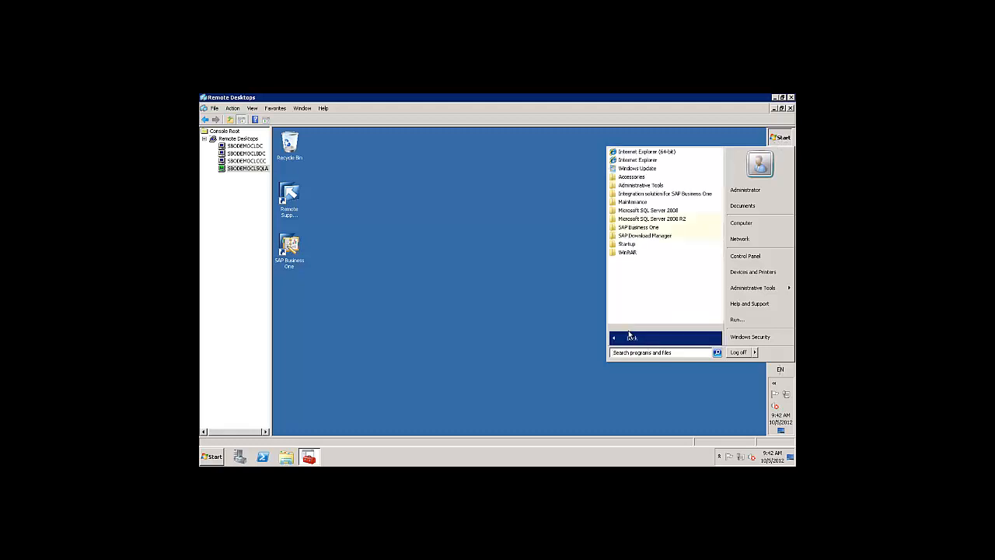
click(640, 195)
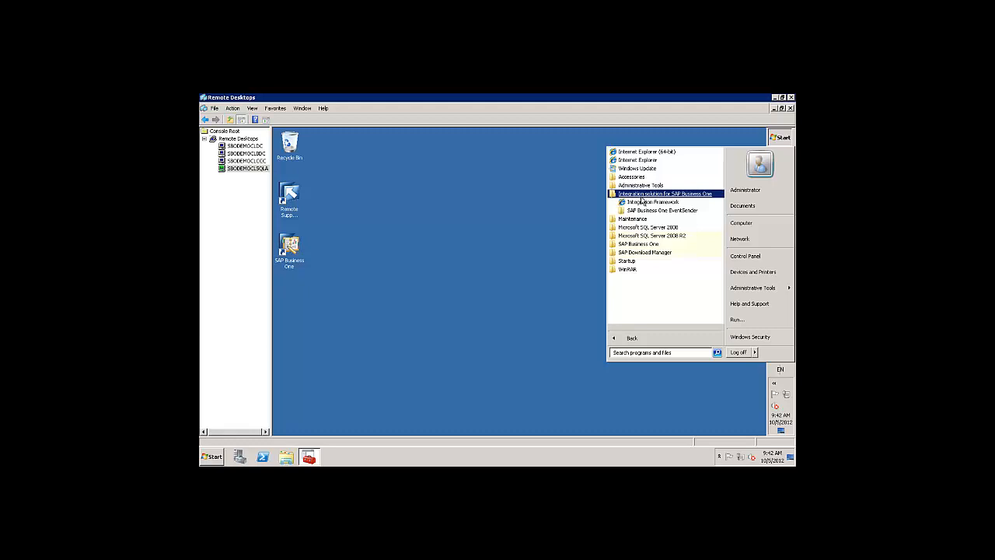
click(642, 203)
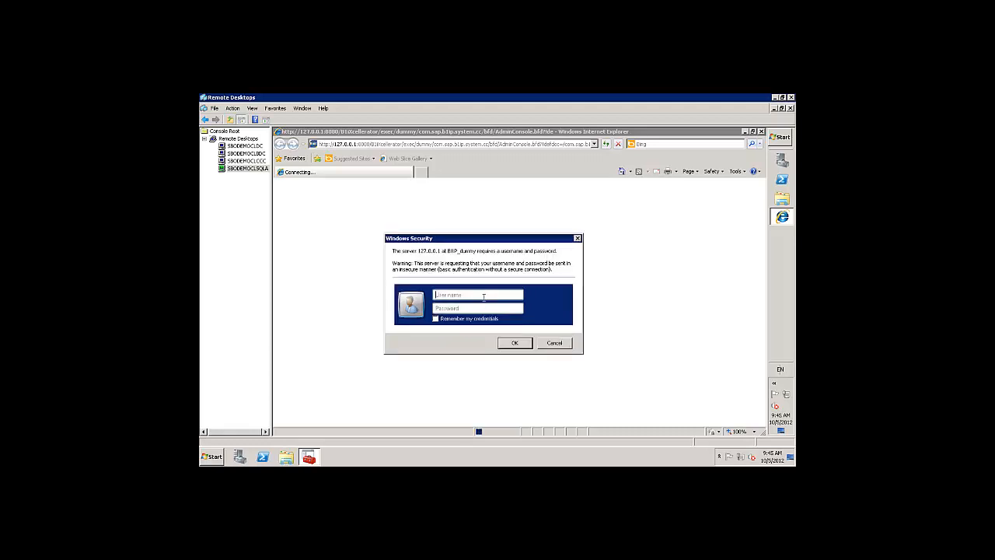
Sign in to the admin console with the B1 admin user name and password.
text(B1\admin)
key(Tab)
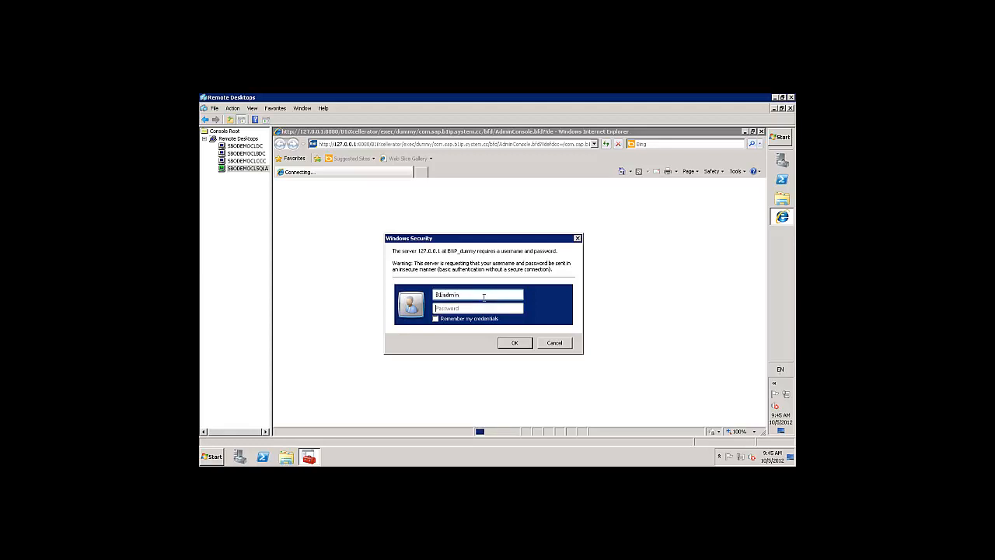
text(*********)
click(515, 344)
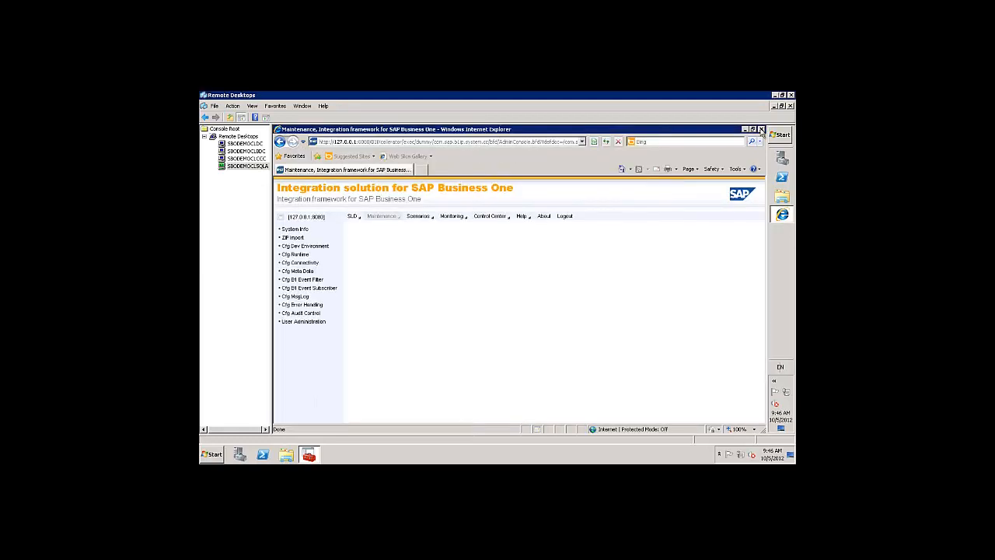
Show the SLD page, then close Internet Explorer and disconnect the Remote Desktop session.
click(352, 220)
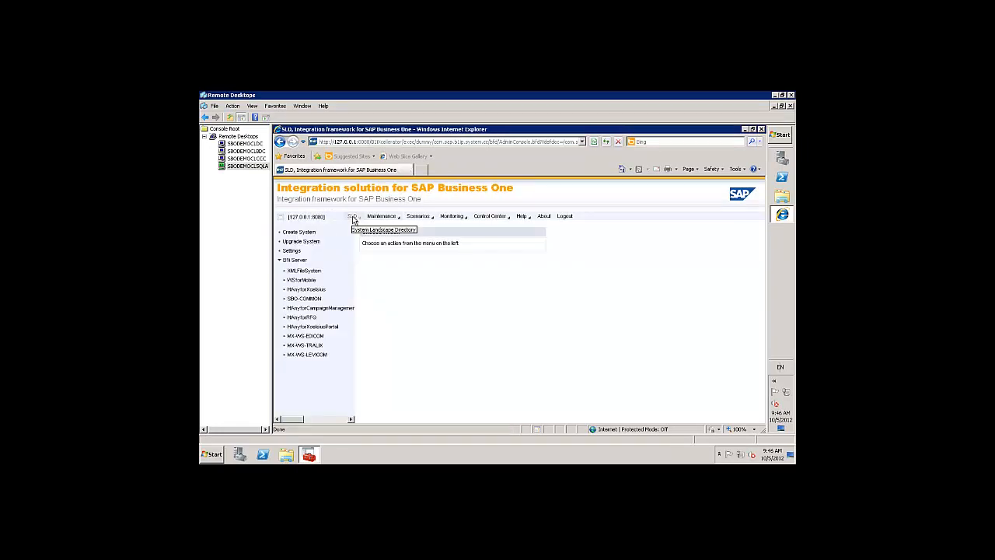
click(761, 129)
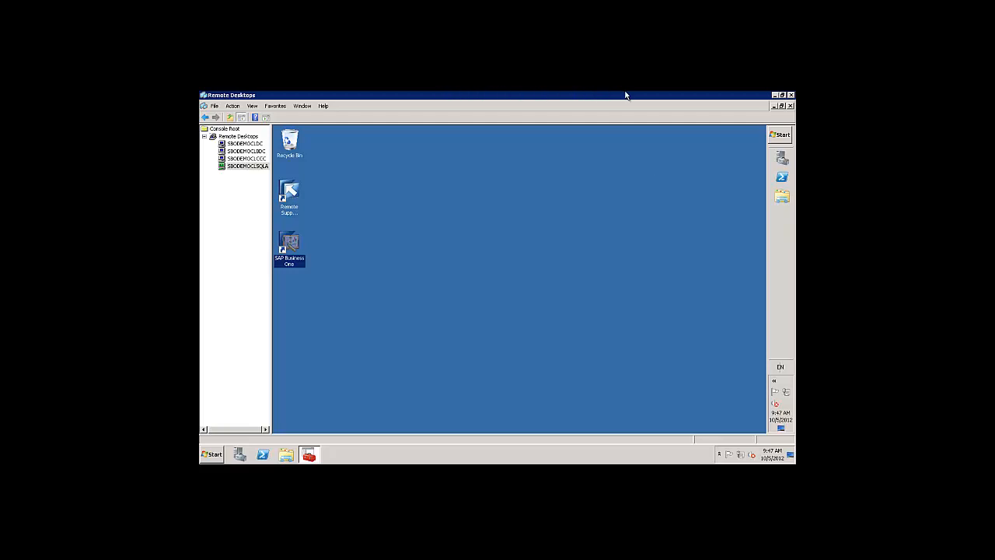
mouse_move(626, 94)
click(590, 96)
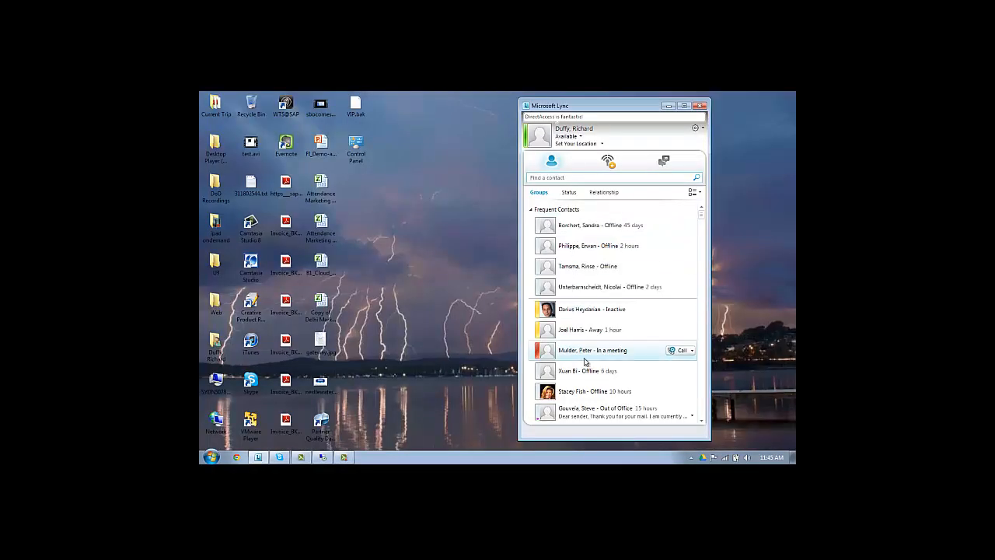
click(343, 456)
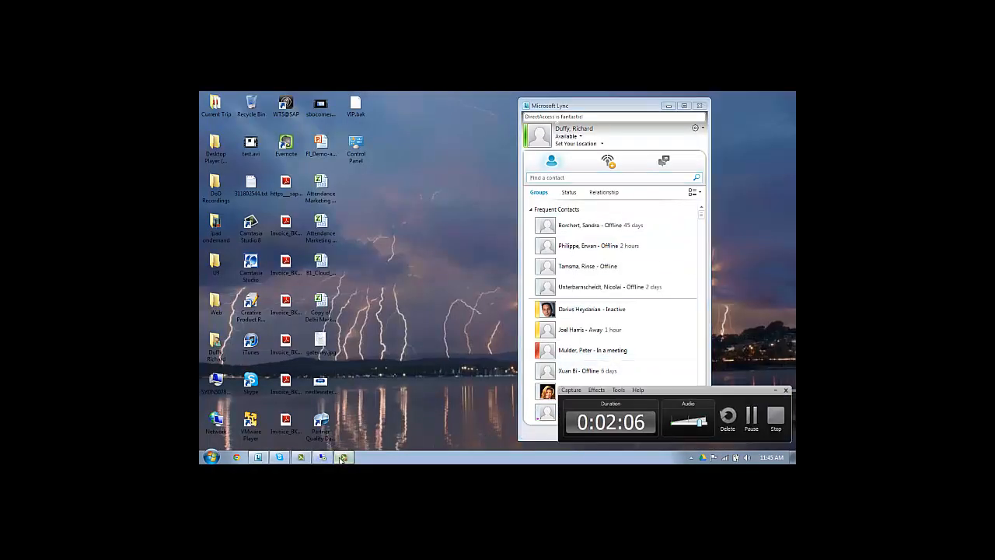